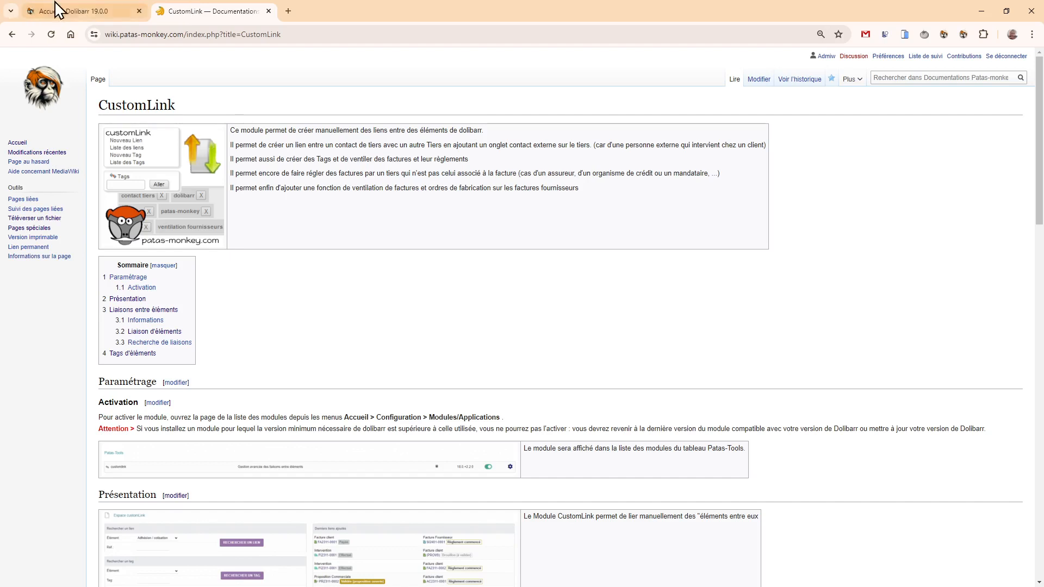
Step: Switch to Dolibarr and open the in-progress customer order with client reference toto from the order list
left_click(98, 10)
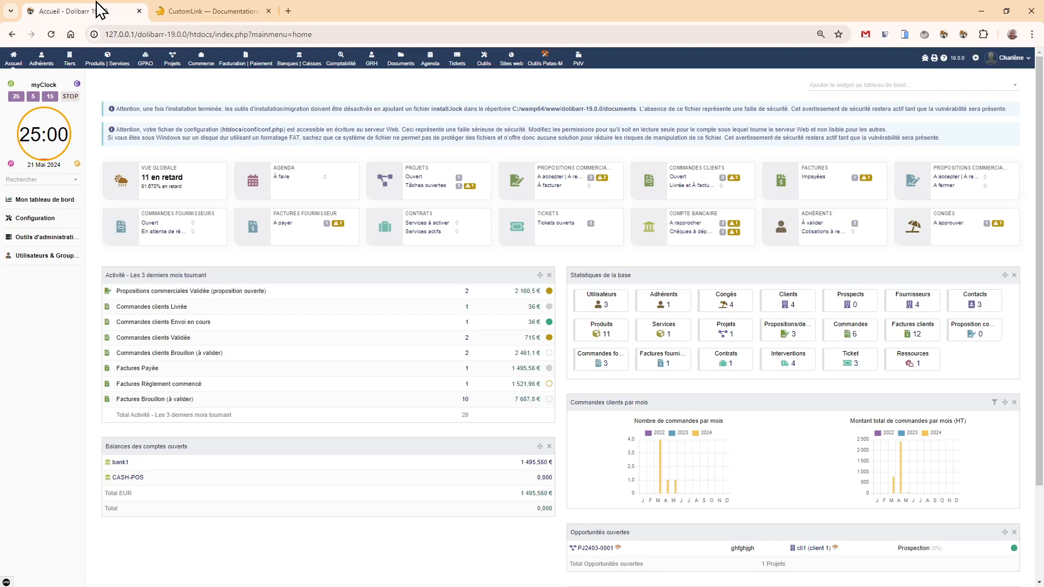
left_click(201, 59)
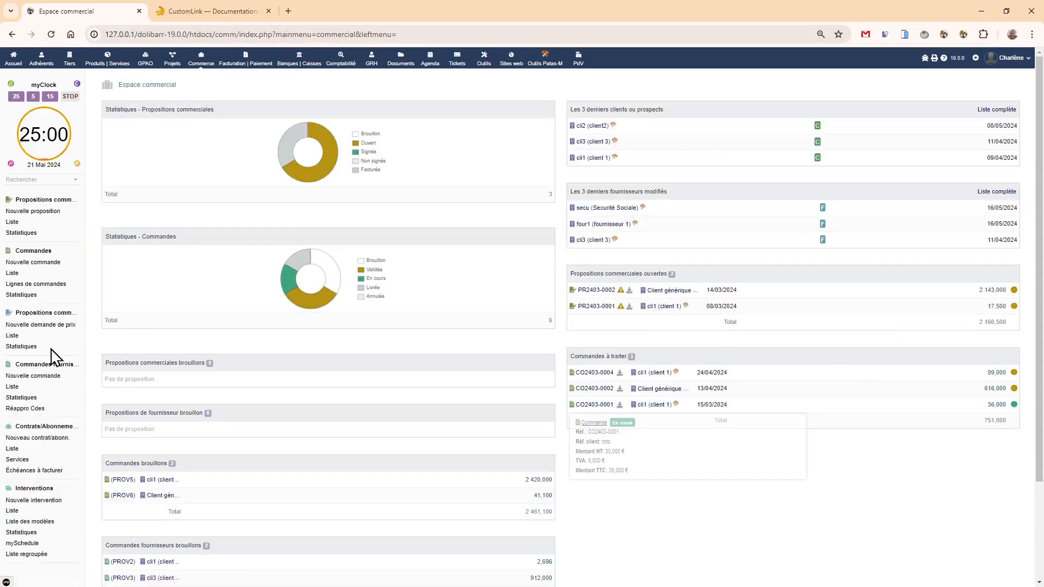
left_click(13, 274)
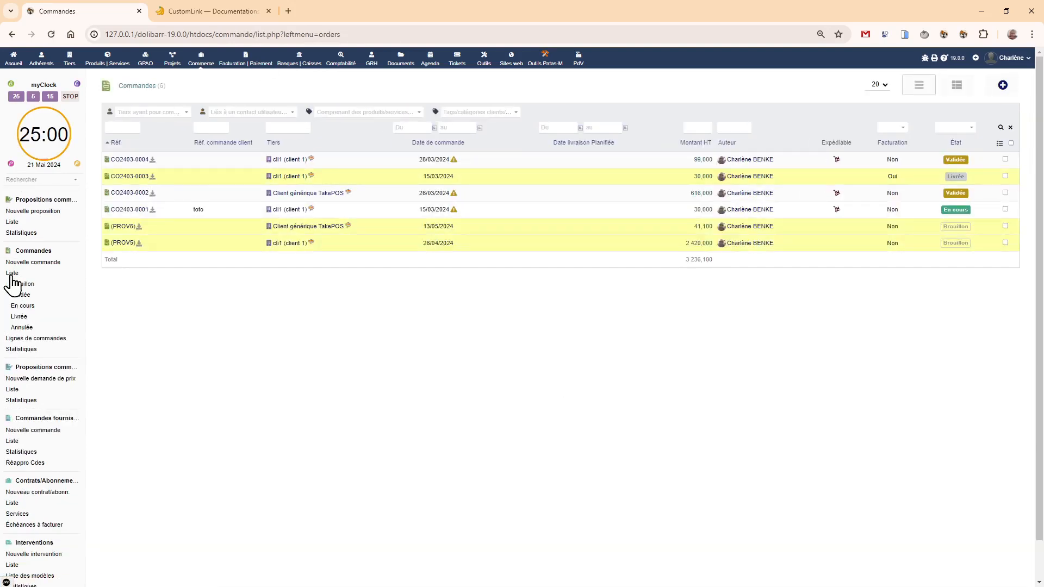
left_click(133, 210)
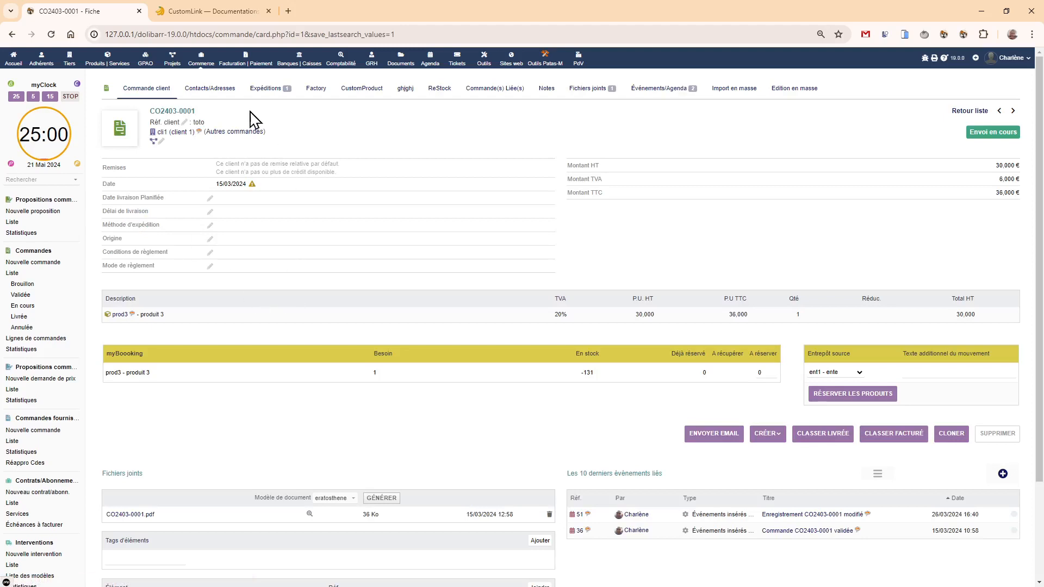
Step: Examine the order's element tags and element-linking sections, and highlight the order reference
left_click_drag(195, 111, 149, 111)
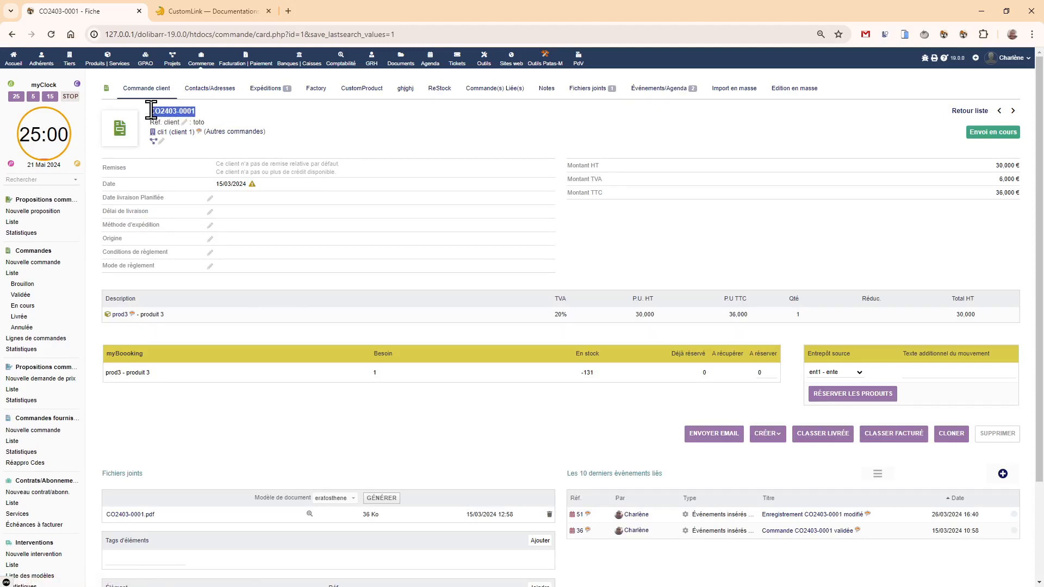
scroll(284, 328, "down", 2)
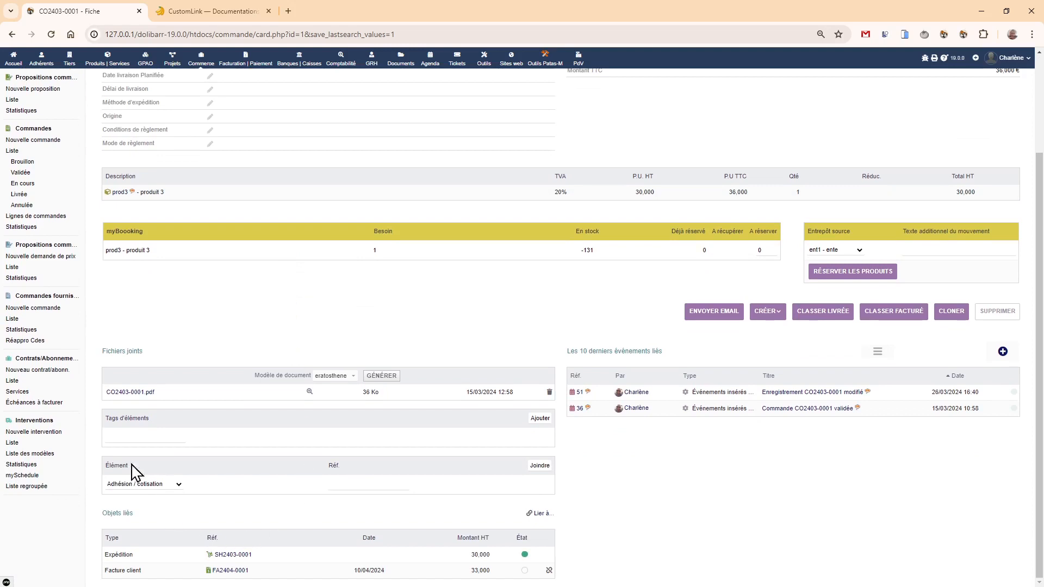
left_click_drag(94, 417, 554, 481)
left_click(561, 486)
scroll(228, 348, "up", 3)
left_click_drag(197, 112, 151, 112)
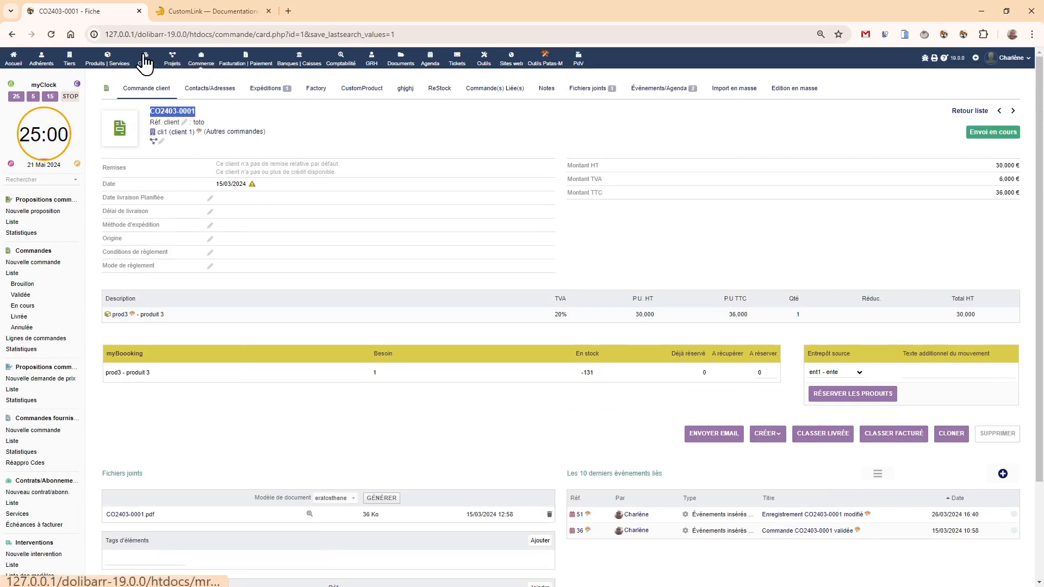
Step: Open the card of warehouse ent3 from the warehouse list
left_click(104, 65)
left_click(12, 401)
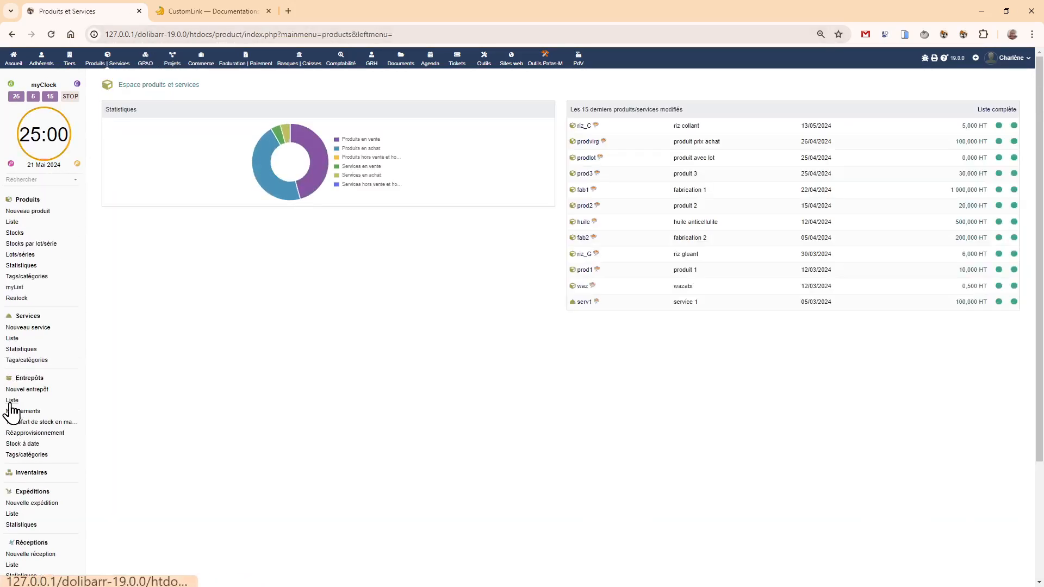
left_click(118, 193)
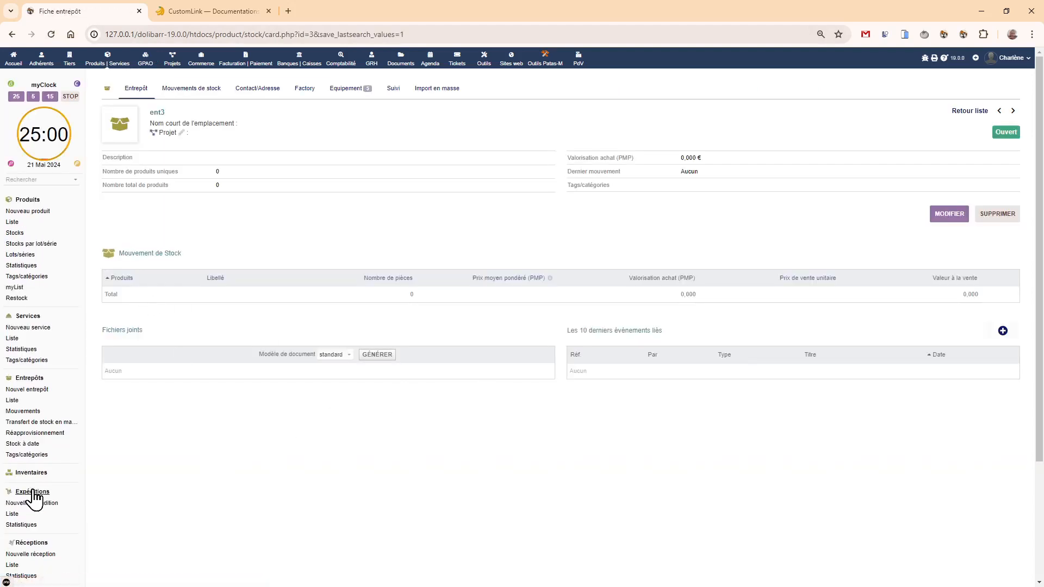
Step: Open the validated shipment from the shipment list and examine its tag, linking and linked-object sections
left_click(11, 515)
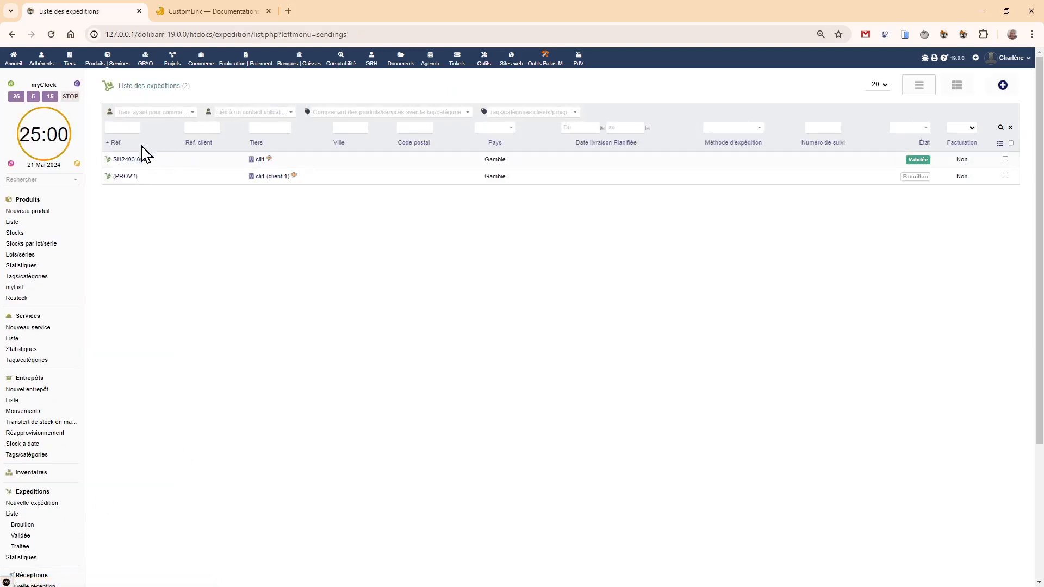
left_click(130, 159)
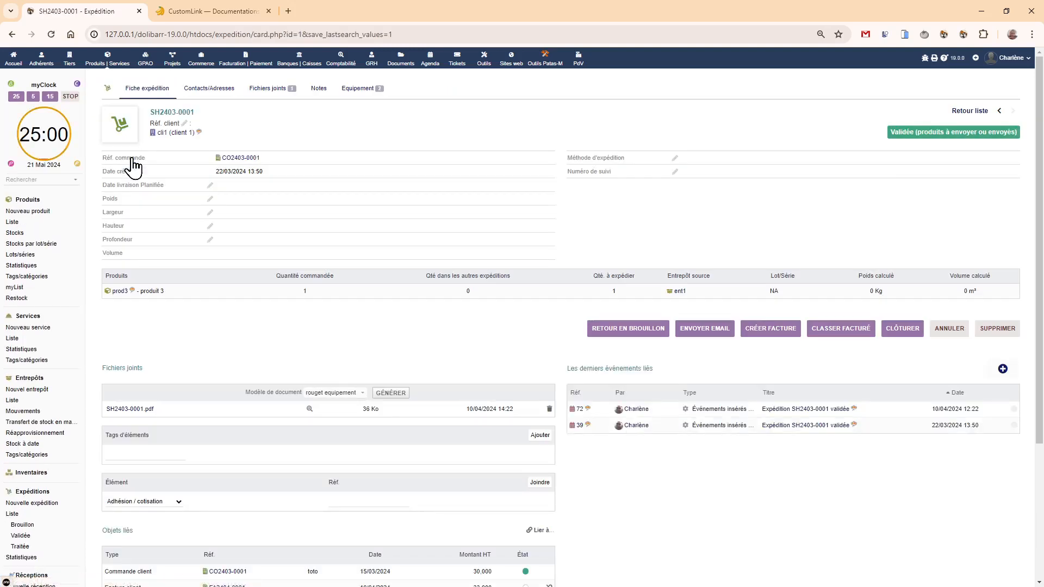
scroll(487, 302, "down", 3)
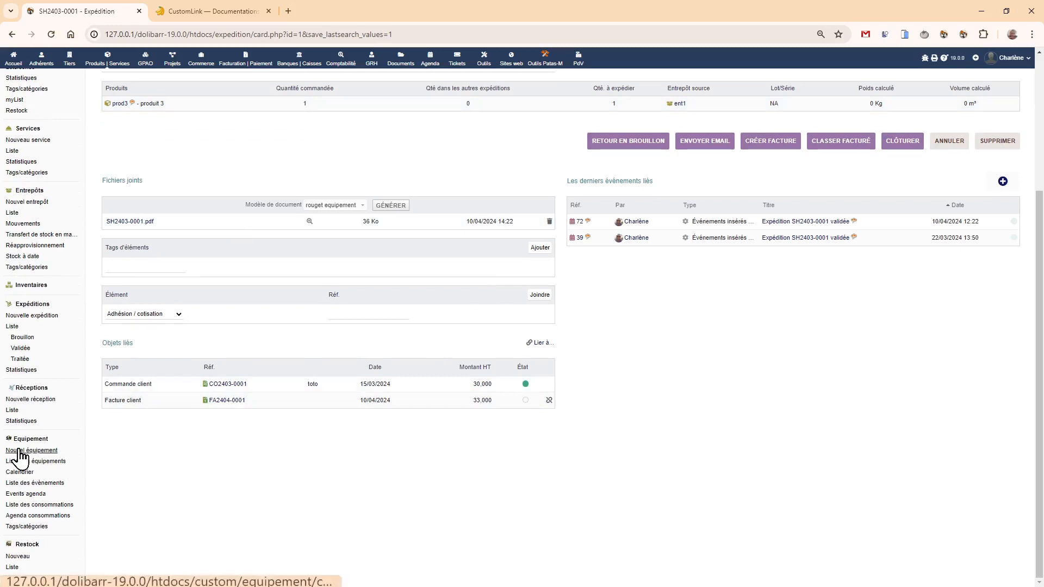
Step: Open the processed reception from the reception list and go to its element-linking section
left_click(20, 410)
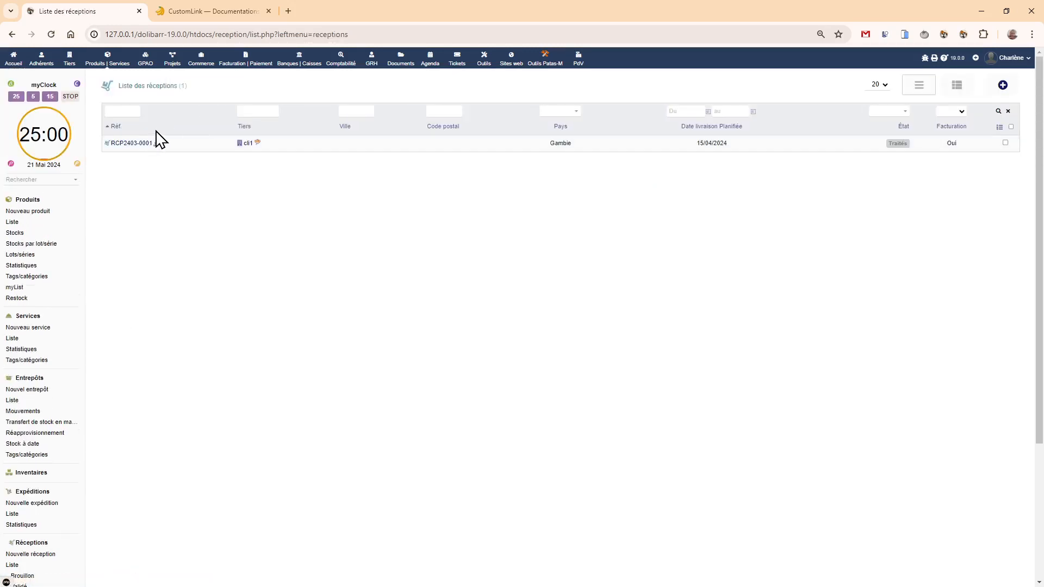
left_click(132, 144)
scroll(280, 342, "down", 3)
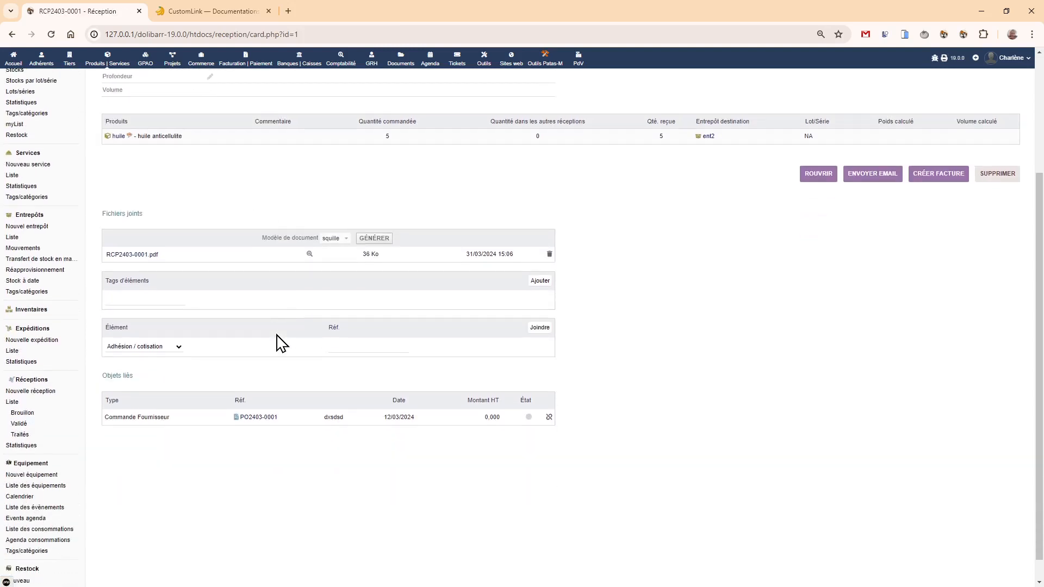
Step: Link the reception to the toto customer order, using element type Commande and the order's reference
left_click(144, 348)
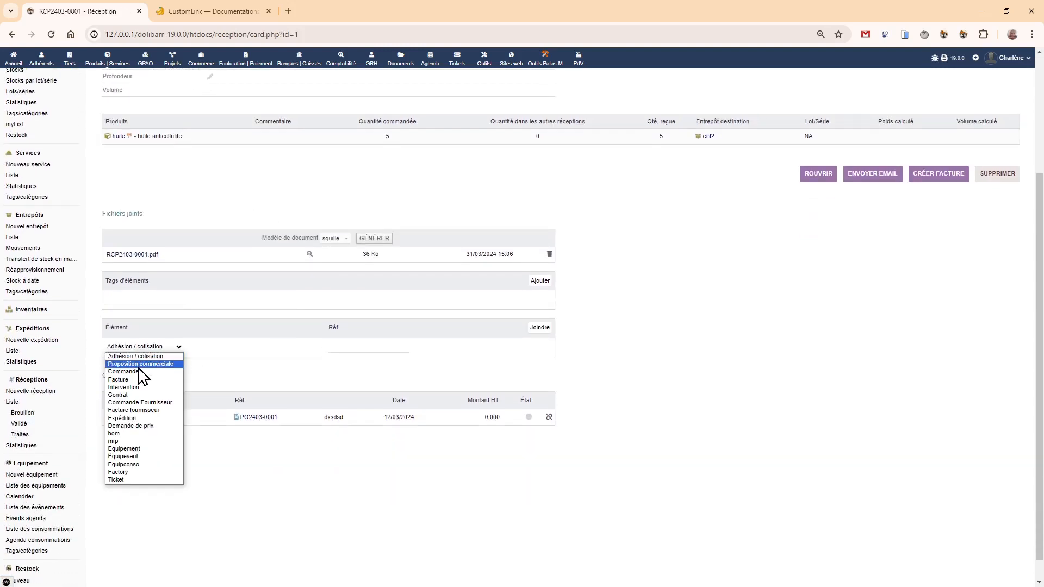
left_click(143, 379)
left_click(144, 346)
left_click(131, 382)
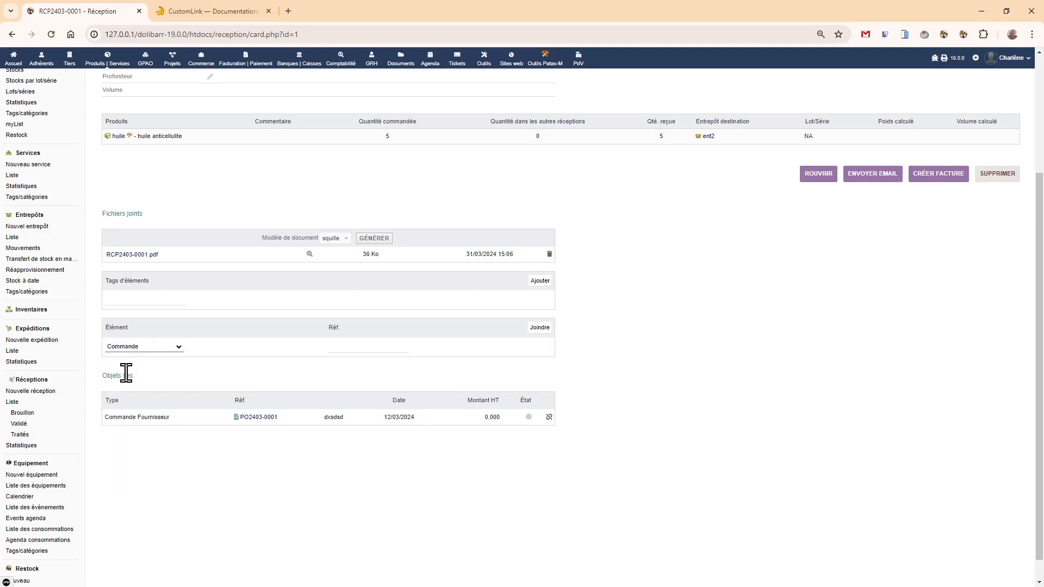
left_click(342, 349)
left_click(382, 370)
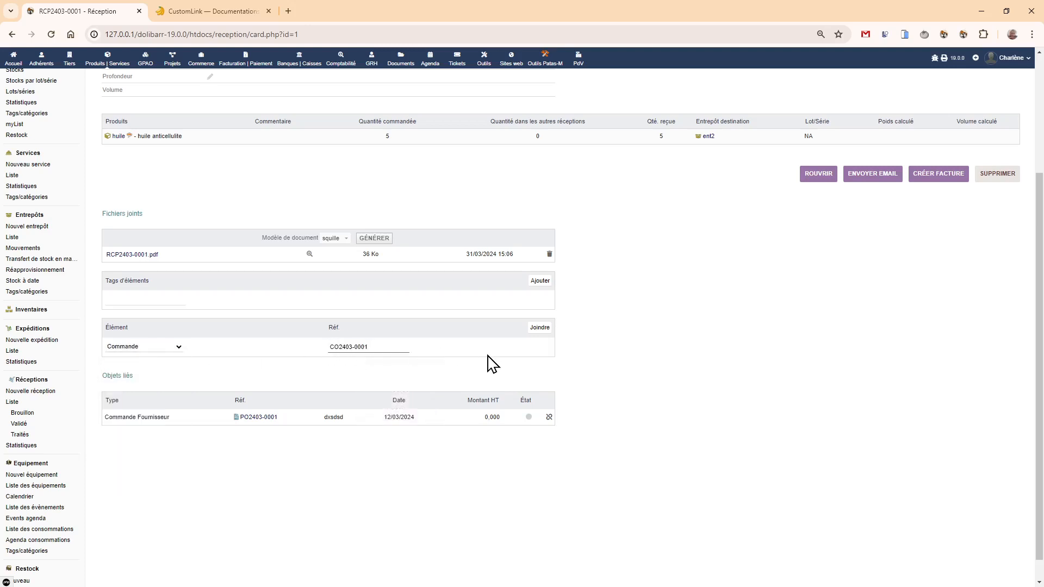
left_click(540, 328)
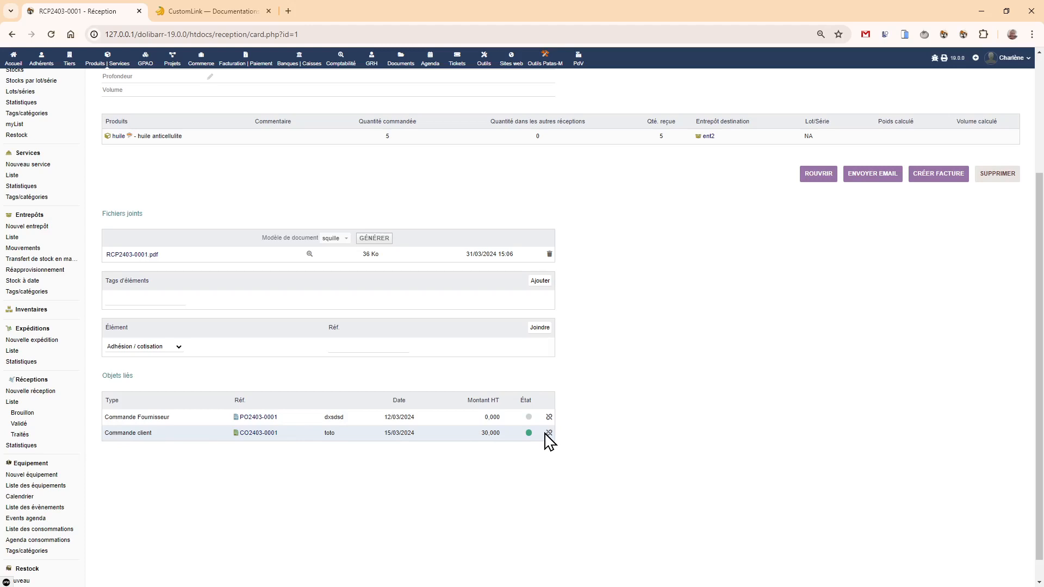
Step: Open the customer order from the reception's linked objects and review its own linked objects and available link targets
left_click(244, 433)
scroll(243, 433, "down", 3)
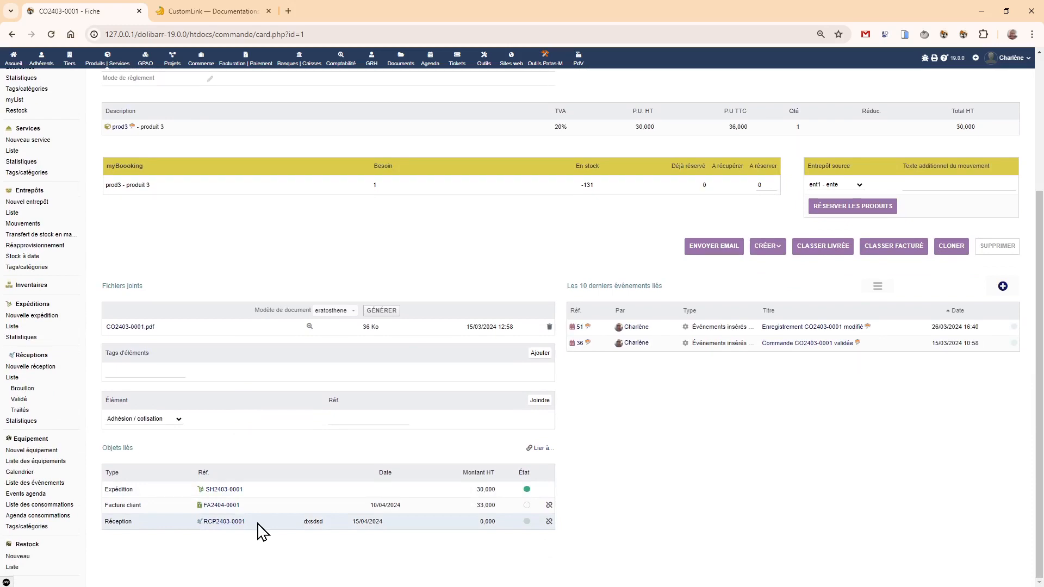
left_click(541, 449)
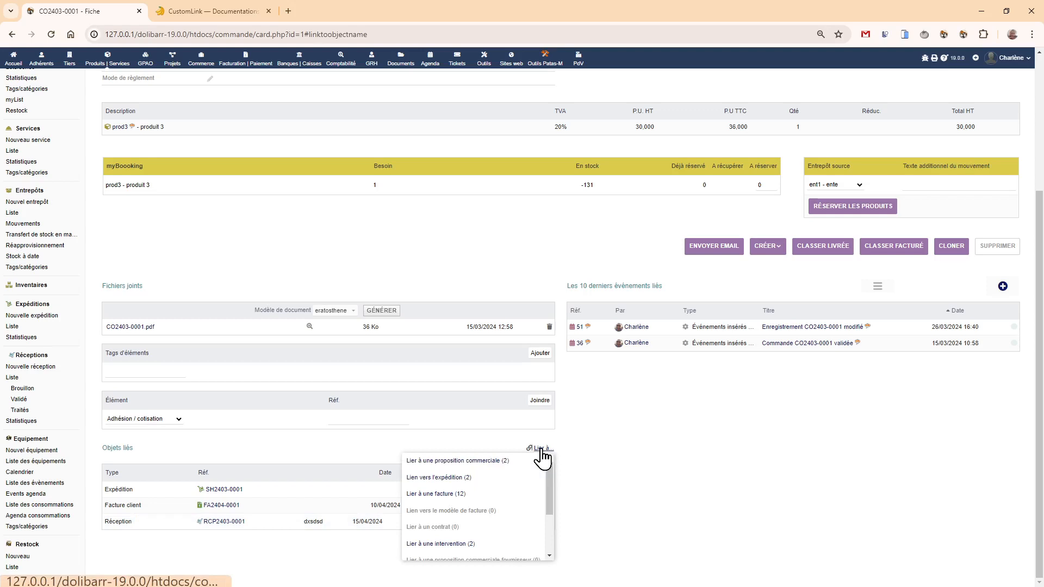
scroll(542, 458, "up", 4)
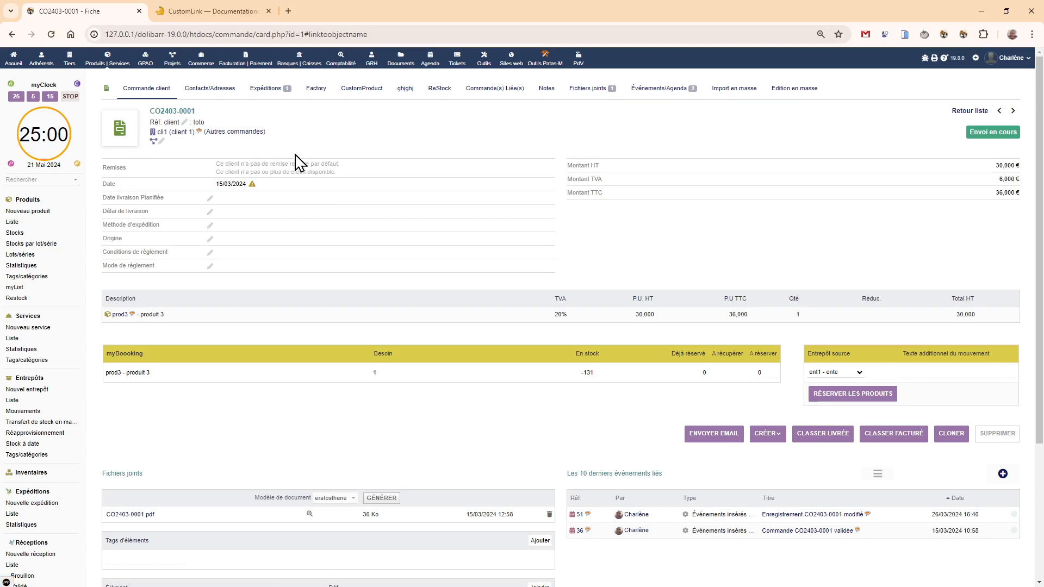
Step: Add the element tag greeting to the customer order
scroll(180, 321, "down", 3)
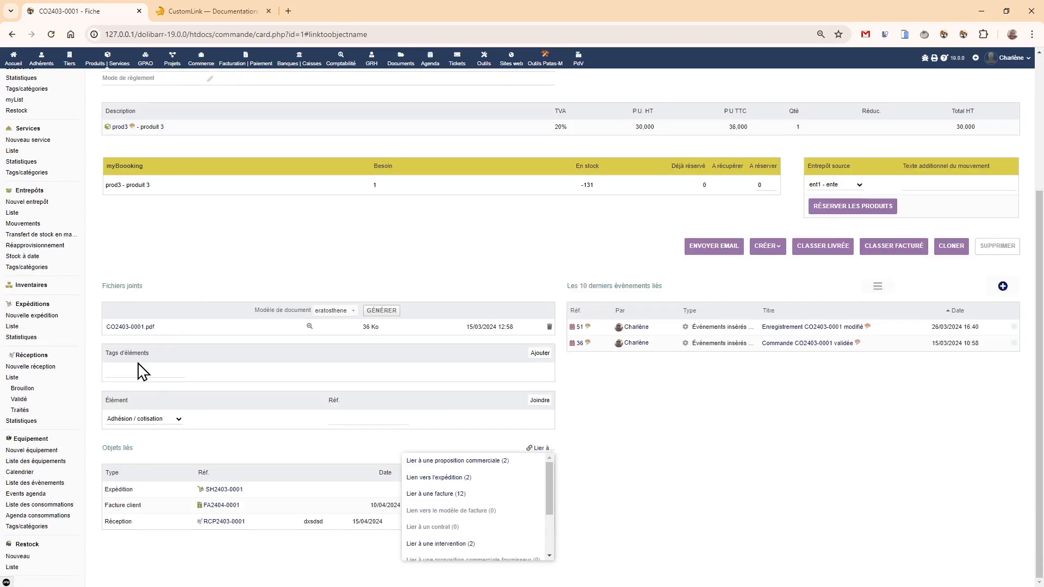
left_click(133, 373)
left_click(148, 395)
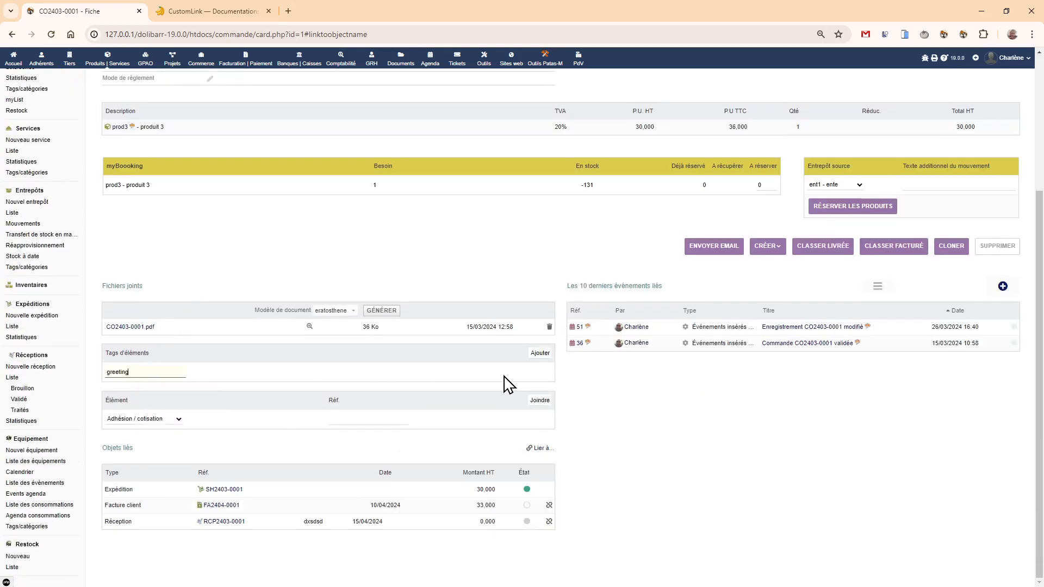
left_click(540, 355)
Step: Add a second element tag, age, to the customer order and review its tags and linked objects
scroll(485, 368, "down", 2)
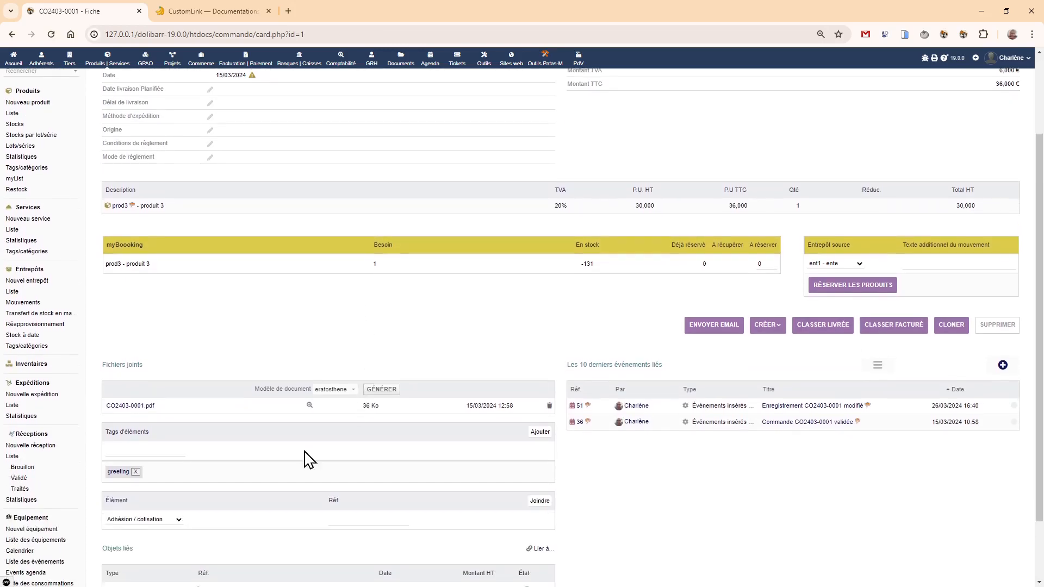
left_click(154, 451)
left_click(162, 495)
left_click(540, 433)
scroll(289, 466, "down", 3)
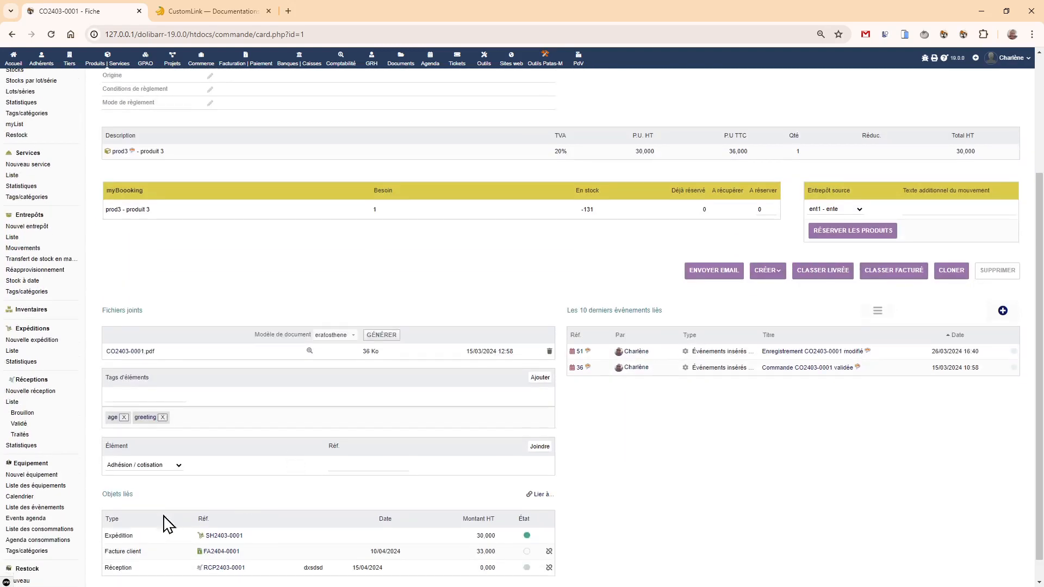
scroll(233, 444, "up", 3)
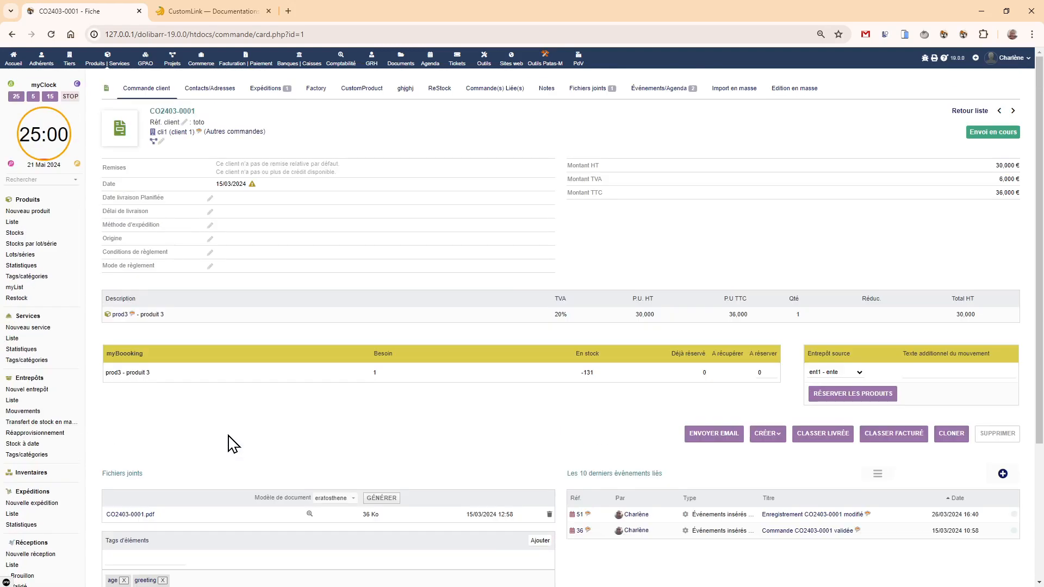
Step: Open the CustomLink overview in the Patas-Monkey tools to view the latest added links and tags
left_click(544, 61)
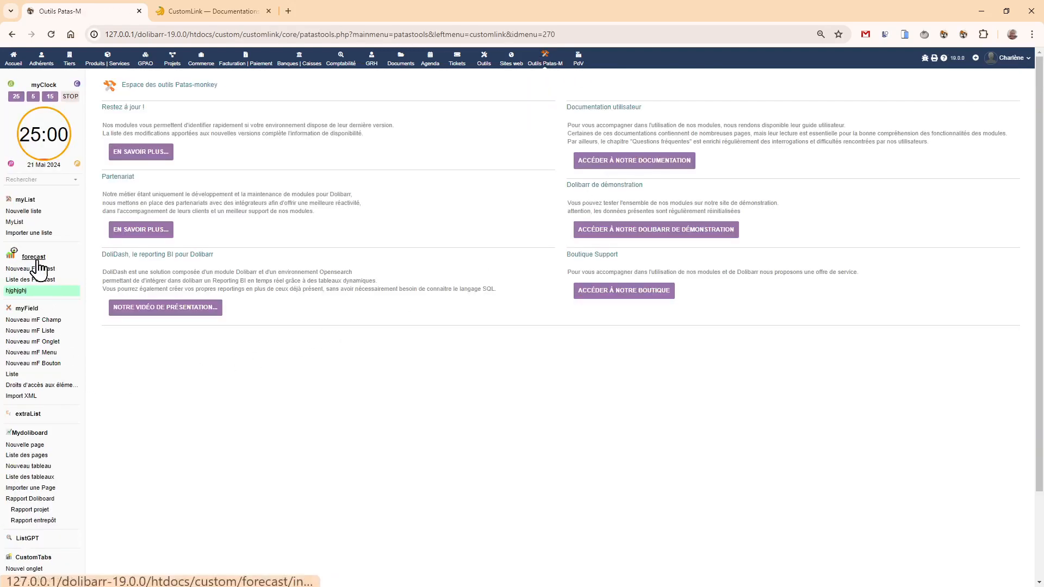
scroll(40, 270, "down", 2)
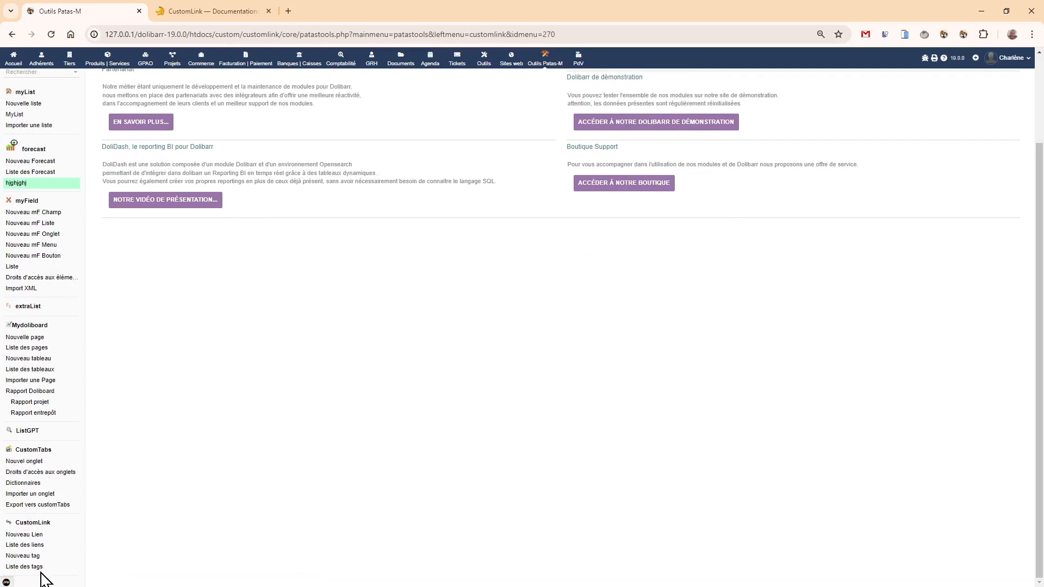
left_click(33, 523)
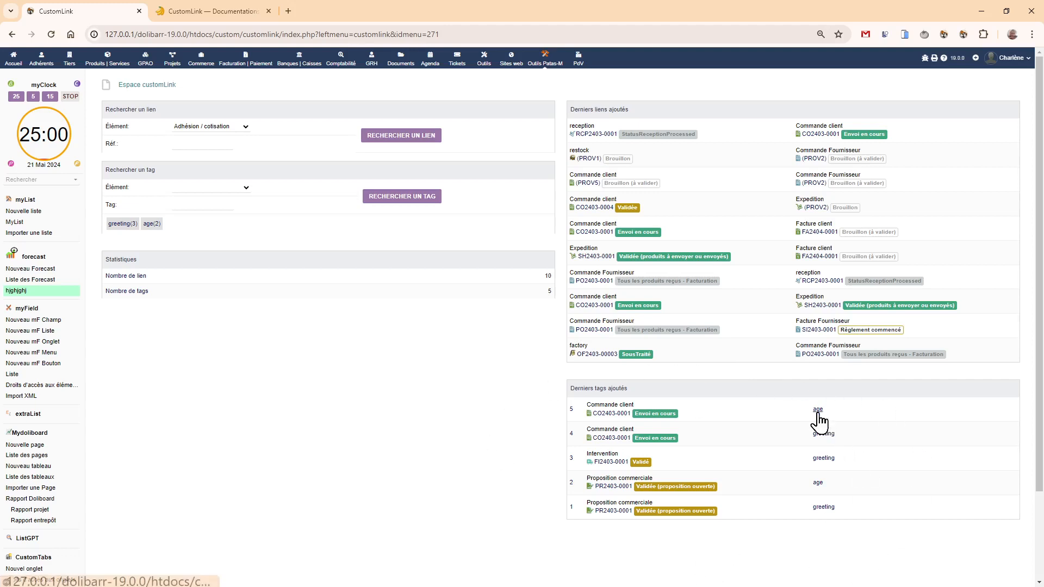
Step: Display the list of elements carrying the greeting tag
left_click(824, 457)
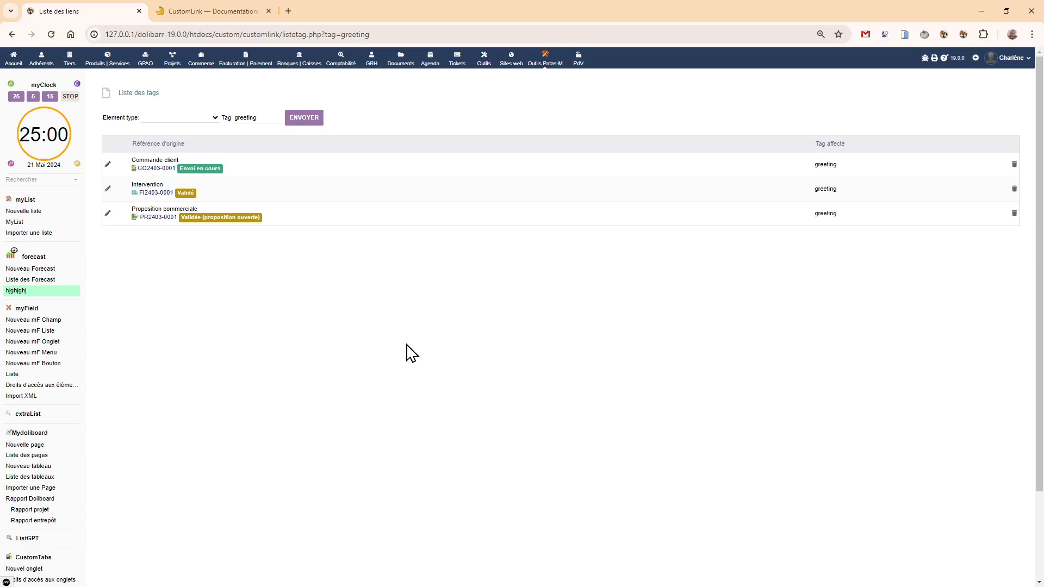
scroll(214, 340, "down", 3)
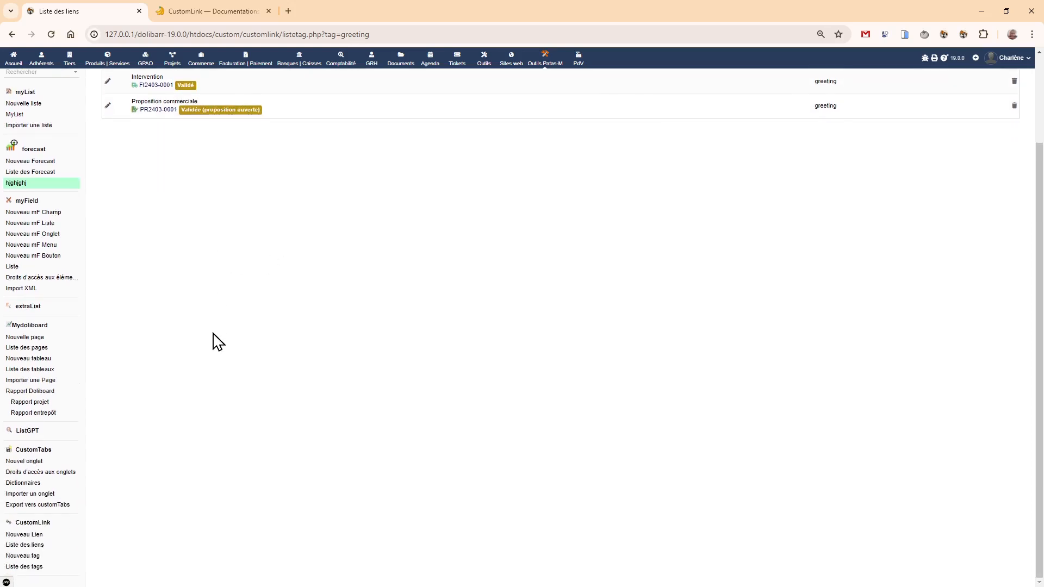
scroll(214, 341, "up", 3)
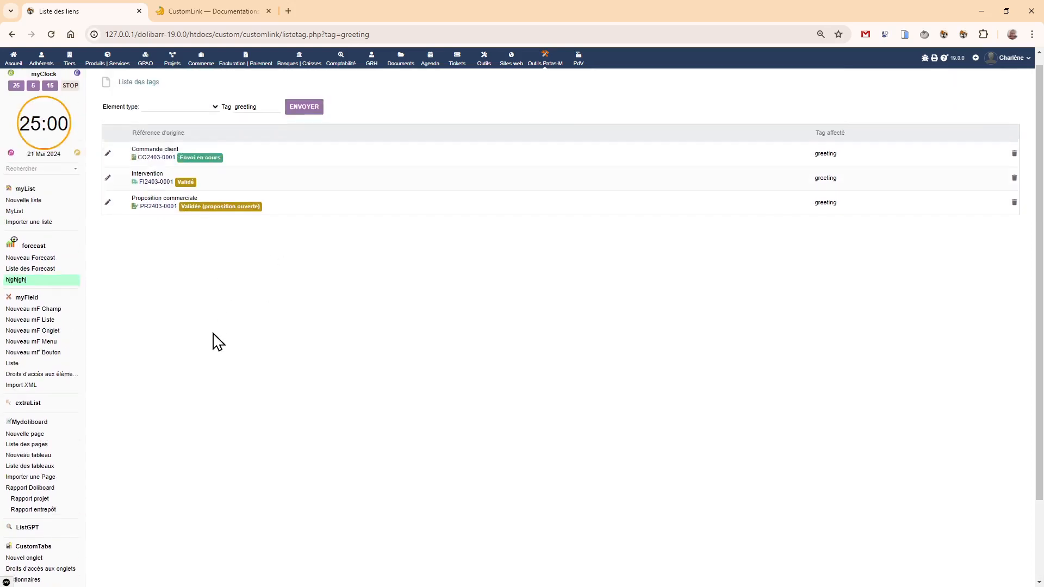
Step: Open the list of customer invoices in the billing and payment area
left_click(74, 61)
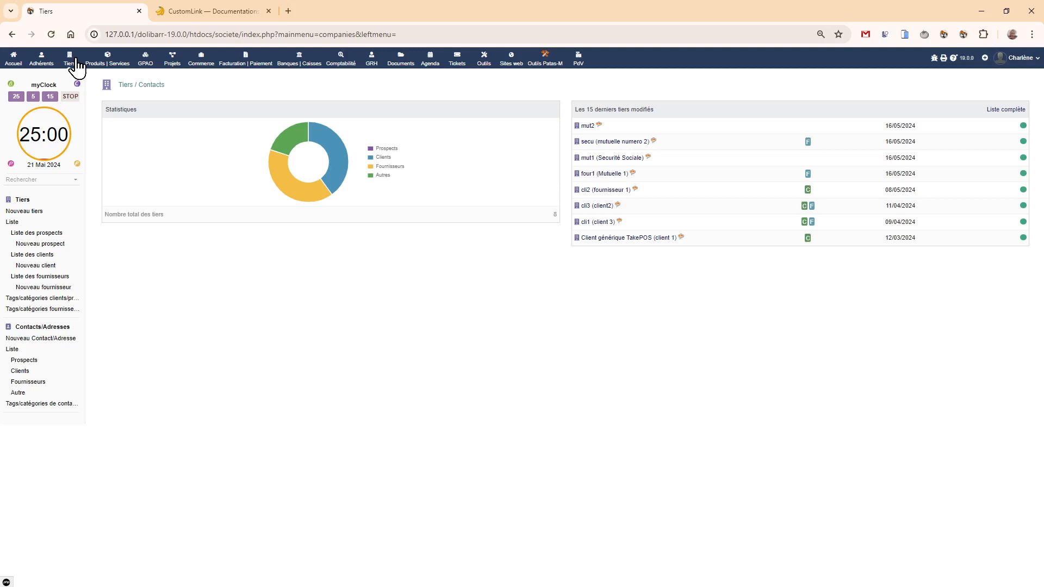
left_click(232, 64)
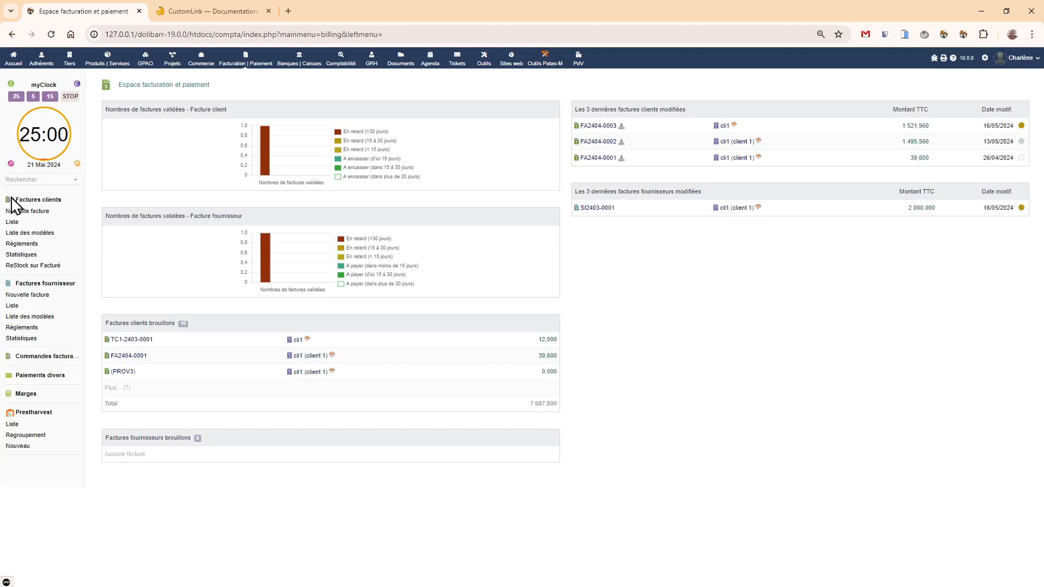
left_click(13, 222)
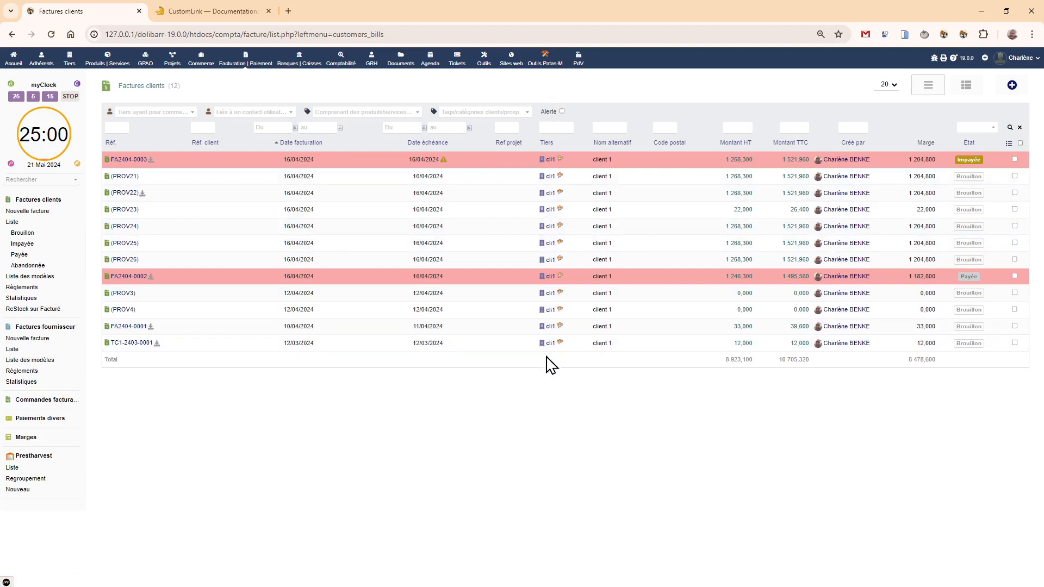
Step: Open the third party cli1 from the customer invoices and view its external contacts and associated customer invoices
left_click(548, 225)
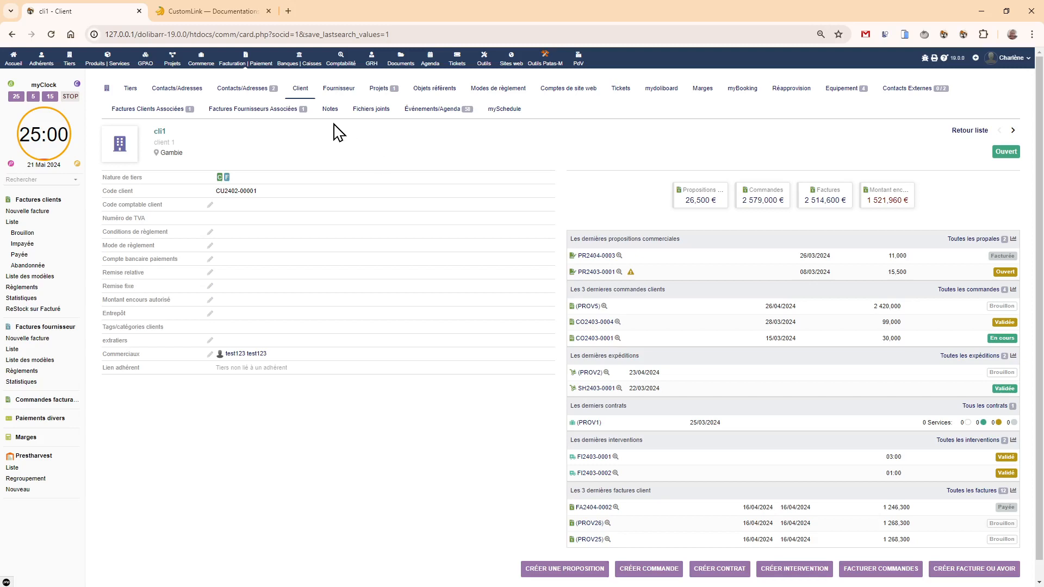
left_click(893, 95)
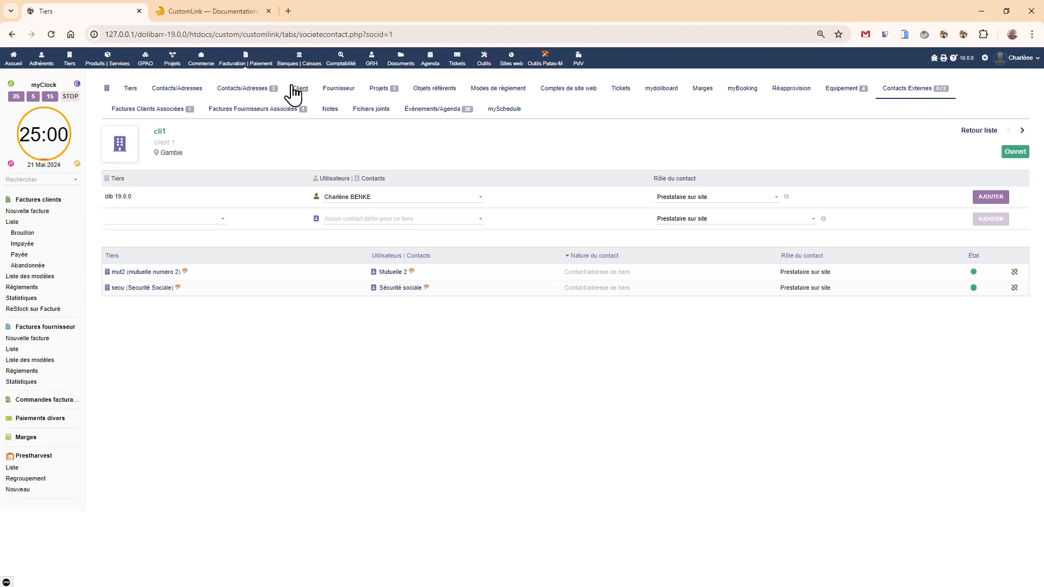
left_click(136, 117)
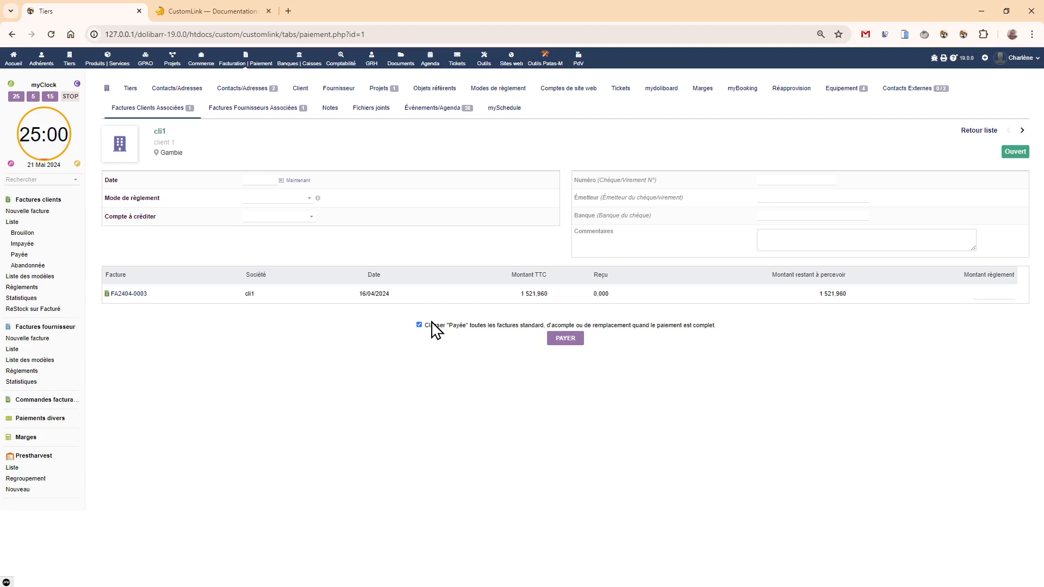
double_click(260, 35)
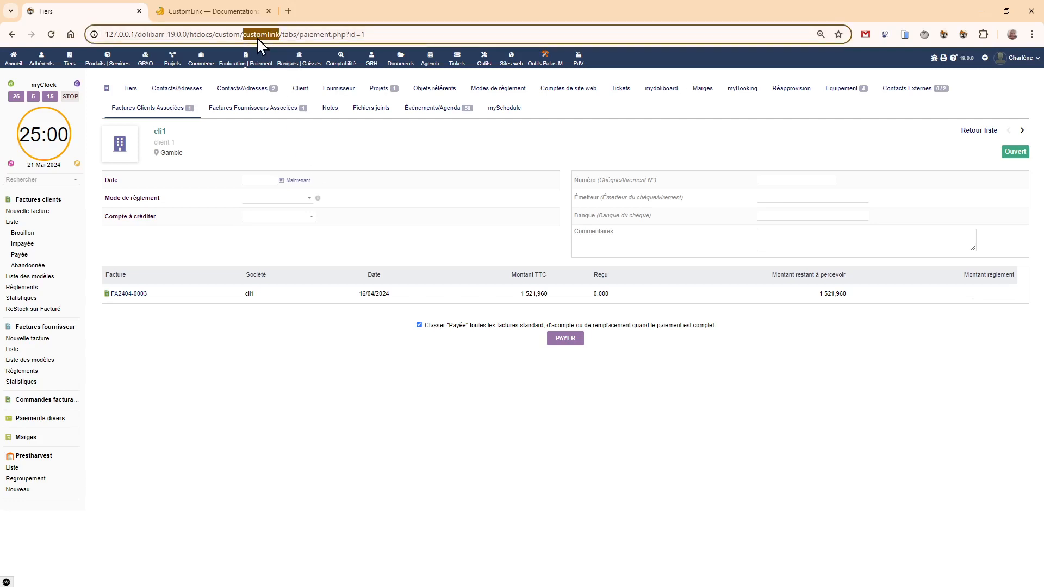
Step: Compare cli1's external contacts with its two standard contacts and addresses pages
left_click(896, 93)
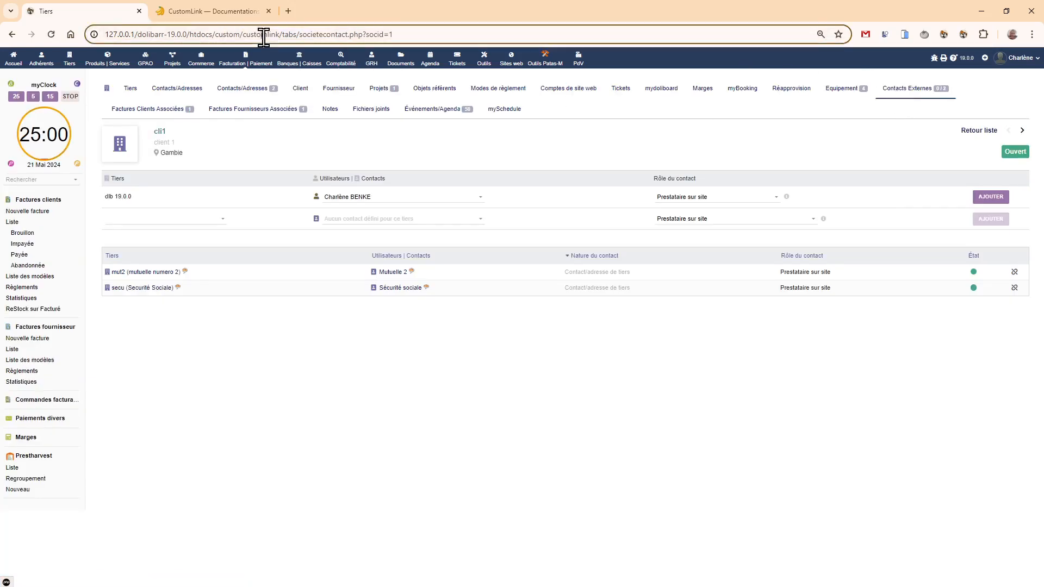
left_click(246, 90)
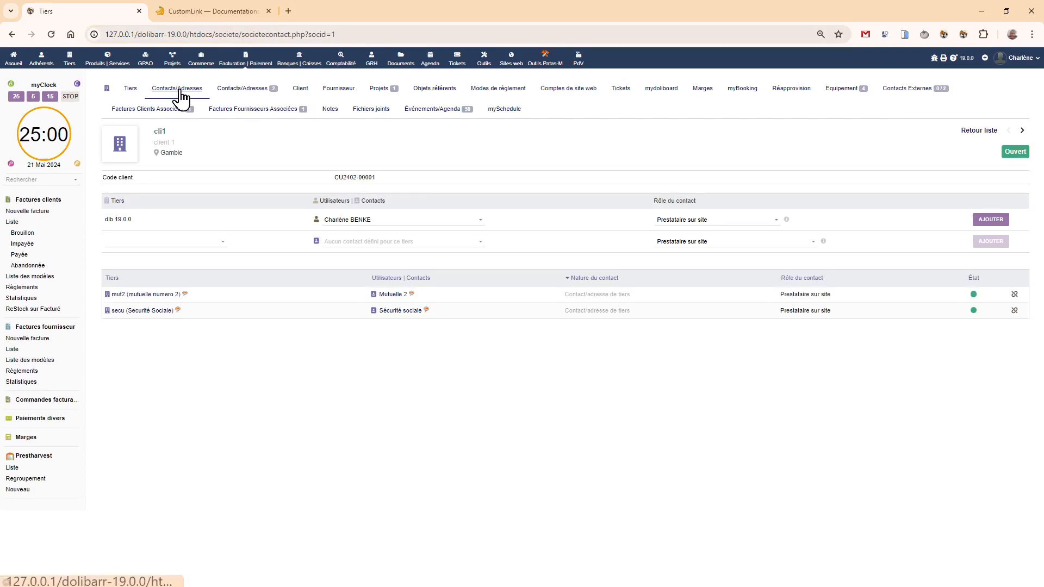
left_click(177, 94)
left_click(245, 92)
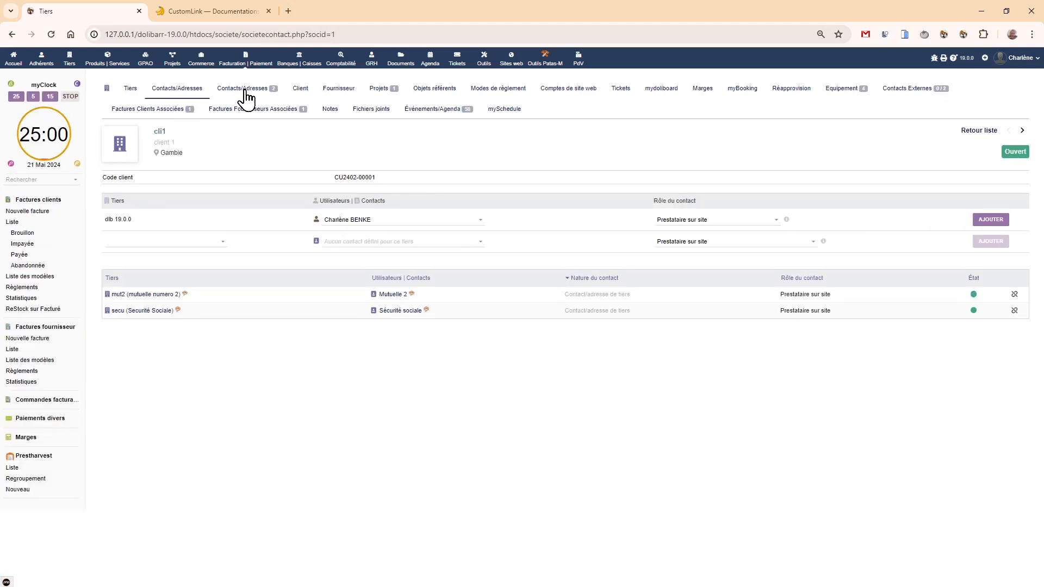
left_click(904, 102)
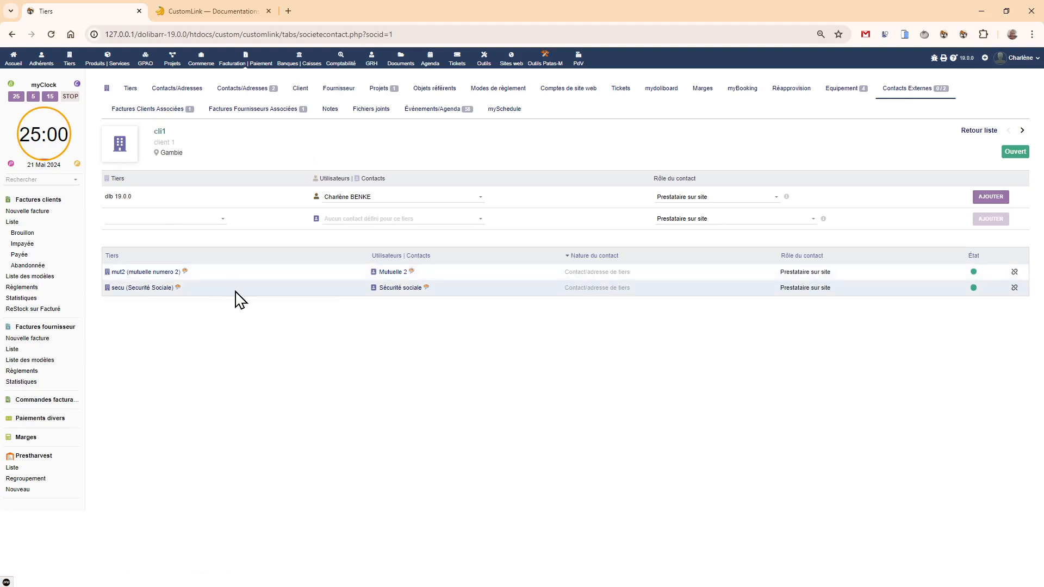
Step: Record a 300 Euro Carte bancaire payment dated 21/05/2024 on cli1's associated customer invoice, crediting the banque1 account
left_click(164, 109)
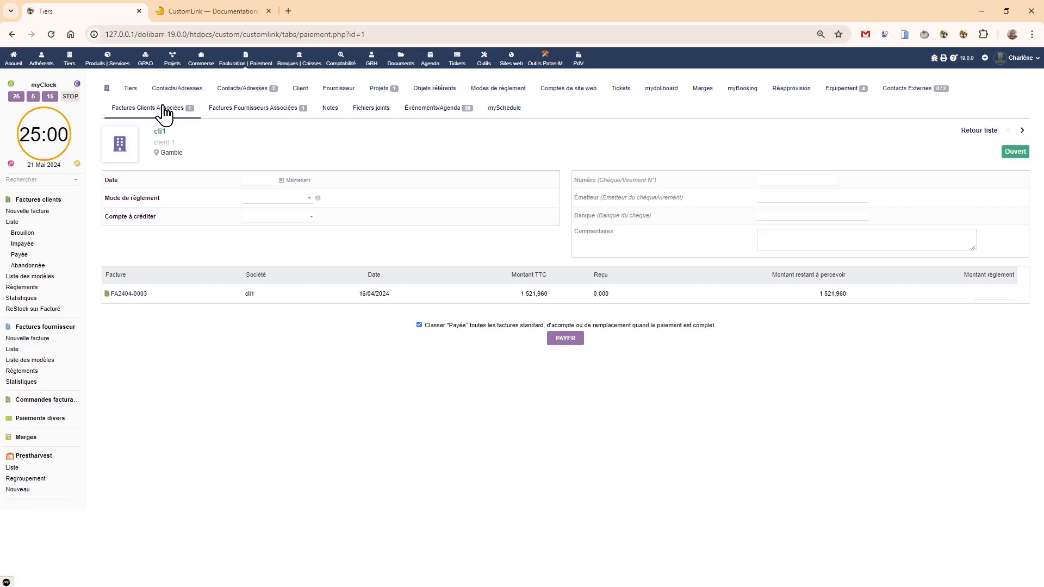
left_click(297, 180)
left_click(282, 199)
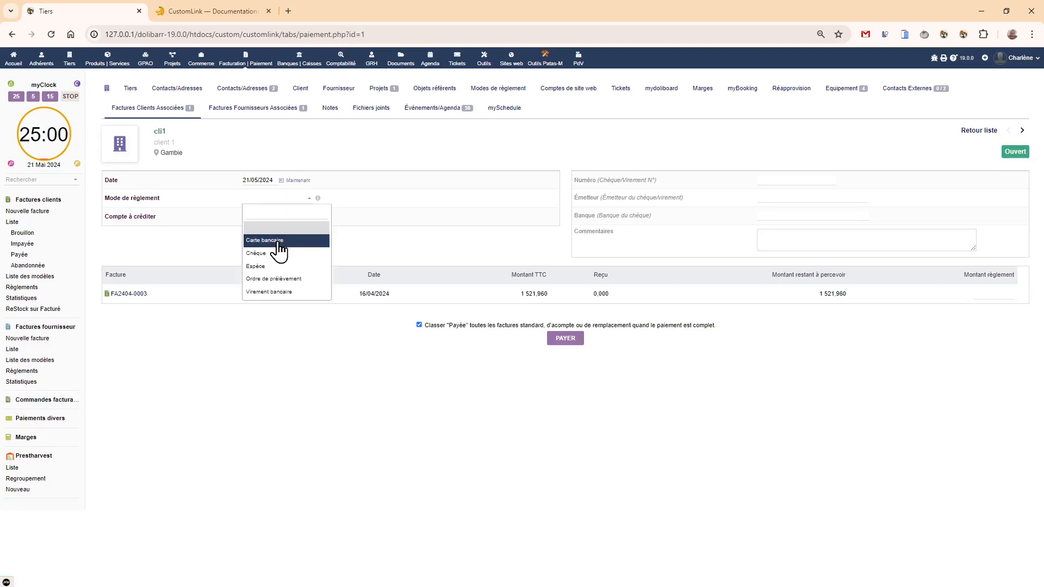
left_click(279, 241)
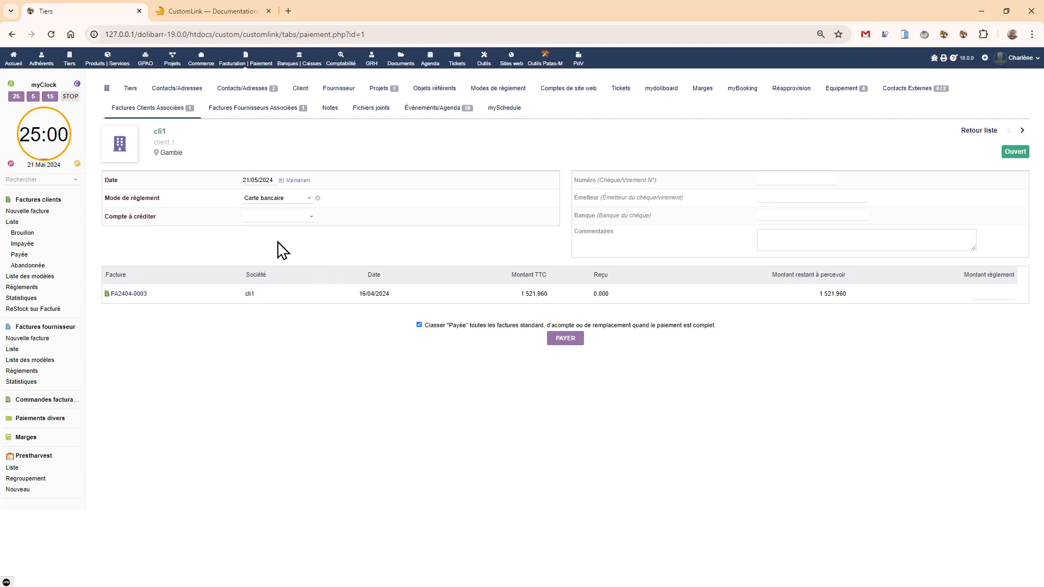
left_click(974, 296)
left_click(968, 317)
left_click(272, 218)
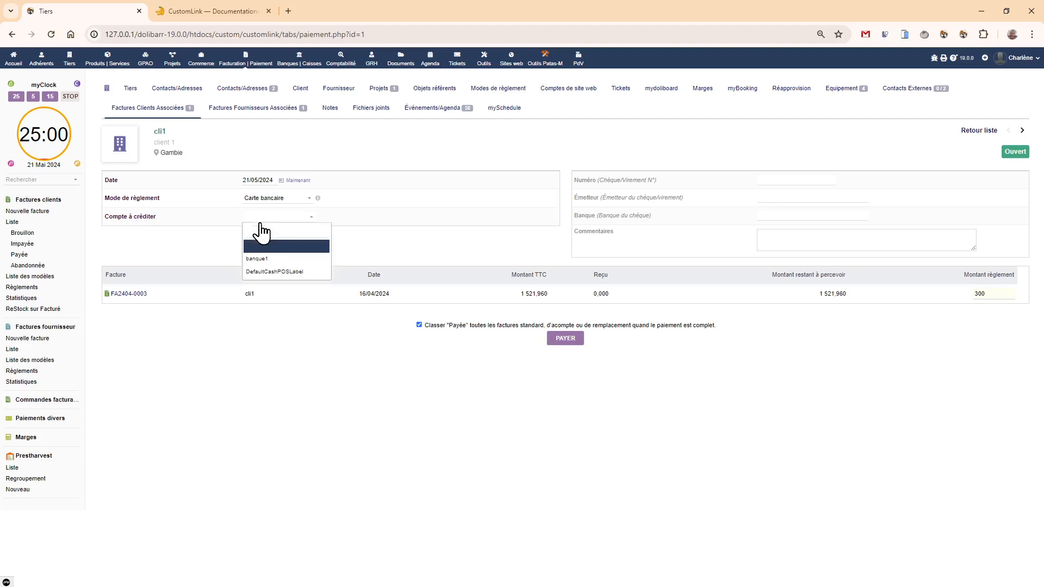
left_click(279, 260)
left_click(556, 341)
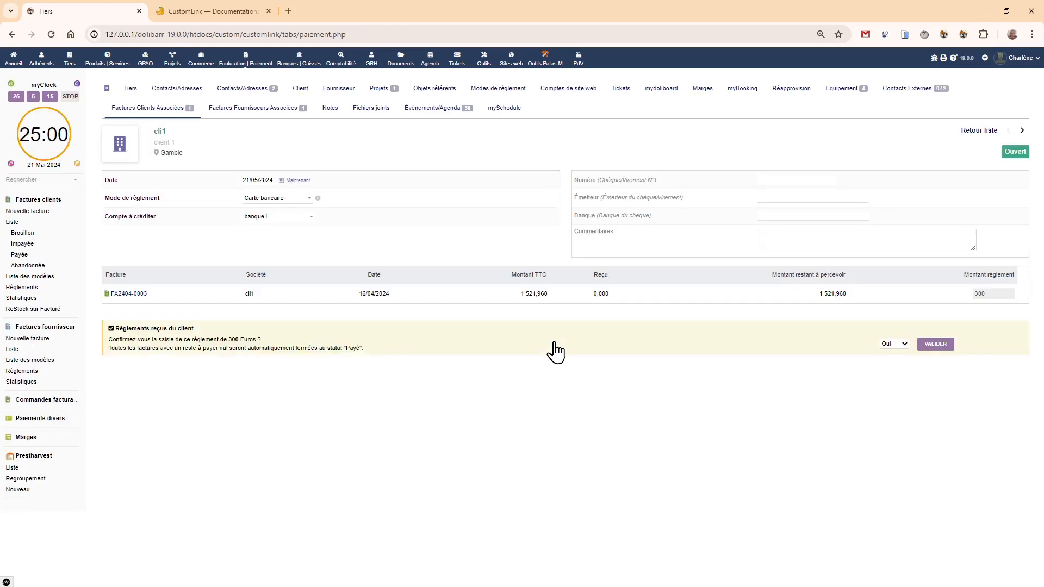
left_click(927, 345)
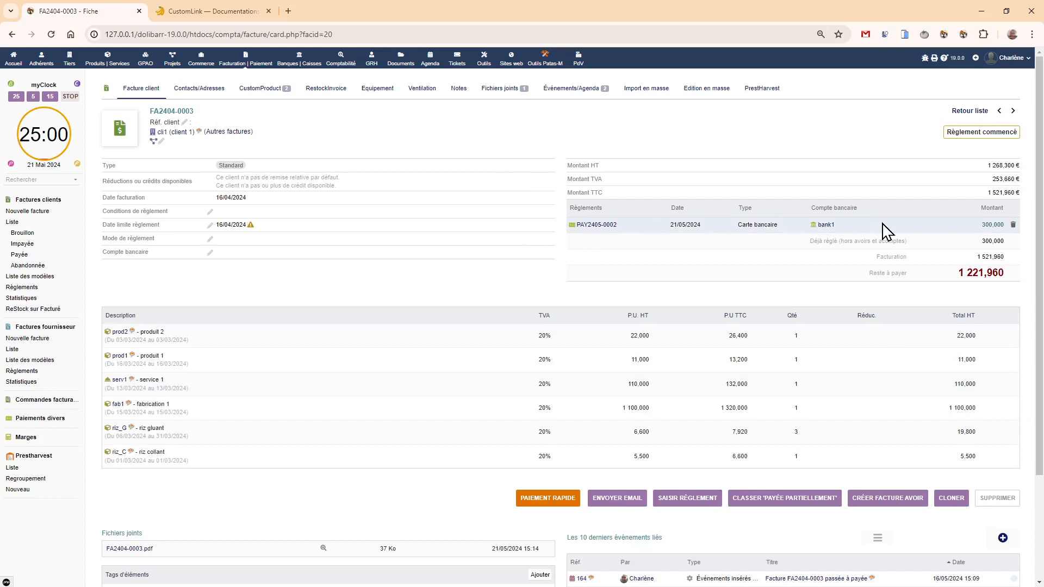
Step: Review cli1's associated customer invoices and the supplier and customer invoices associated with its external contact's third party, secu
left_click(162, 132)
left_click(158, 110)
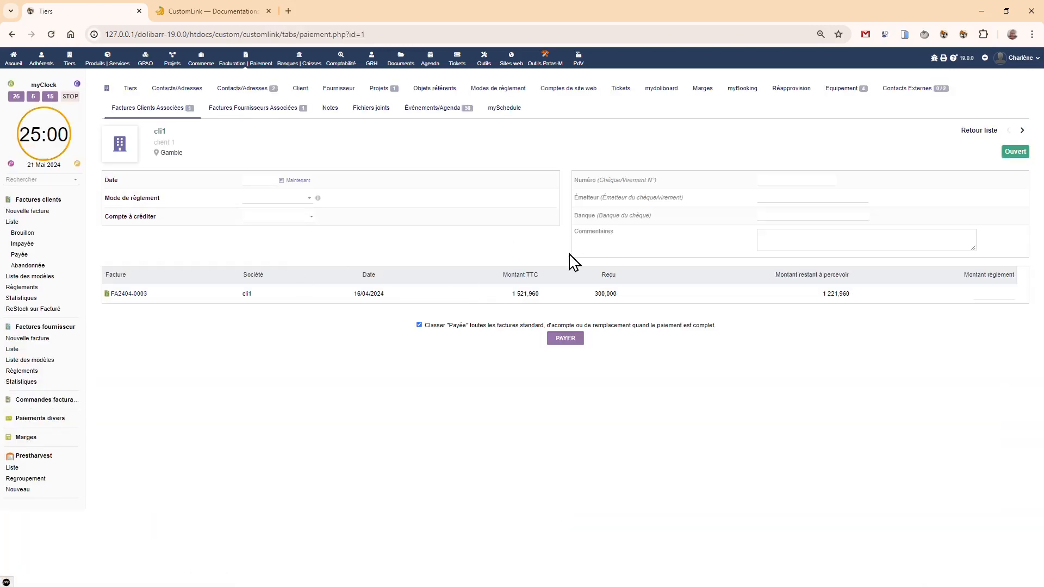
left_click(907, 98)
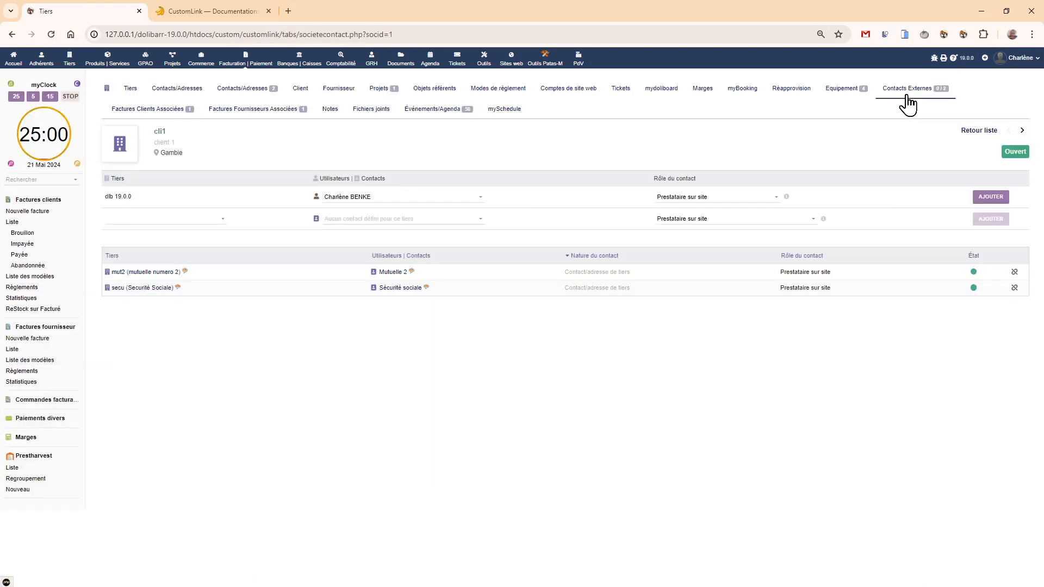
left_click(122, 288)
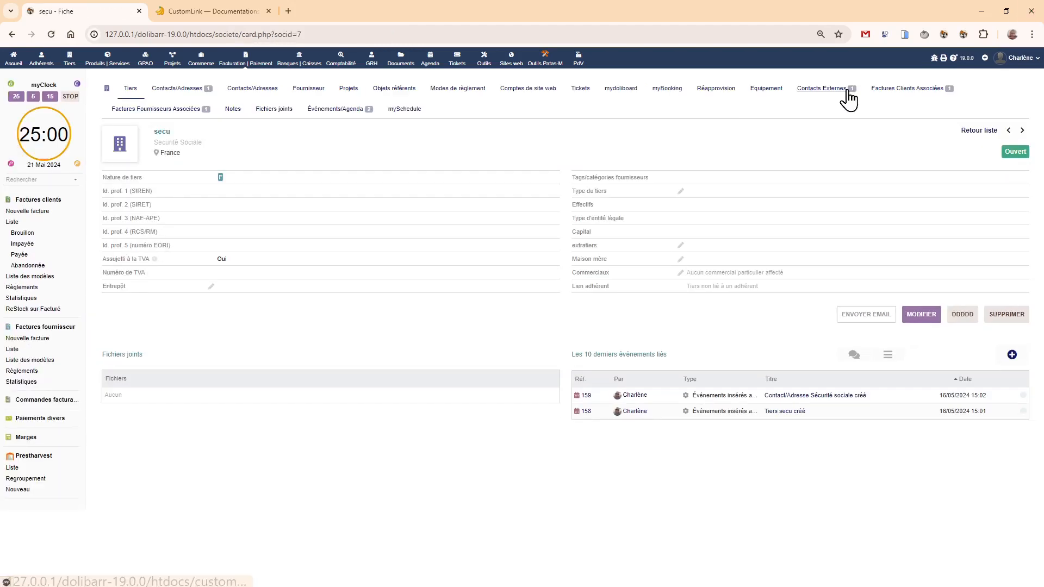
left_click(161, 109)
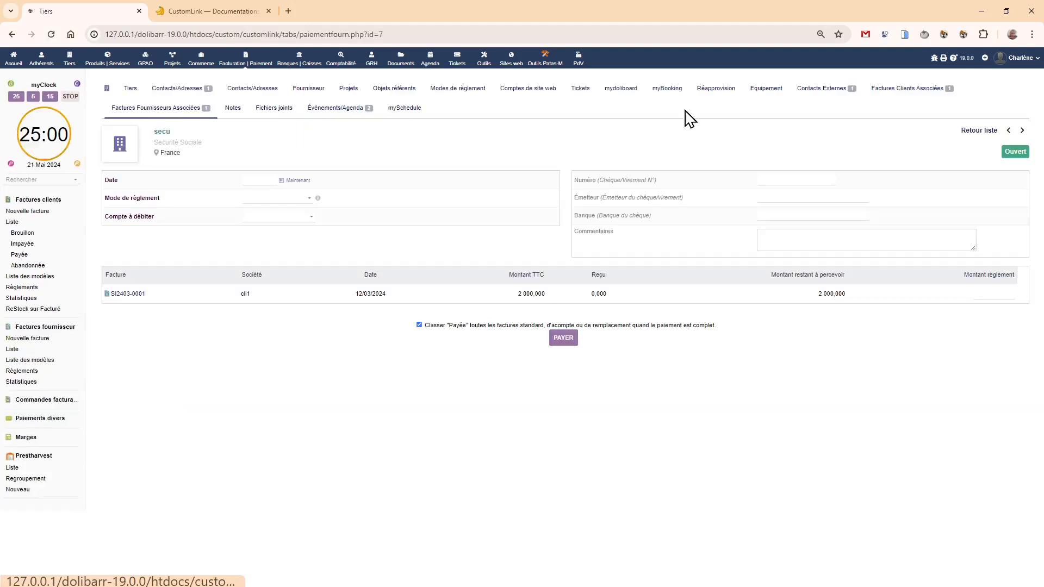
left_click(892, 94)
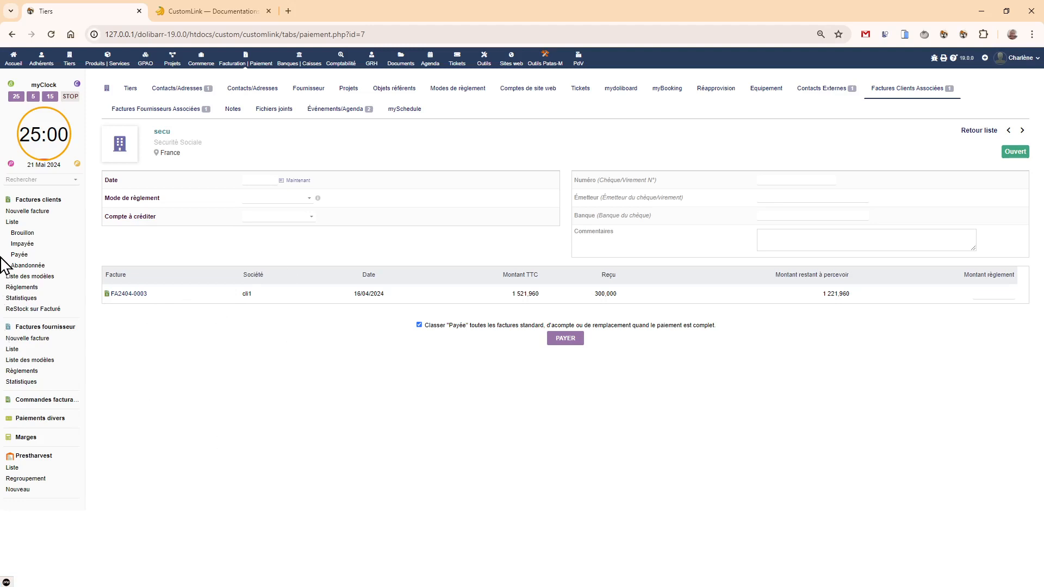
Step: Validate cli1's draft customer invoice dated 10/04/2024
left_click(9, 222)
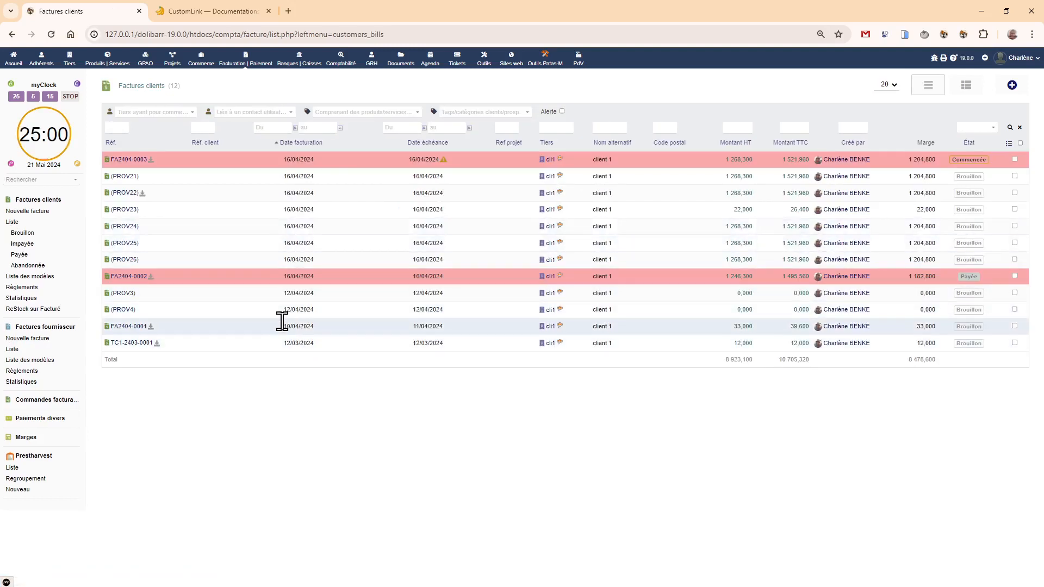
left_click(121, 327)
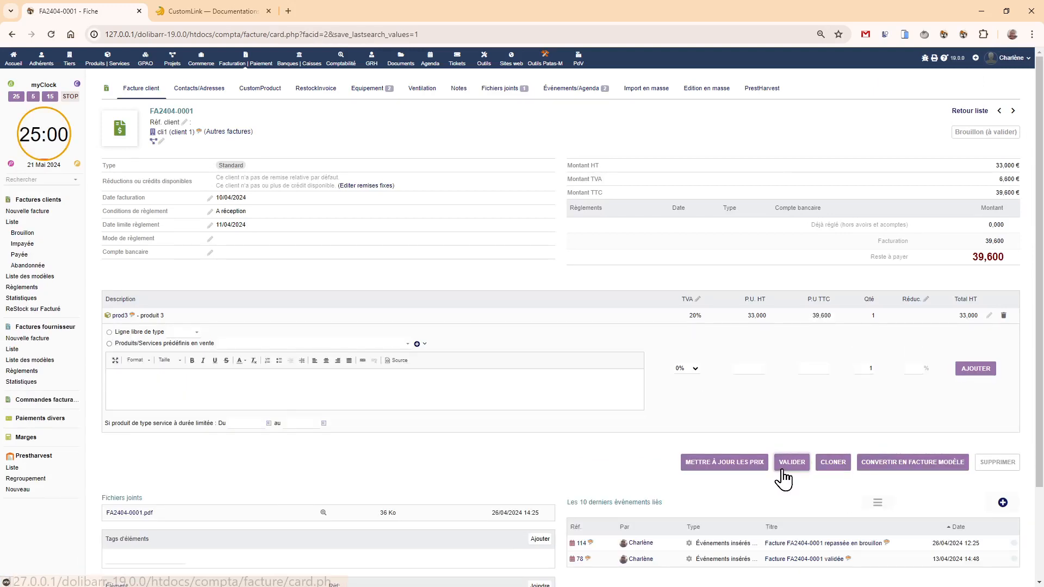
left_click(784, 465)
left_click(569, 353)
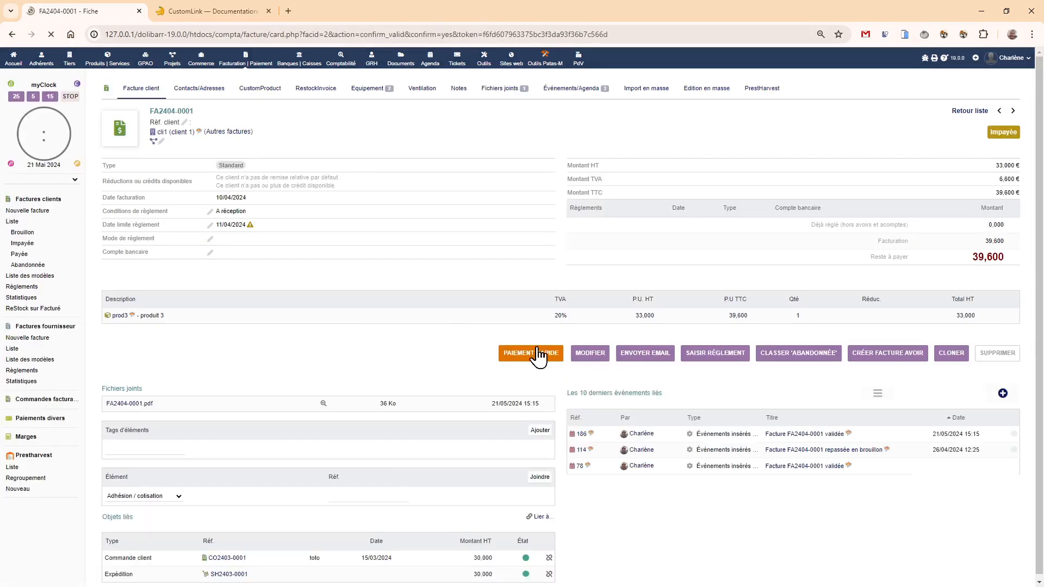
Step: Open secu from cli1's external contacts and check its associated customer invoices again
left_click(164, 133)
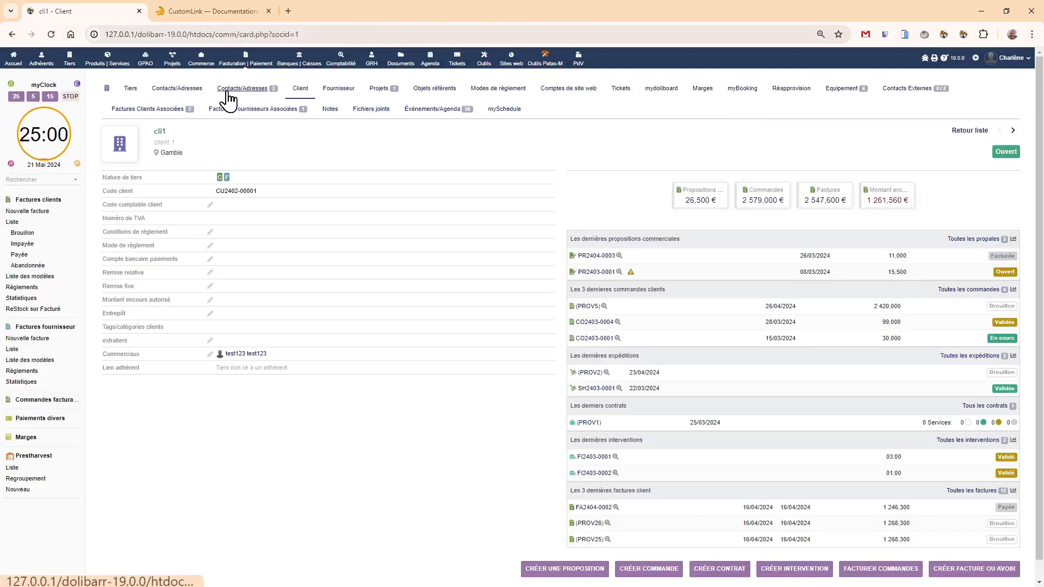
left_click(907, 88)
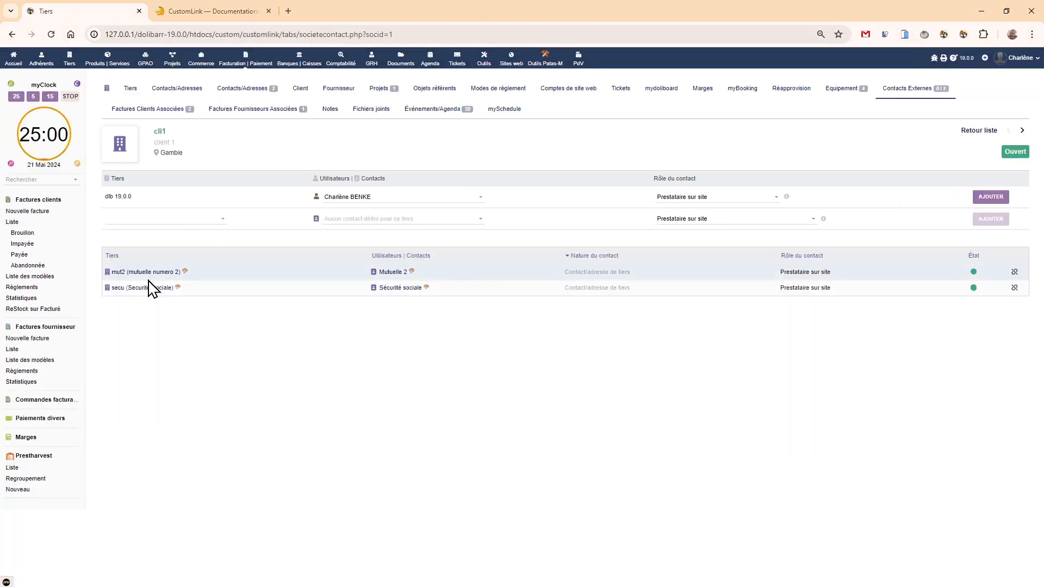
left_click(136, 289)
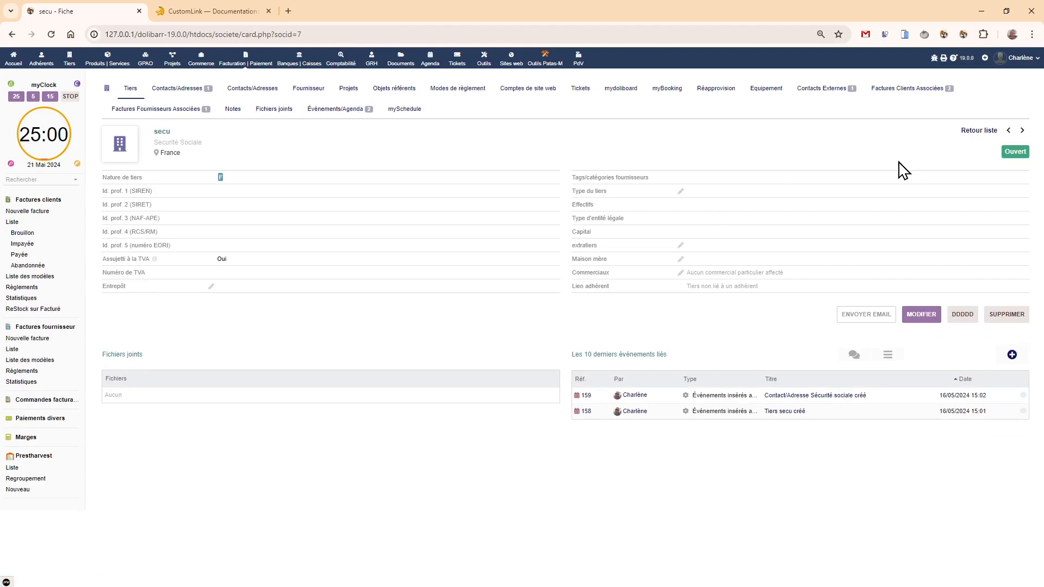
left_click(887, 91)
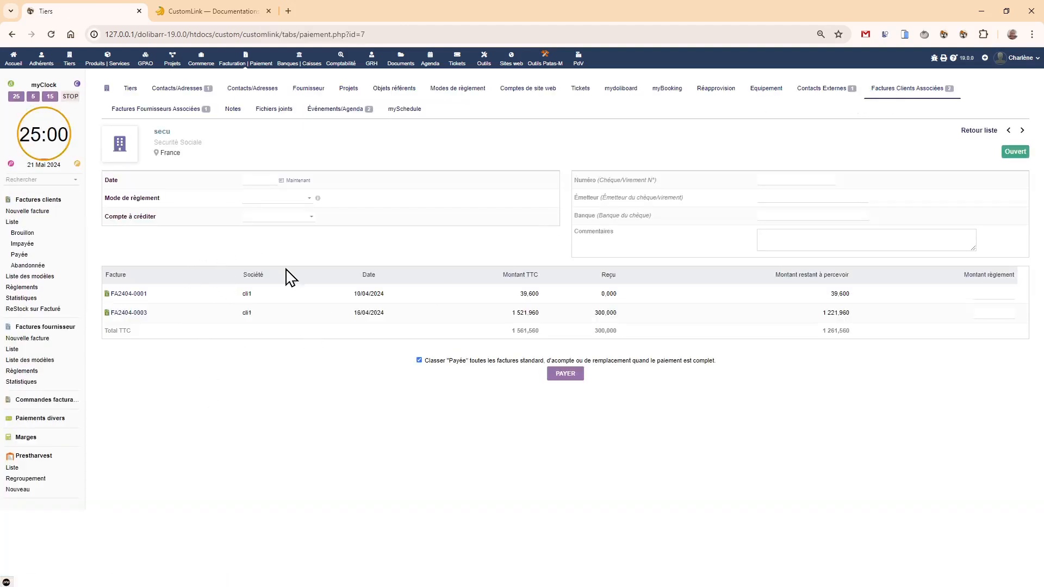
Step: Create a draft standard invoice for the customer cli3, dated 21/05/2024
left_click(67, 60)
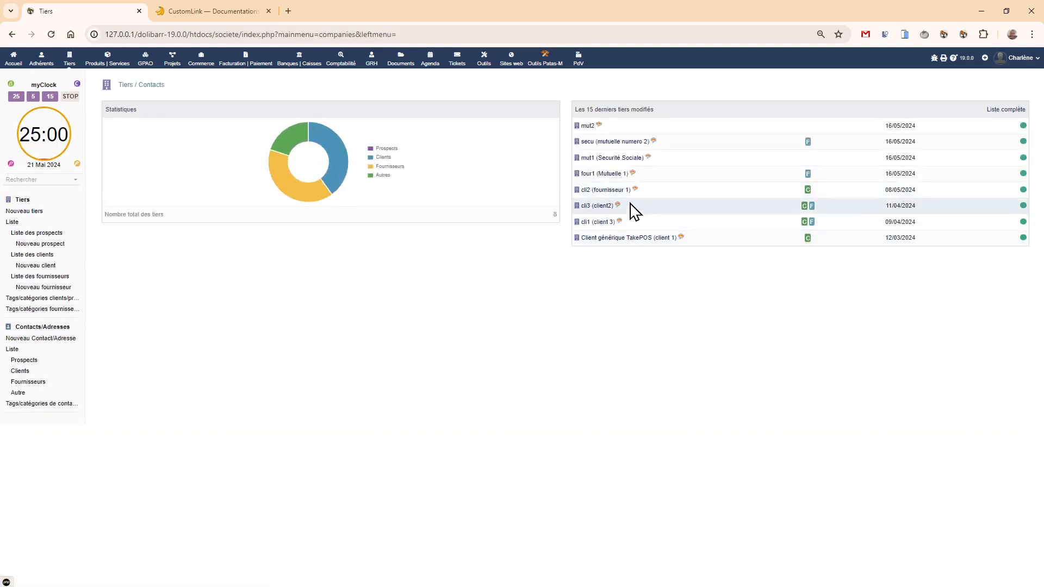
left_click(596, 213)
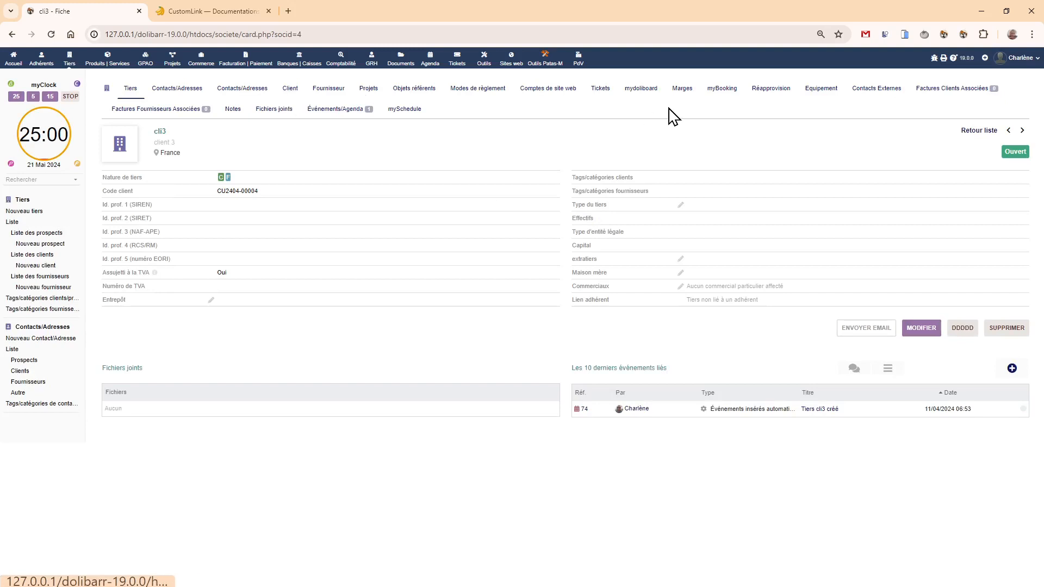
left_click(292, 91)
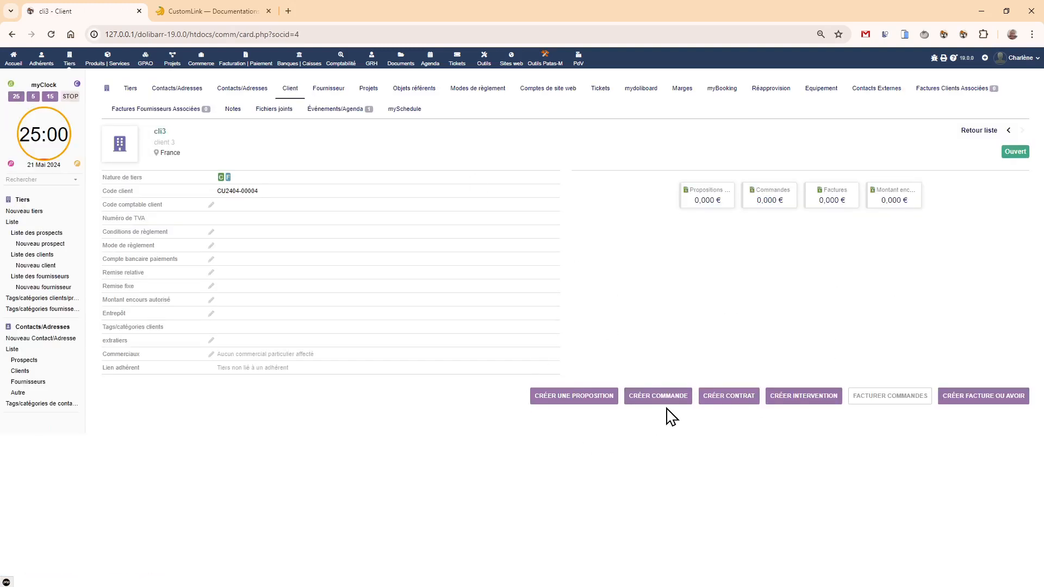
left_click(976, 403)
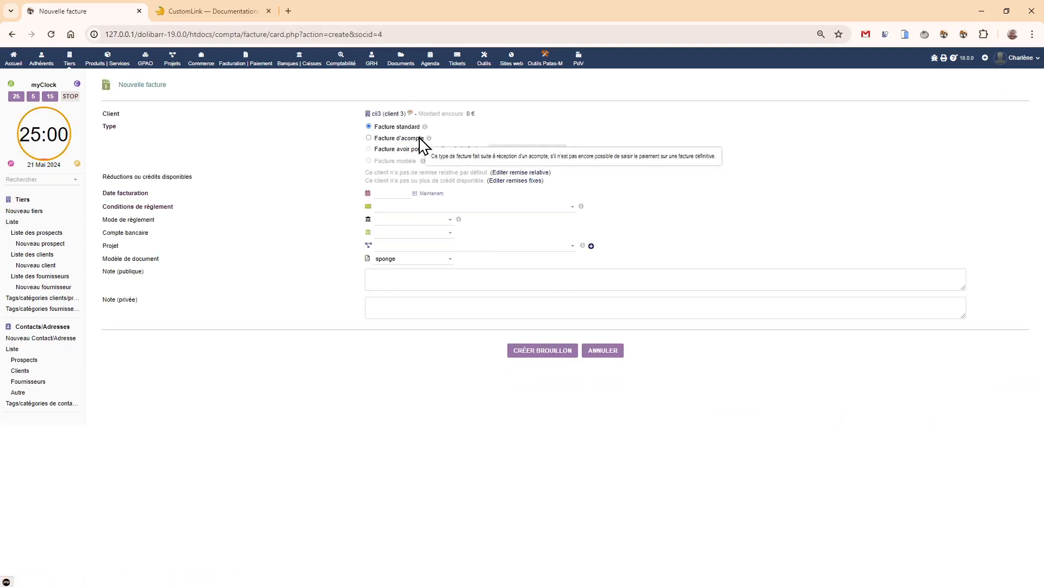
left_click(431, 195)
left_click(530, 352)
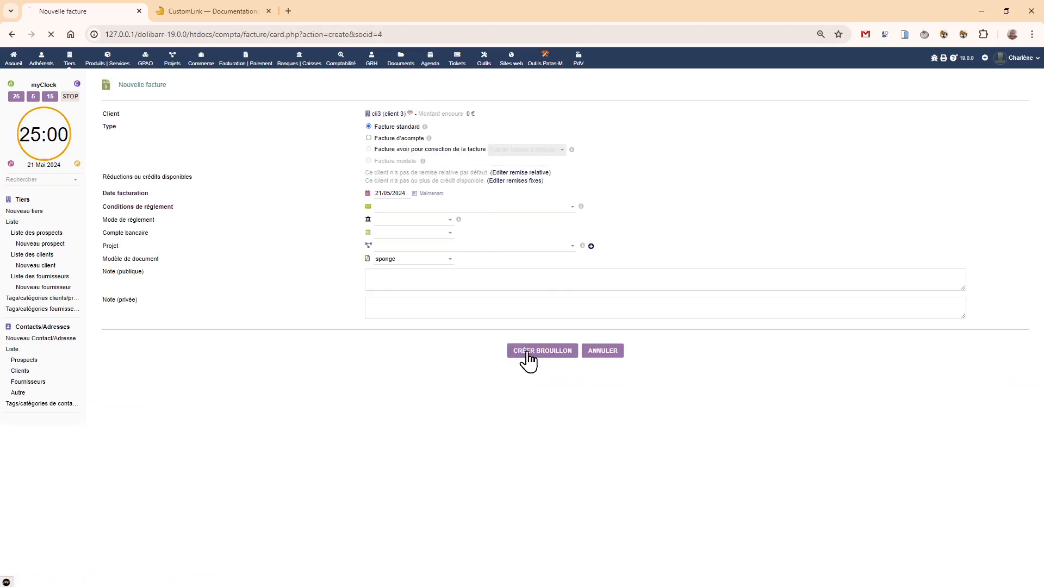
Step: Add a line for the predefined product prod2 with a quantity of 10 to cli3's draft invoice
left_click(271, 325)
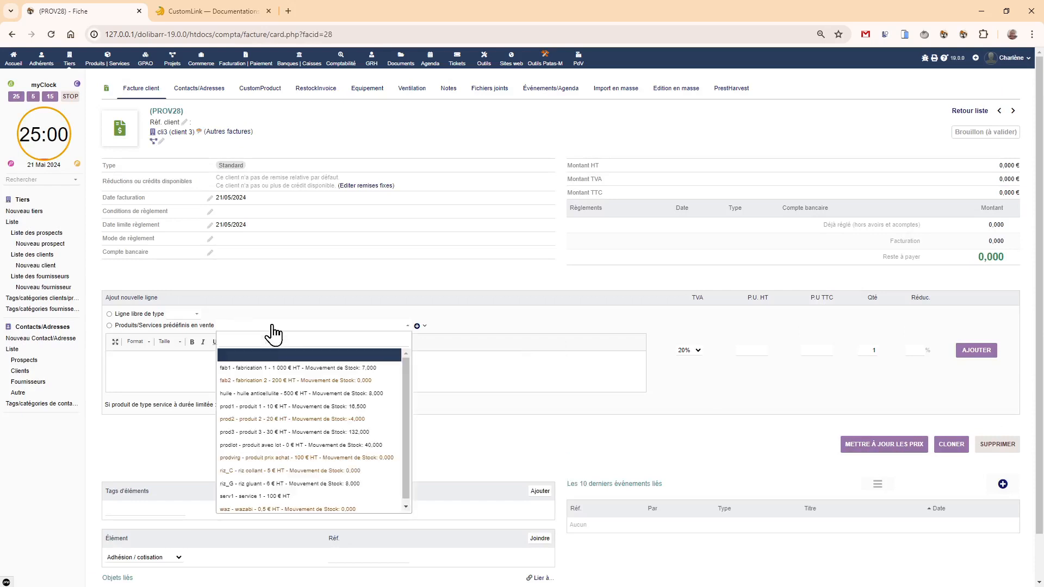
left_click(272, 420)
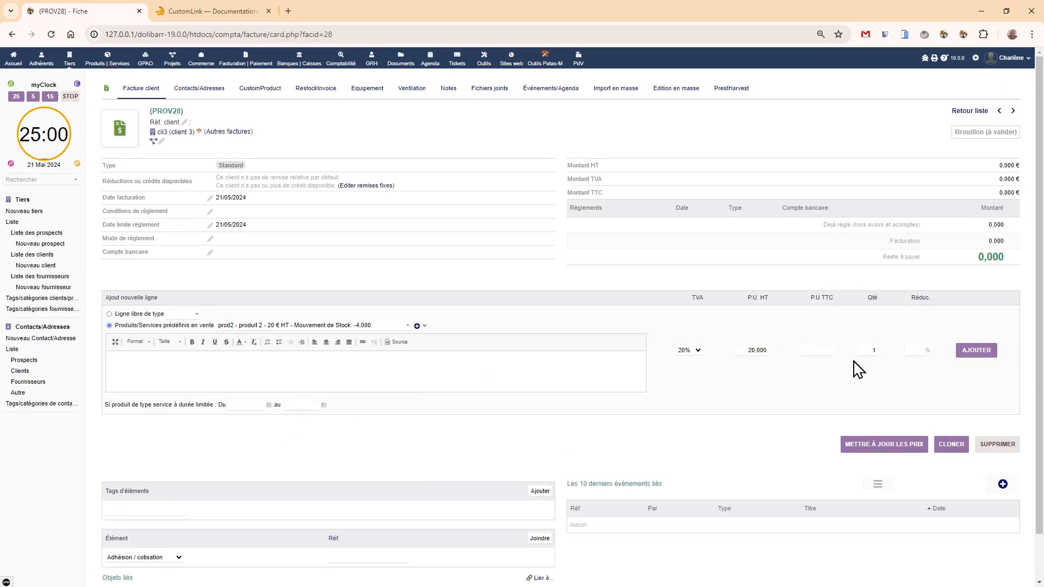
double_click(873, 351)
left_click(862, 349)
left_click(845, 374)
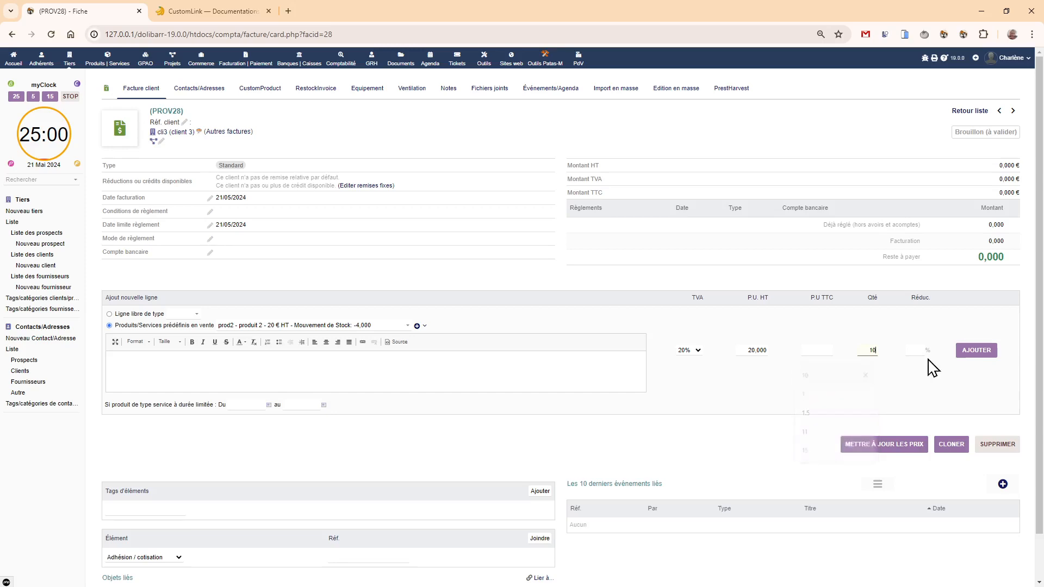
left_click(979, 353)
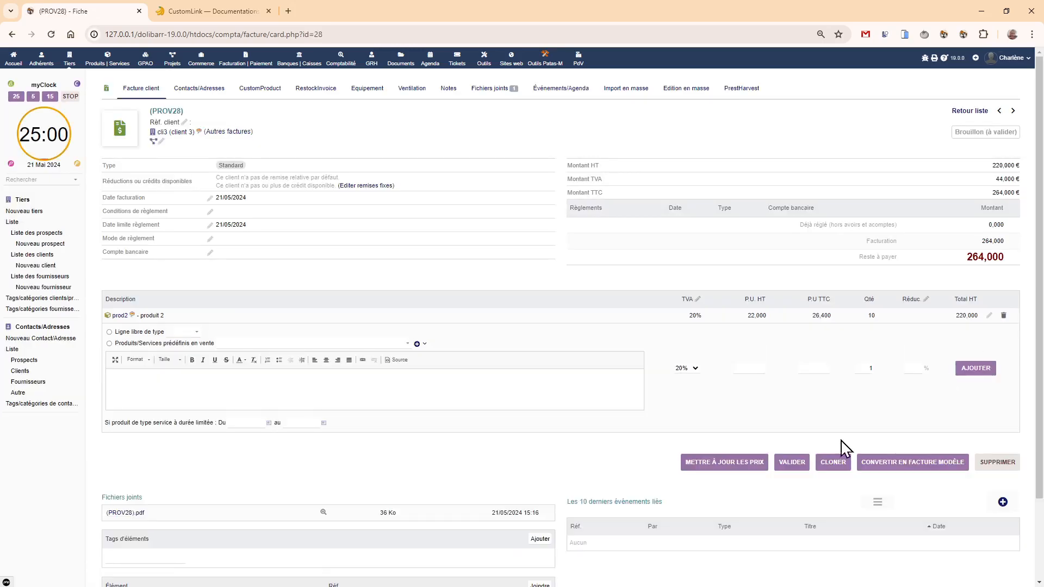
Step: Validate cli3's draft customer invoice dated 21/05/2024 and open the cli3 customer record
left_click(790, 466)
left_click(570, 349)
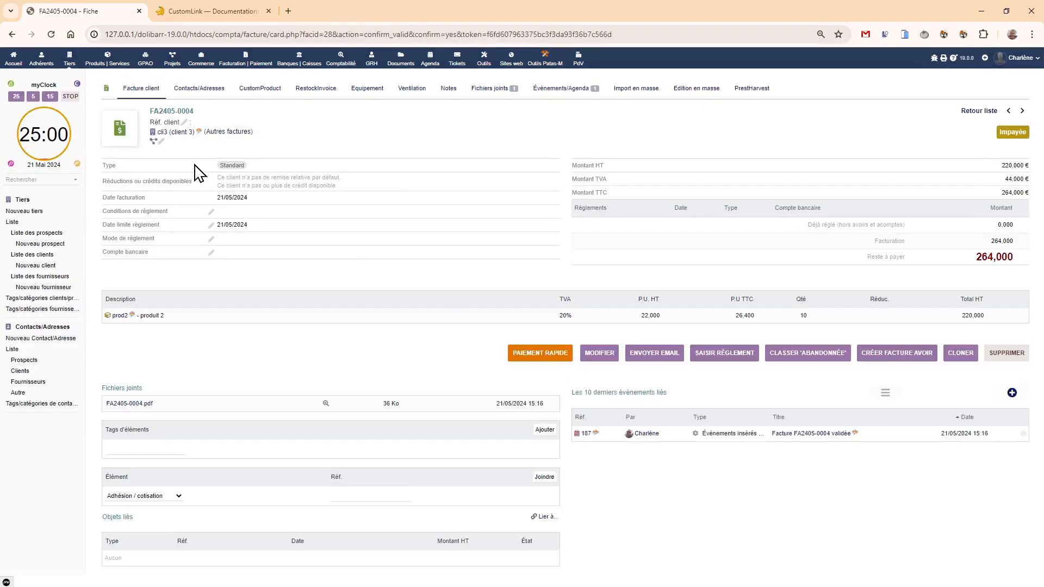
left_click(163, 132)
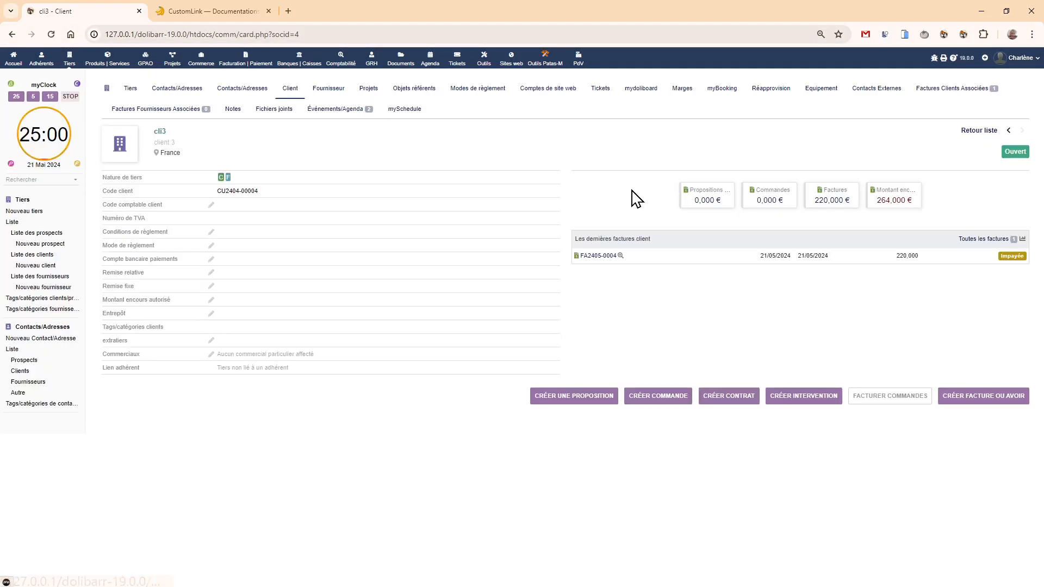
Step: Add the contact Mutuelle 1 of third party mut1 to cli3's external contacts with the role Prestataire sur site
left_click(869, 91)
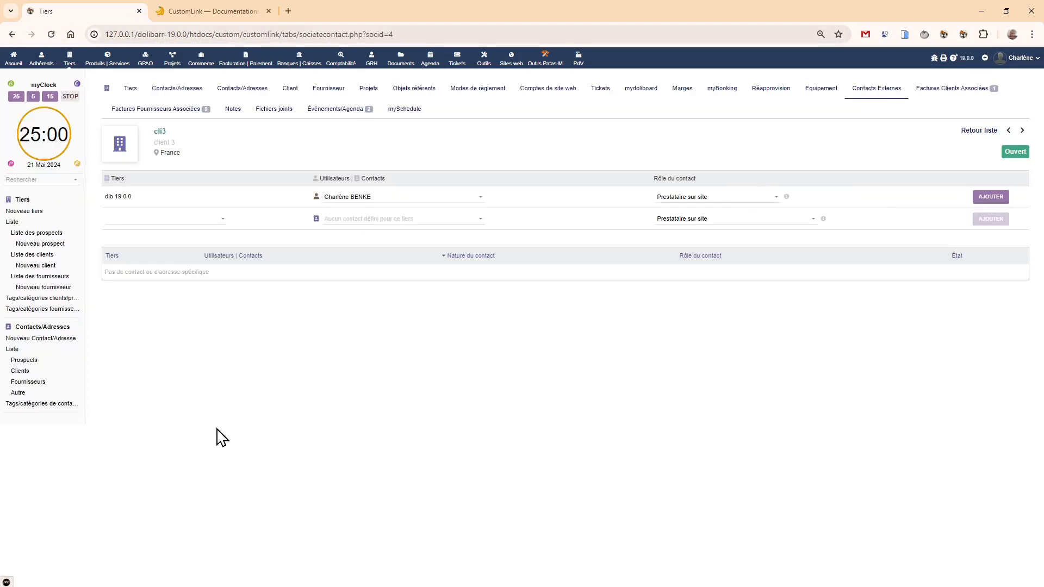
left_click(363, 220)
left_click(159, 220)
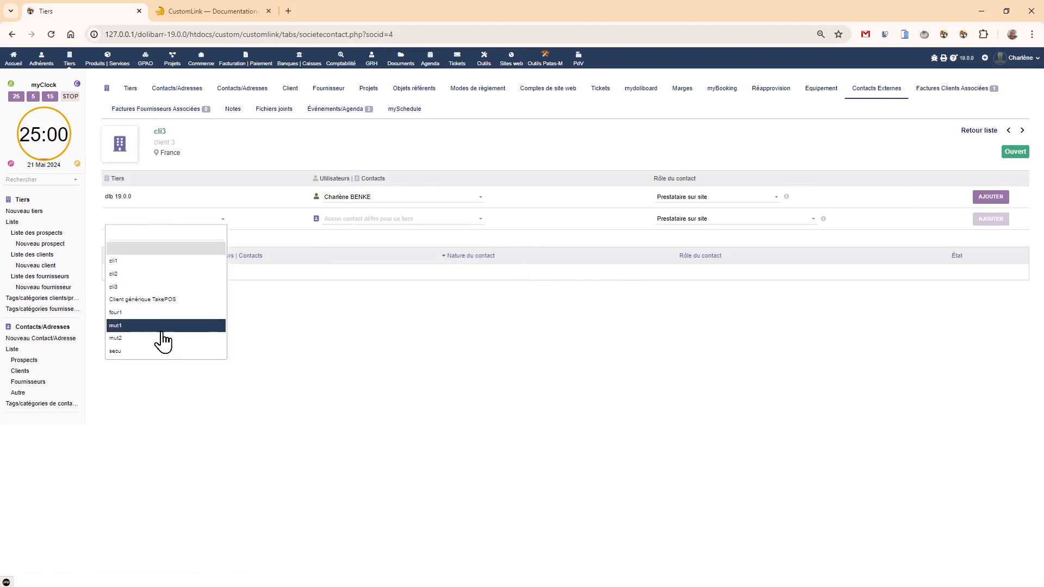
left_click(162, 329)
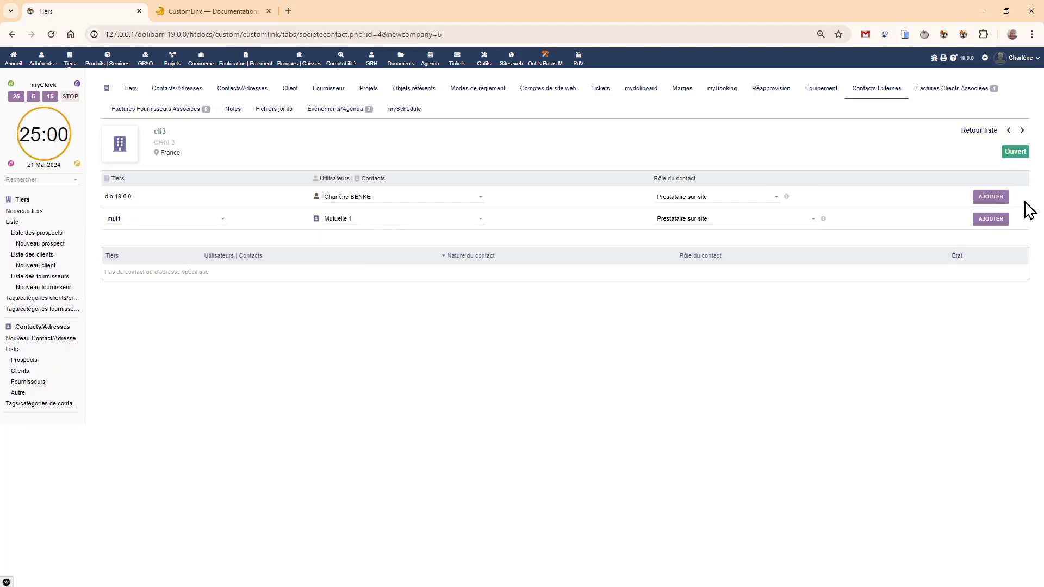
left_click(977, 222)
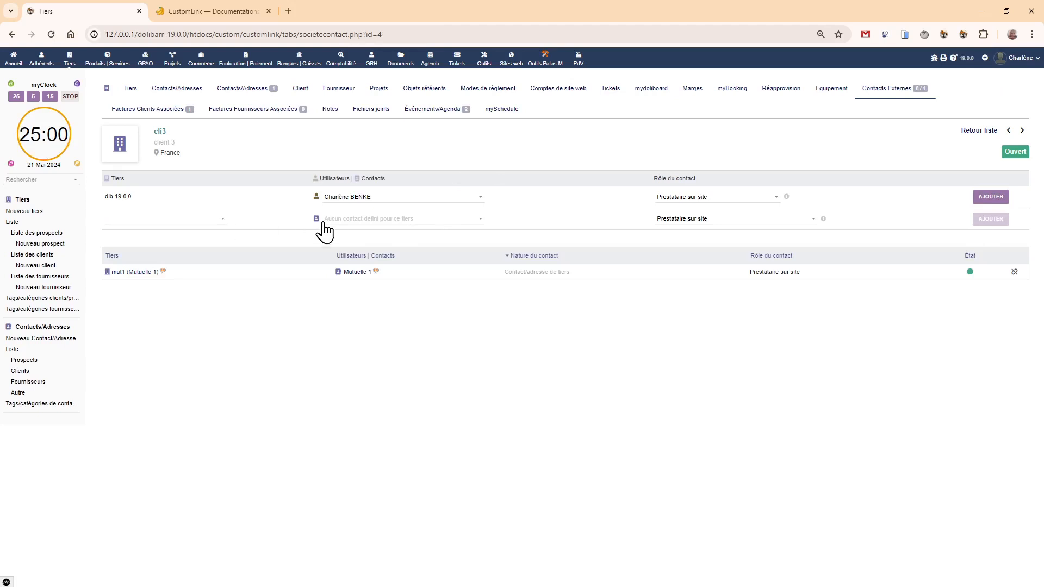
Step: Add the contact Sécurité sociale of third party secu to cli3's external contacts with the role Prestataire sur site
left_click(334, 223)
left_click(142, 220)
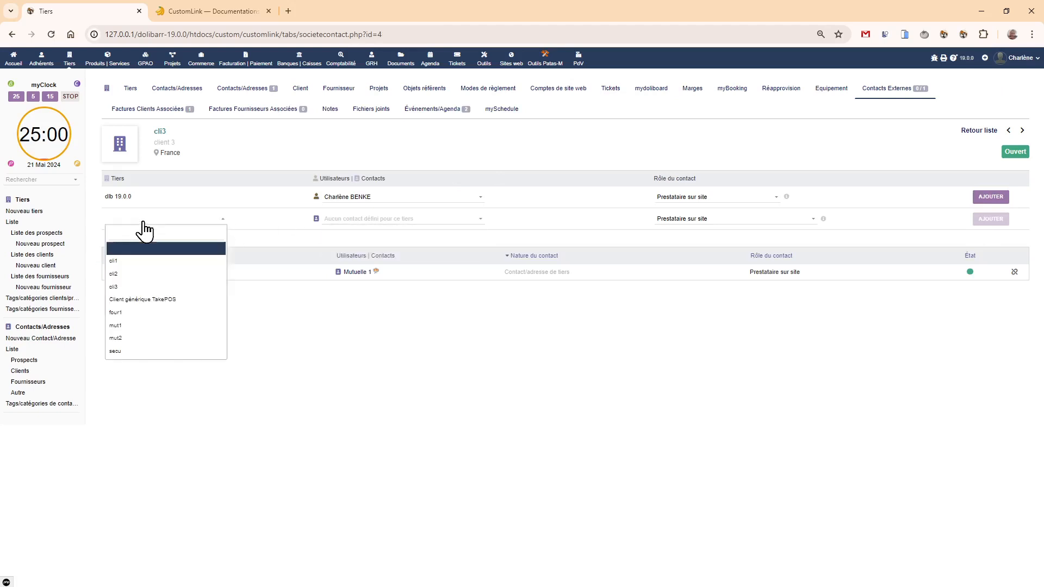
left_click(128, 352)
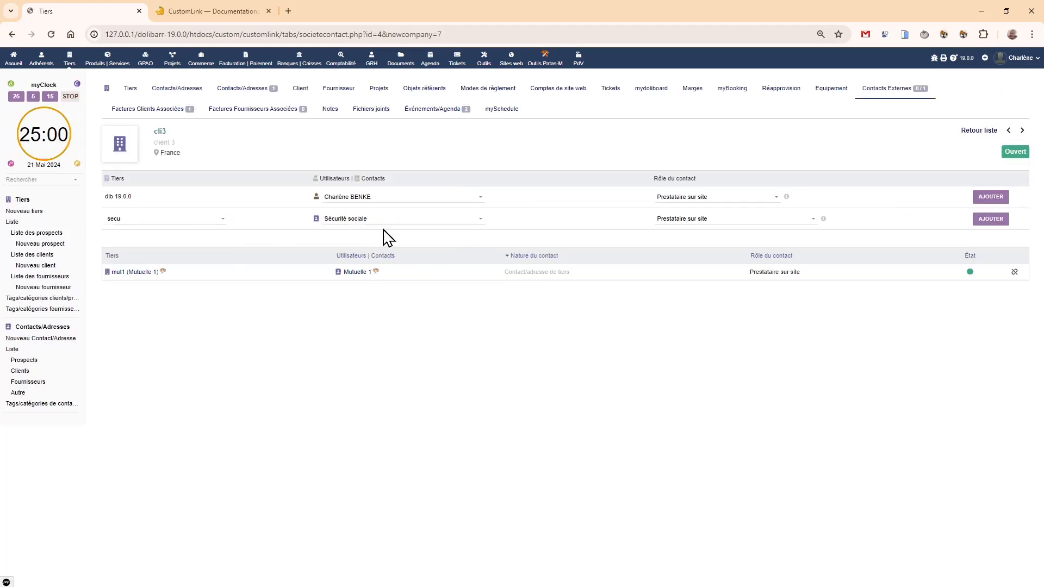
left_click(995, 220)
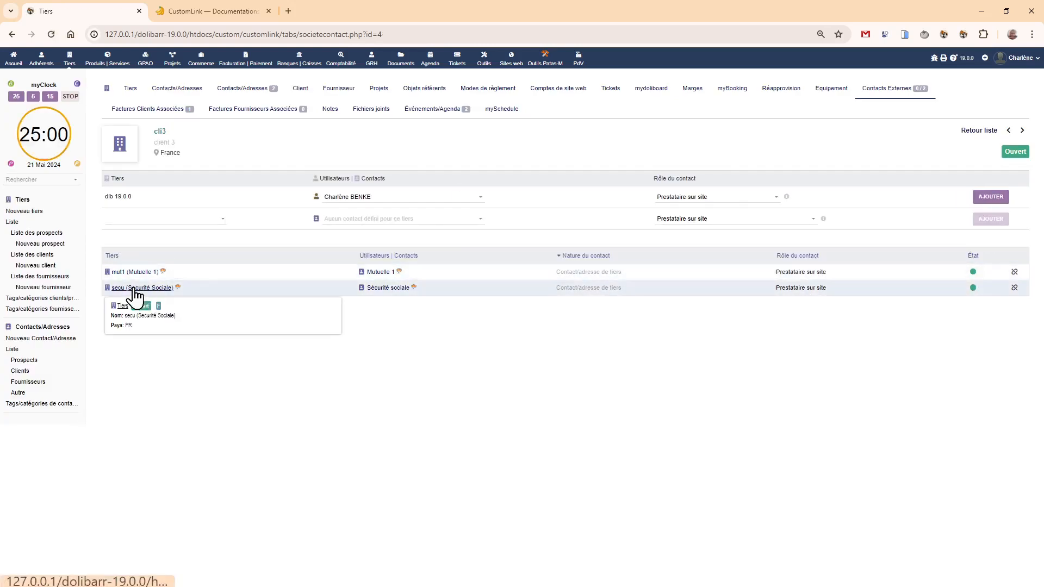
Step: Check cli3's associated customer invoices, and open secu's associated customer invoices from cli3's external contacts
left_click(155, 108)
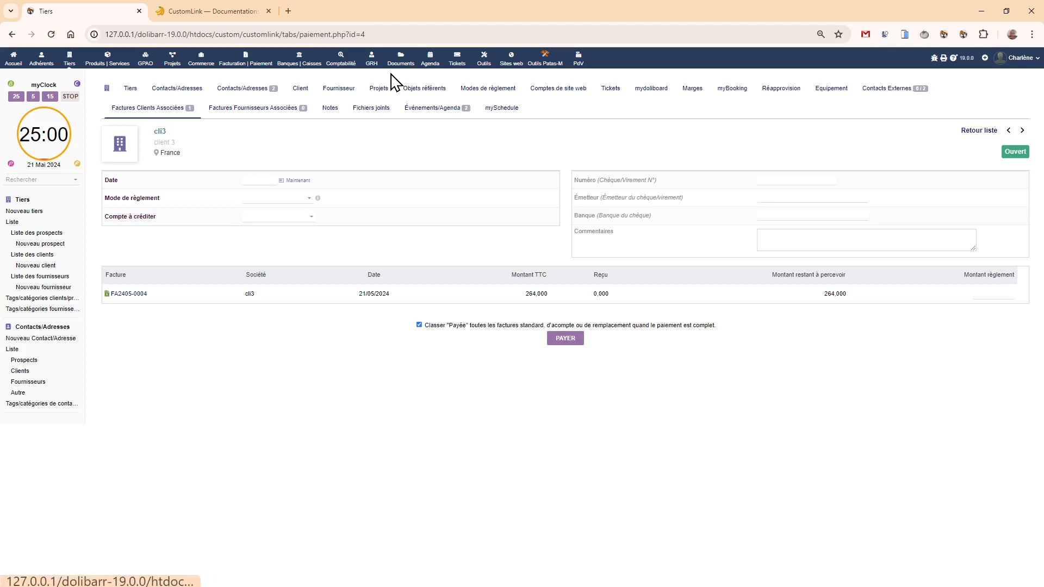
left_click(902, 90)
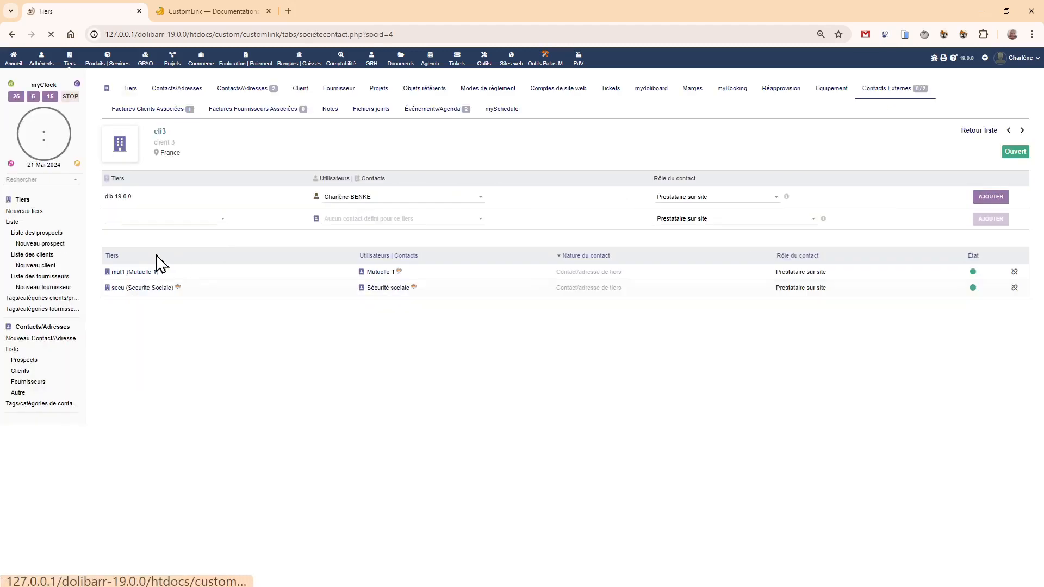
left_click(120, 288)
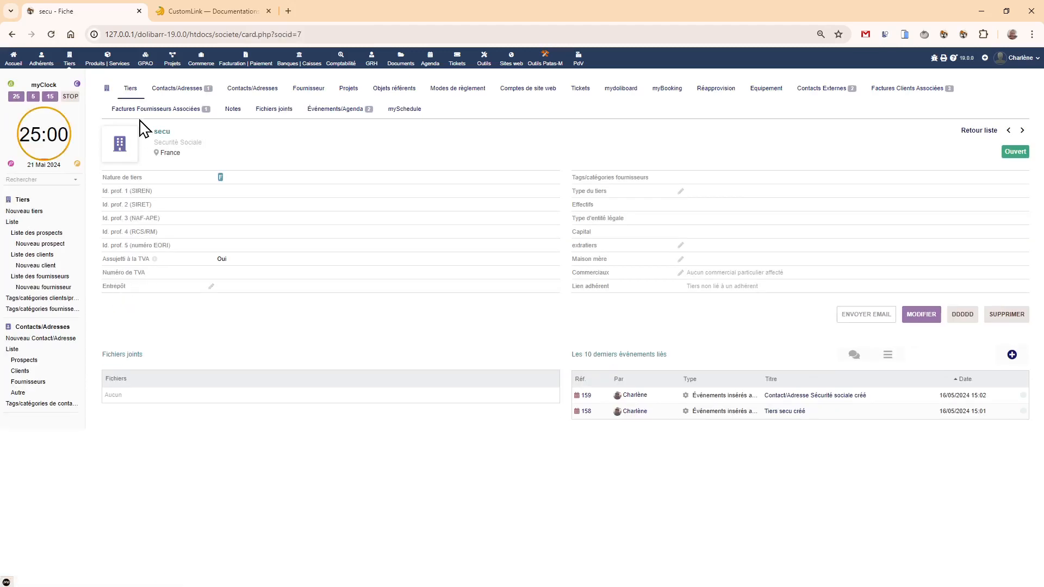
left_click(919, 90)
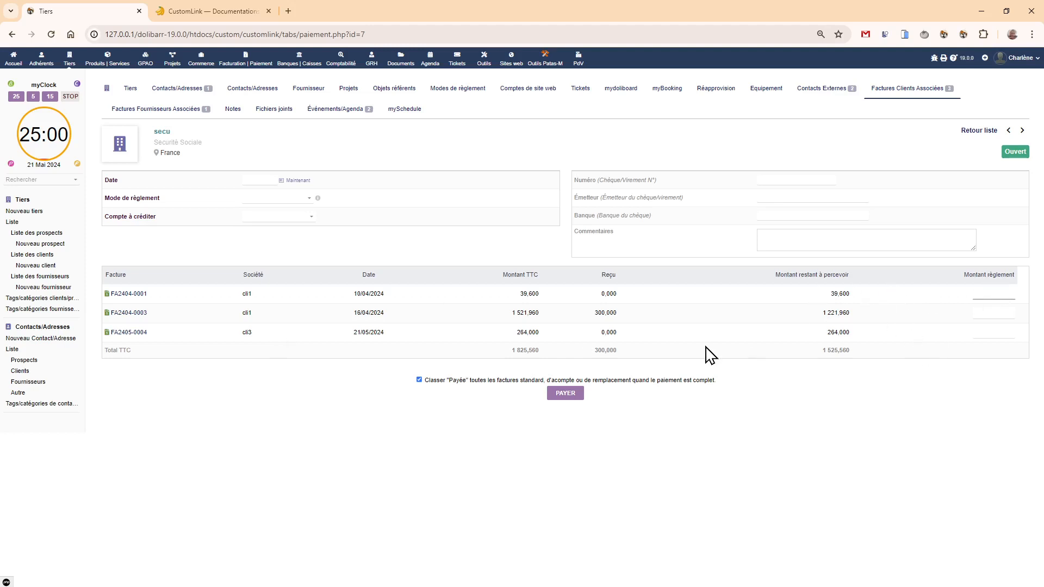
Step: Set secu's payment amounts to 39,600 for cli1's invoice of 10/04/2024 and 264,000 for cli3's invoice
left_click_drag(829, 294, 875, 299)
key("ctrl+c")
left_click(976, 296)
key("ctrl+v")
left_click_drag(855, 332, 798, 334)
key("ctrl+c")
left_click(979, 332)
key("ctrl+v")
Step: Set the payment date to the current day, the payment mode to Virement bancaire and the credited account to banque1
left_click(298, 180)
left_click(272, 200)
left_click(268, 282)
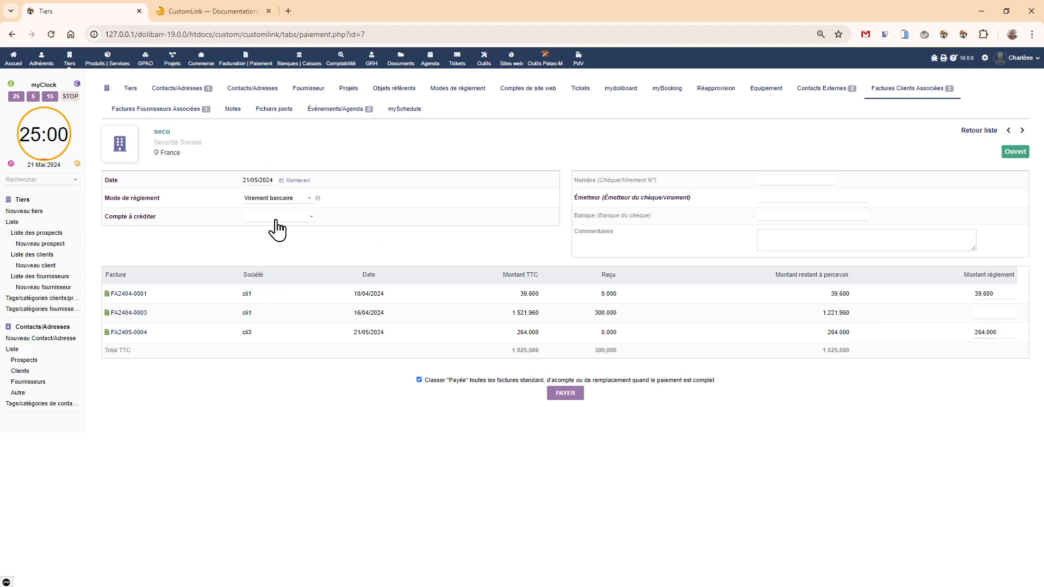
left_click(274, 216)
left_click(275, 243)
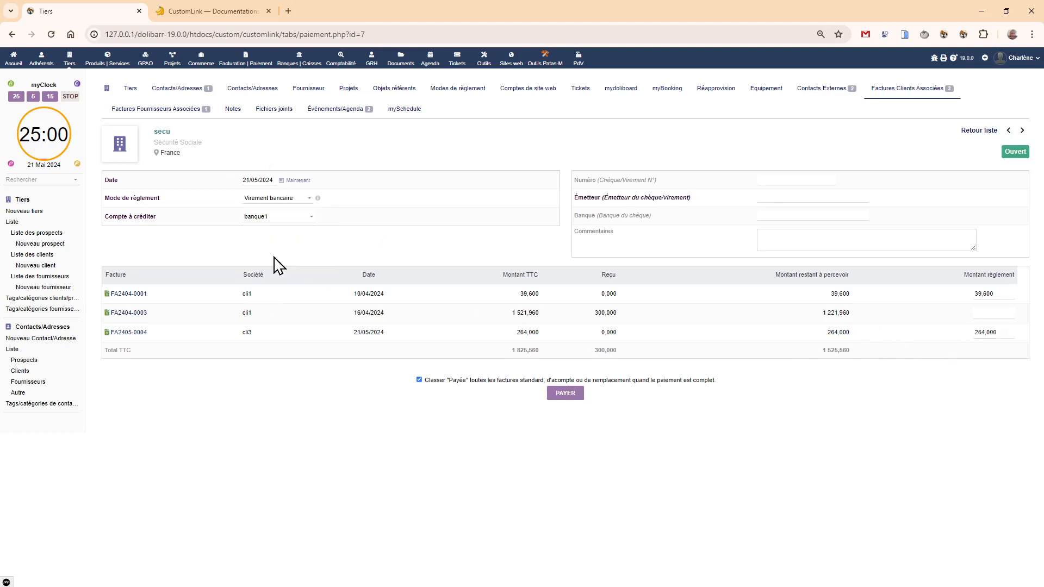
Step: Enter gggg as the transfer issuer, then record and confirm secu's payment
left_click(783, 199)
type("gggg")
left_click(564, 394)
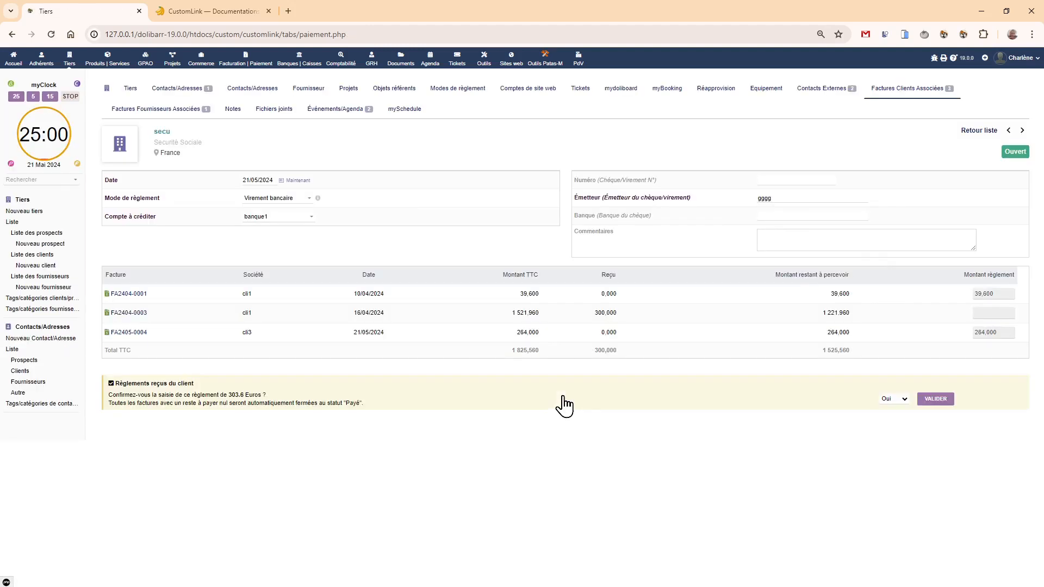
left_click(926, 400)
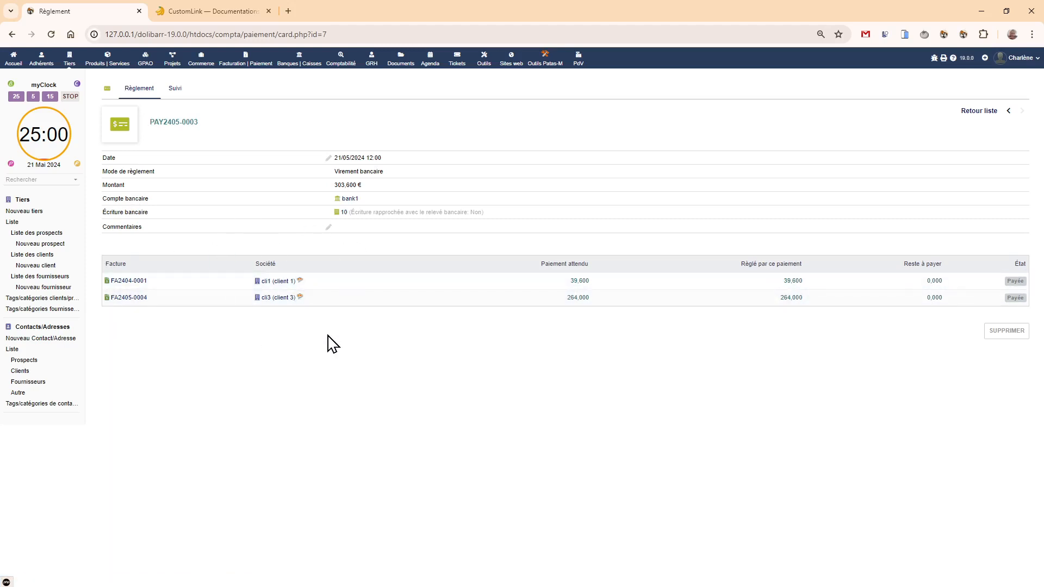
Step: Open each of the two invoices covered by the recorded payment and check its payment and status
left_click(131, 282)
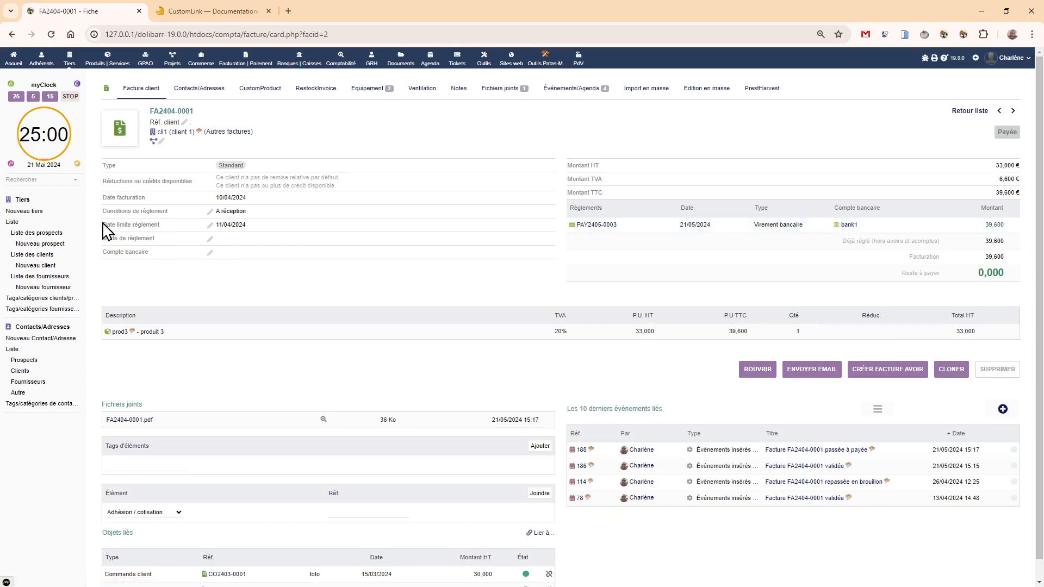
left_click(12, 34)
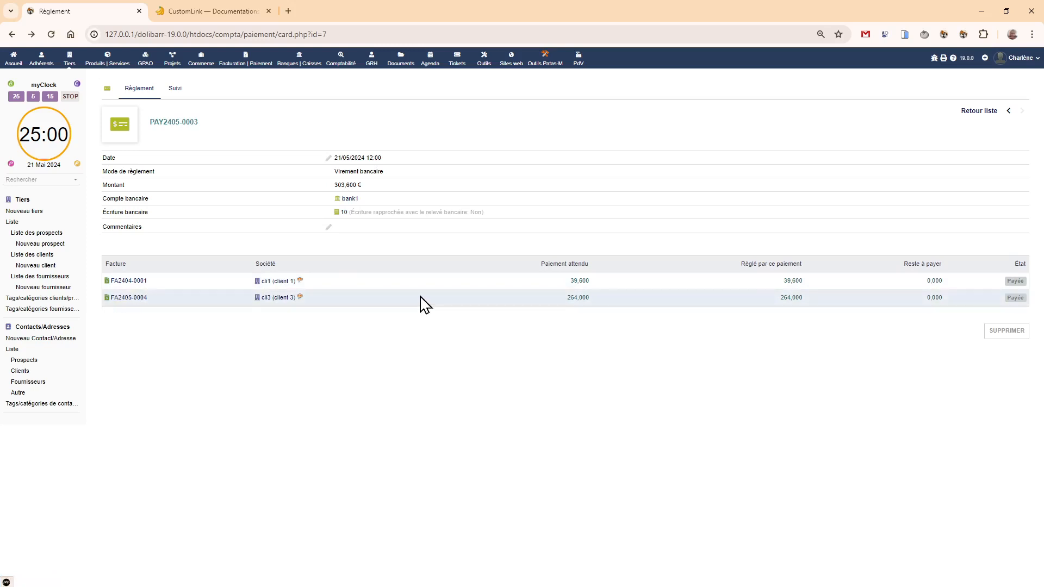
left_click(117, 297)
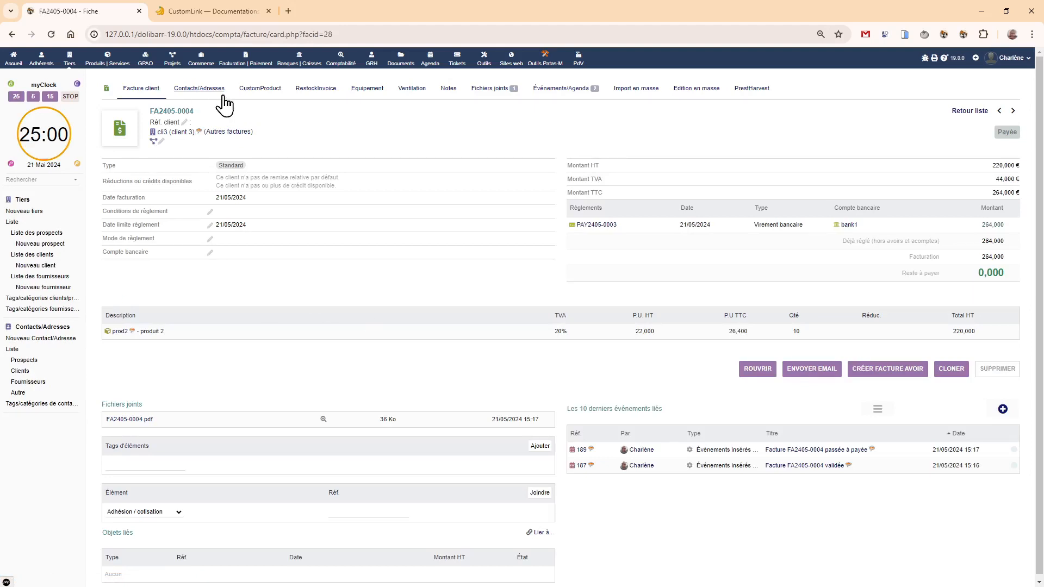
Step: Open cli1's associated customer invoices and check the invoice dated 16/04/2024
left_click(71, 61)
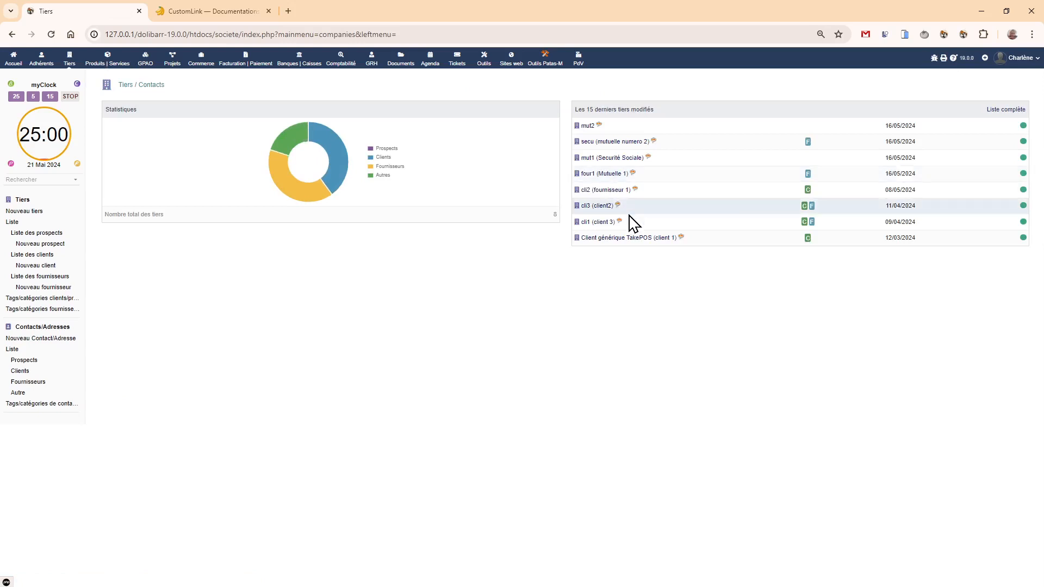
left_click(599, 222)
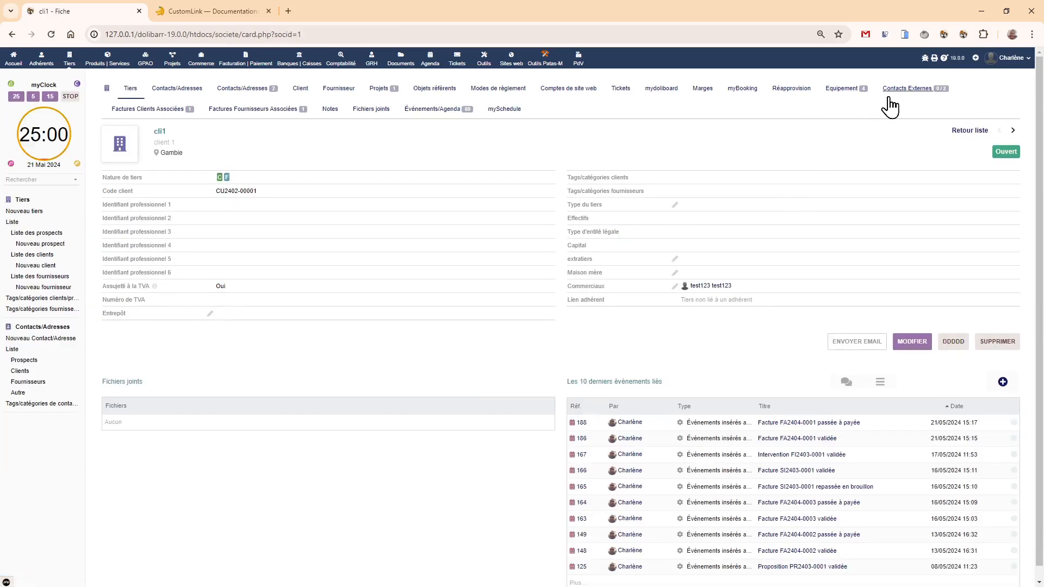
left_click(133, 110)
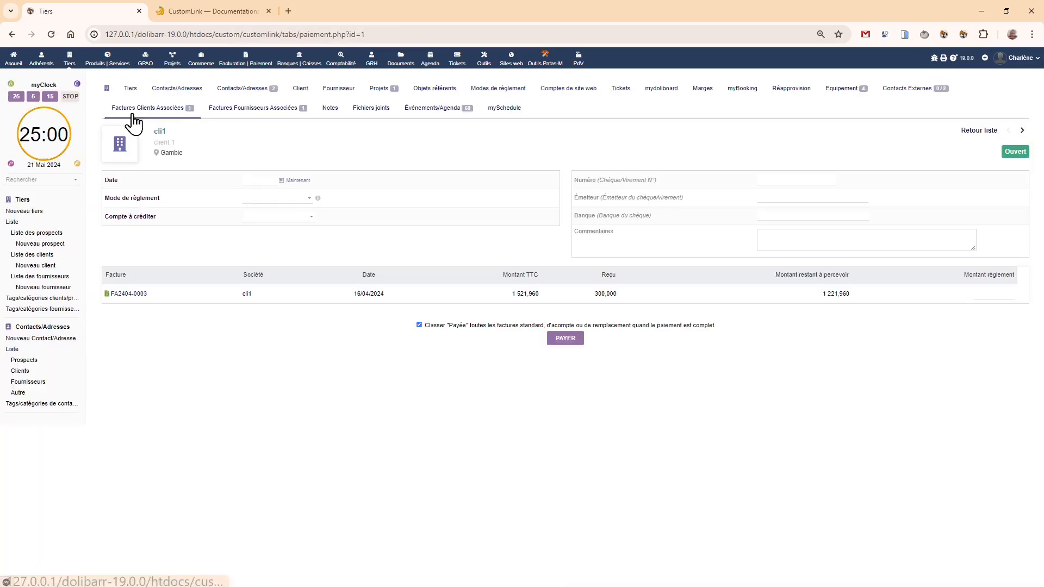
left_click(133, 291)
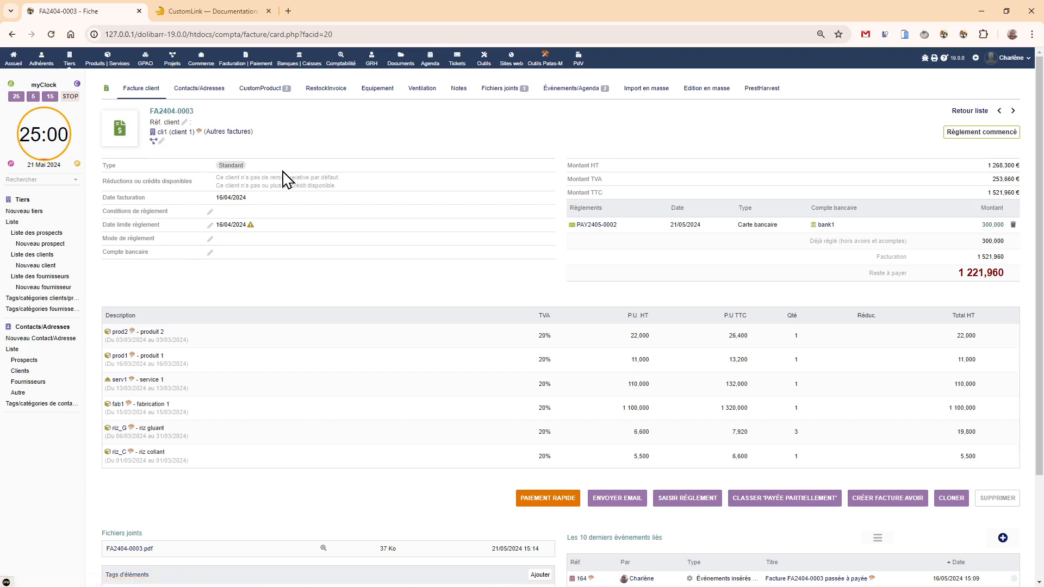
Step: Look at the third parties mut1 and secu, and open mut2's associated customer invoices
left_click(12, 223)
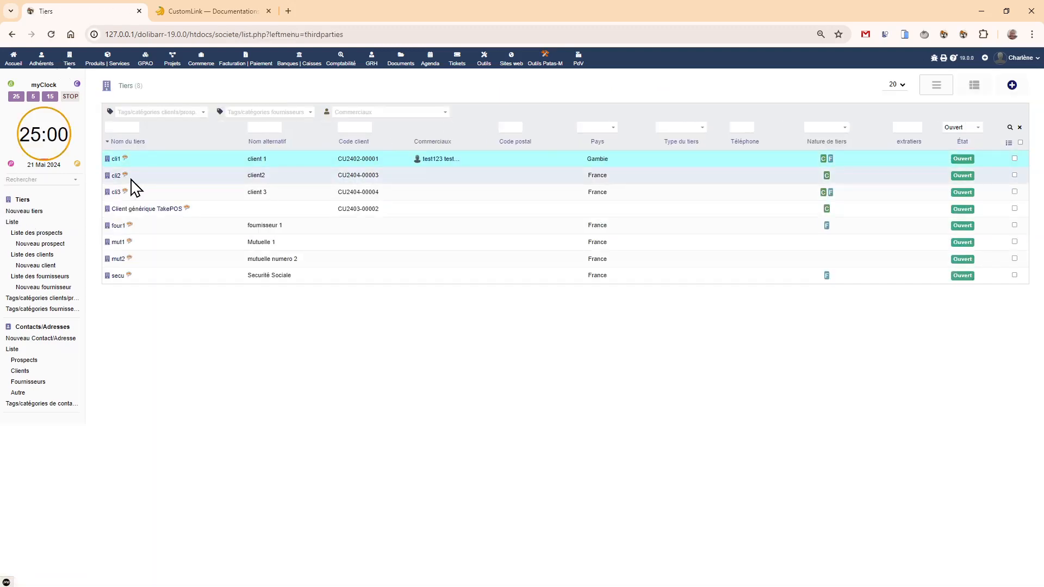
left_click(118, 243)
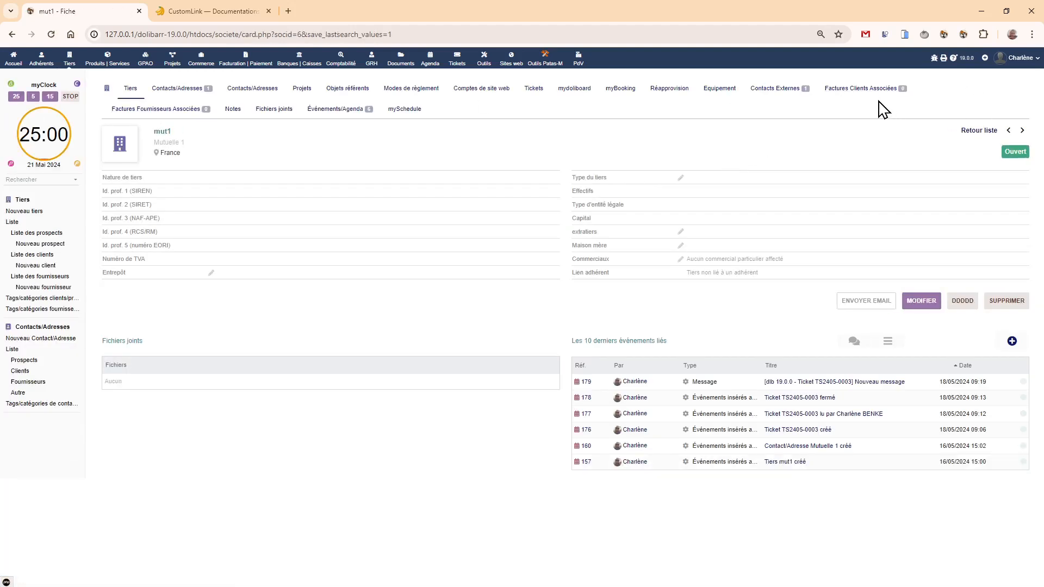
left_click(1022, 133)
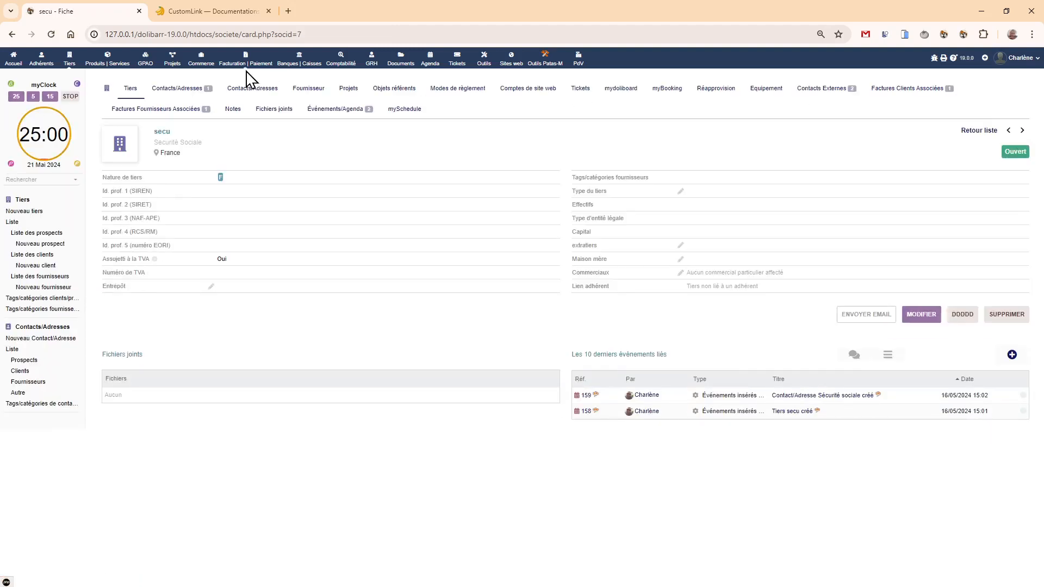
left_click(15, 223)
left_click(118, 259)
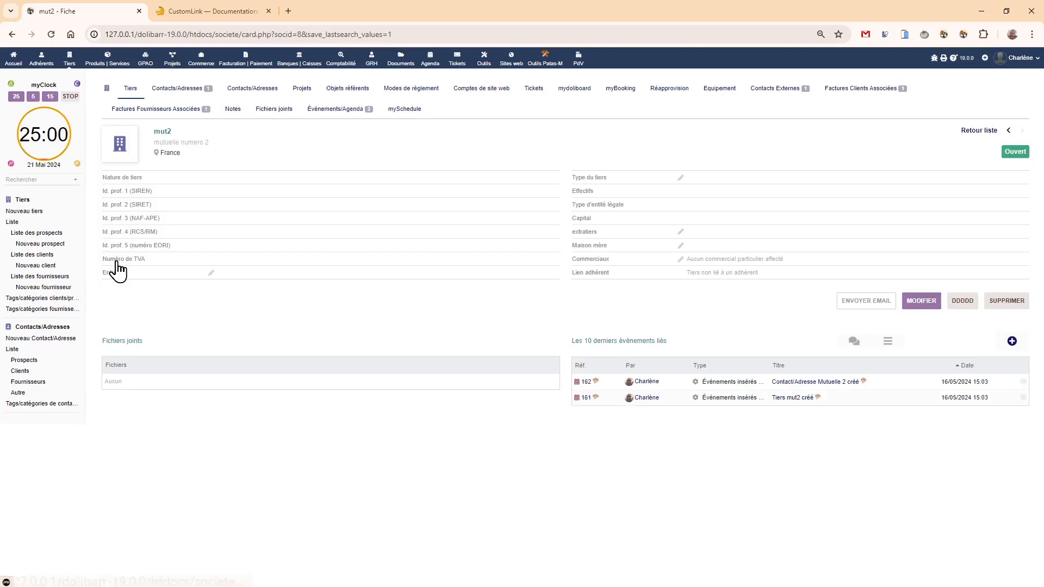
left_click(854, 94)
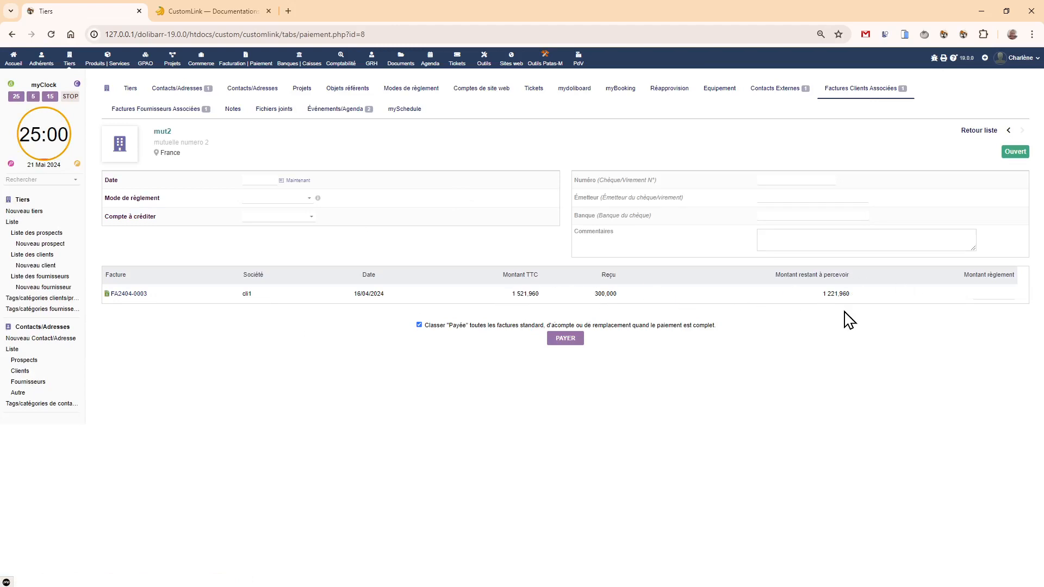
Step: Prepare mut2's payment of 10000 on cli1's invoice, dated the current day, by Virement bancaire to banque1
left_click(991, 293)
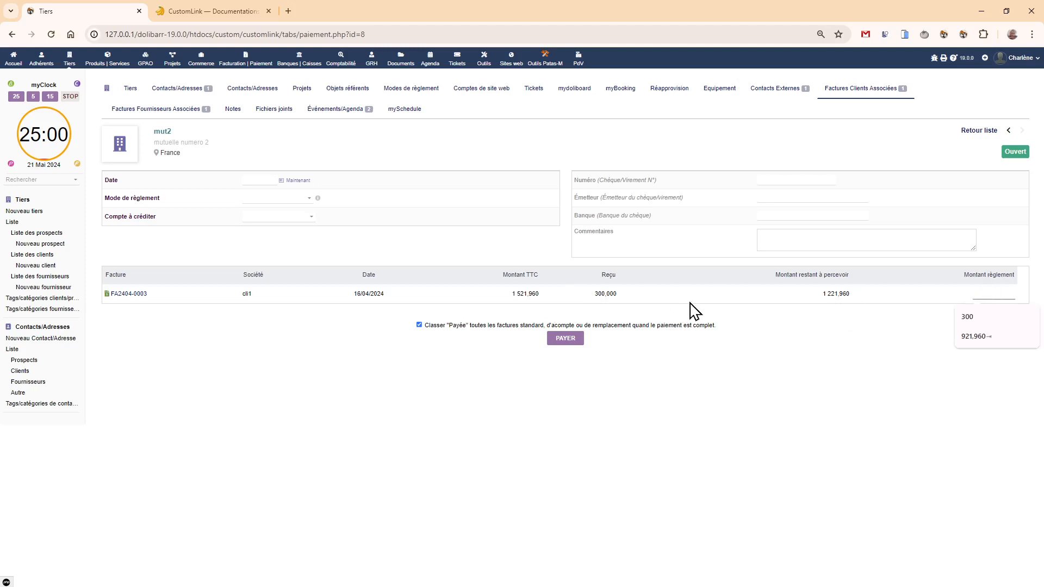
type("10000")
left_click(293, 181)
left_click(307, 199)
left_click(285, 292)
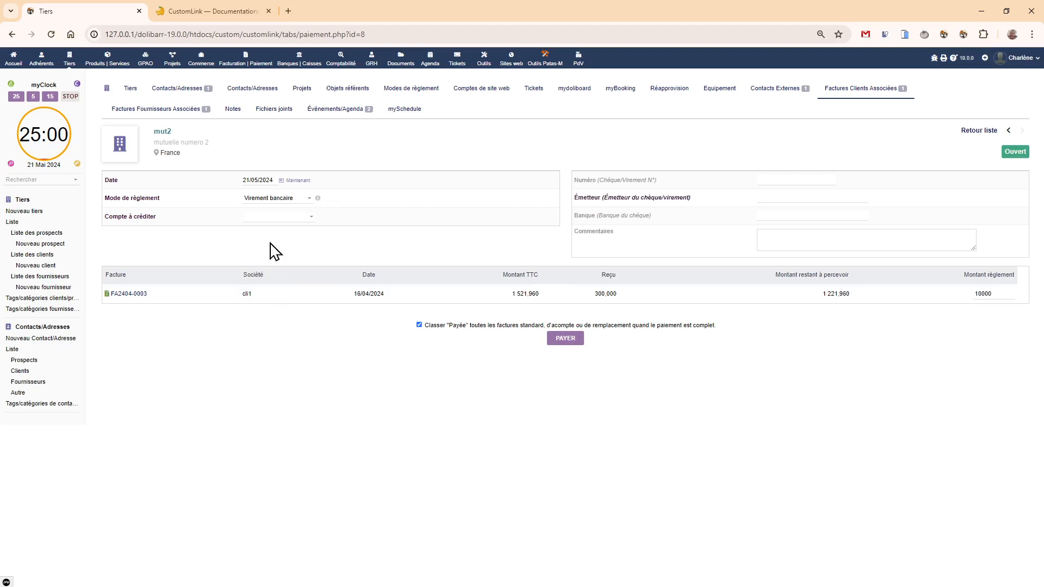
left_click(278, 217)
left_click(272, 260)
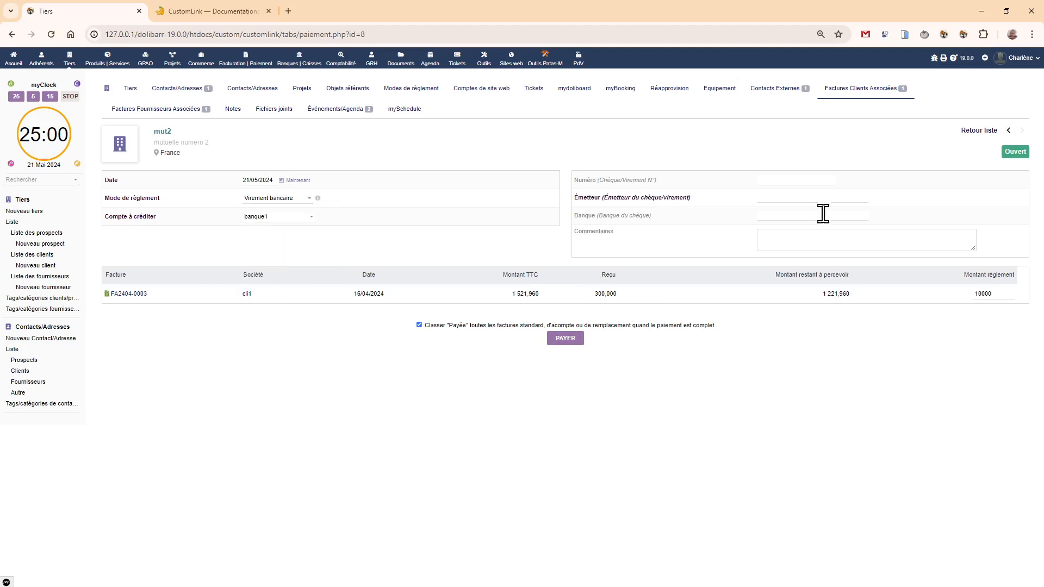
Step: Enter ssss as the transfer issuer and try to record mut2's payment of 10000
left_click(788, 198)
type("ssss")
left_click(570, 343)
left_click(945, 366)
Step: Open cli1's invoice dated 16/04/2024 from mut2's list and review its payments, linked objects and events
left_click(120, 297)
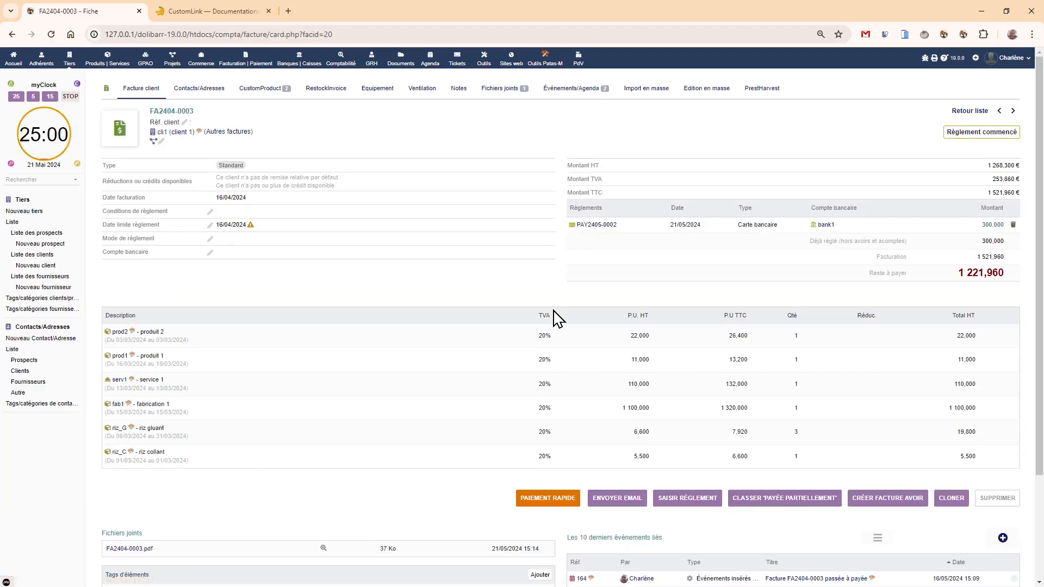
scroll(451, 348, "down", 3)
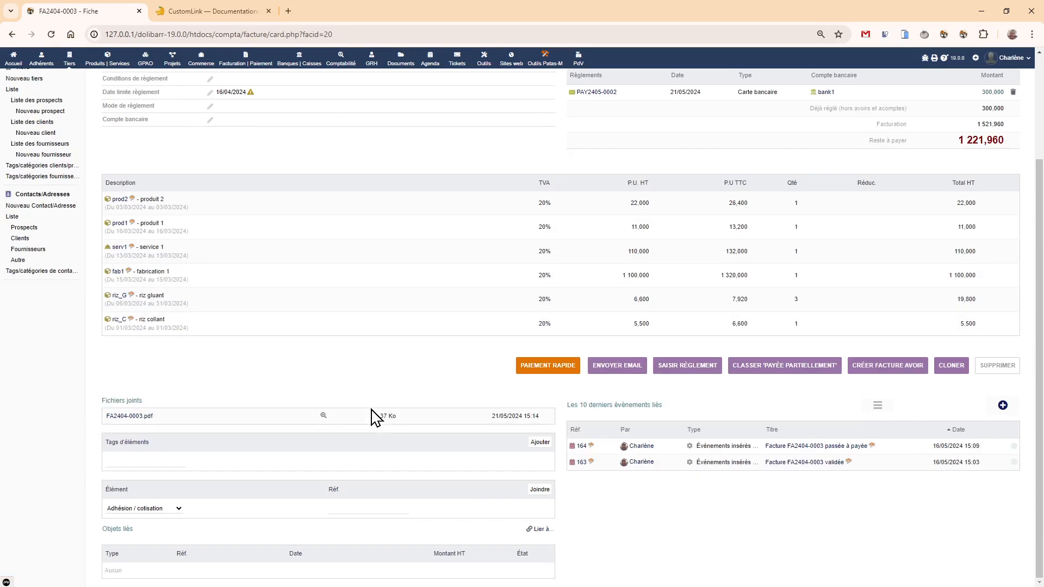
scroll(373, 415, "up", 3)
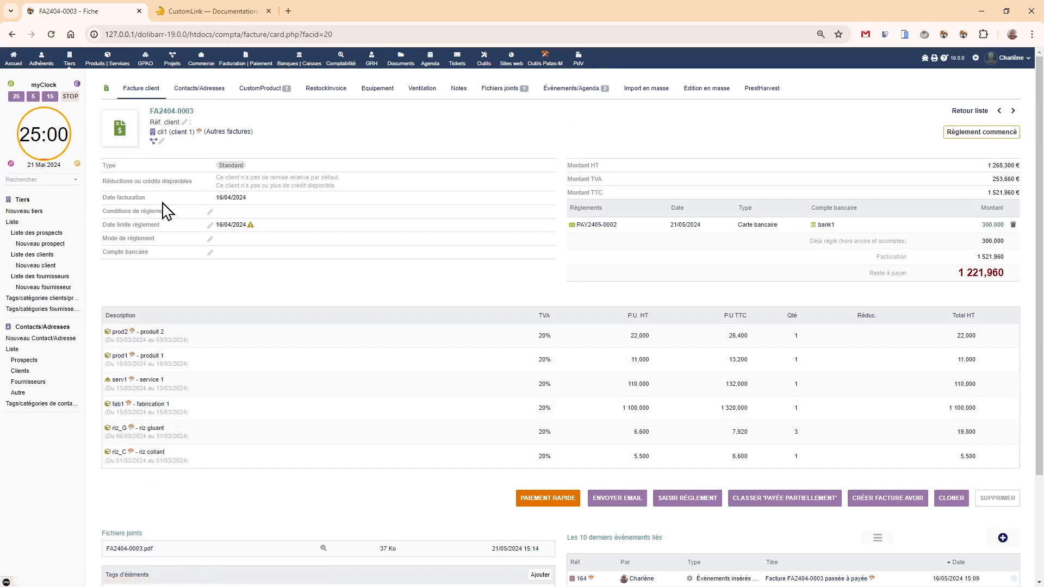
Step: Check cli1's associated customer invoices, reopen the invoice listed there, and view the bank1 entries behind its payment
left_click(163, 133)
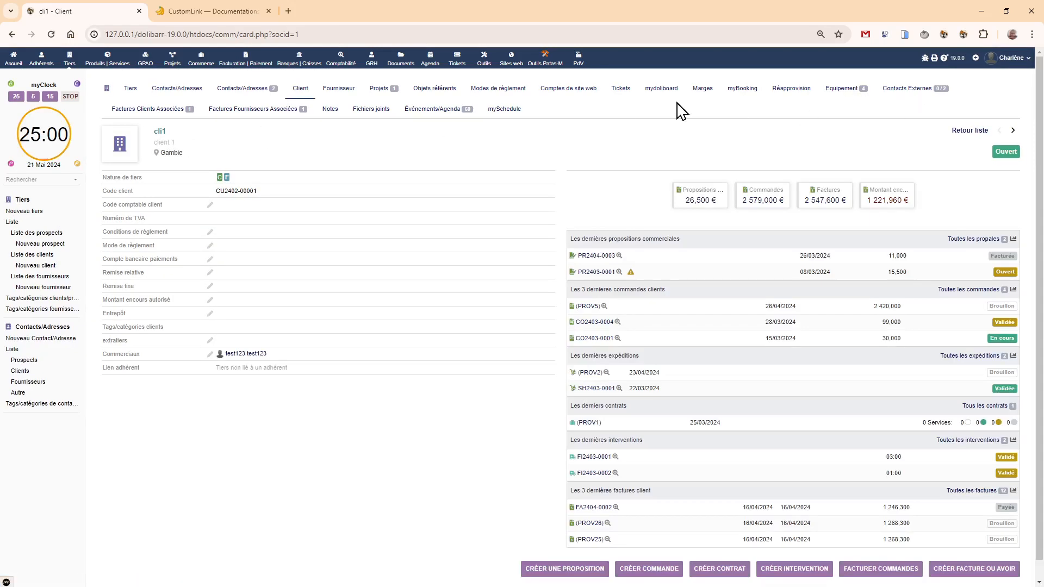
left_click(139, 117)
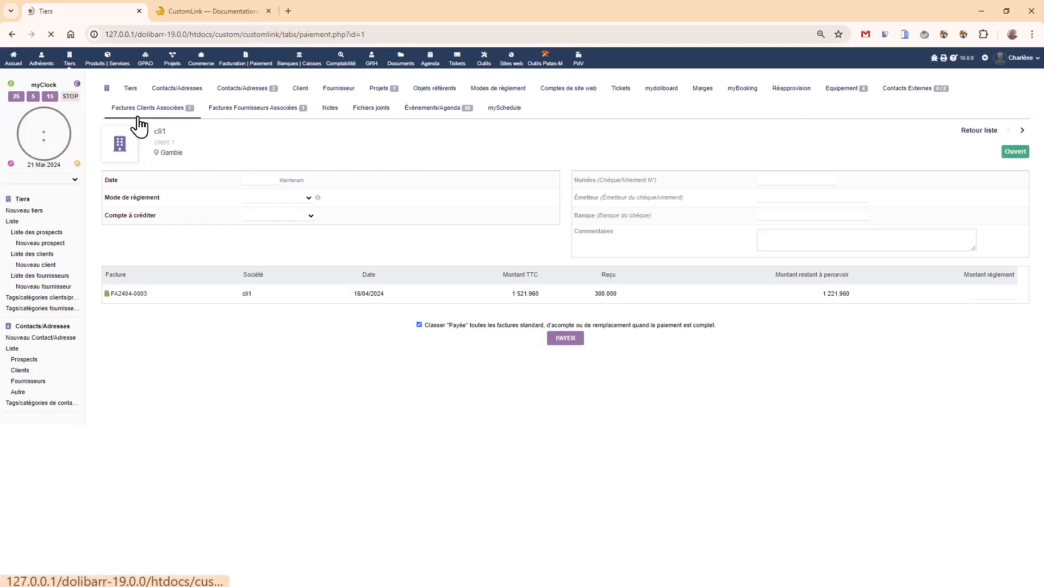
mouse_move(131, 298)
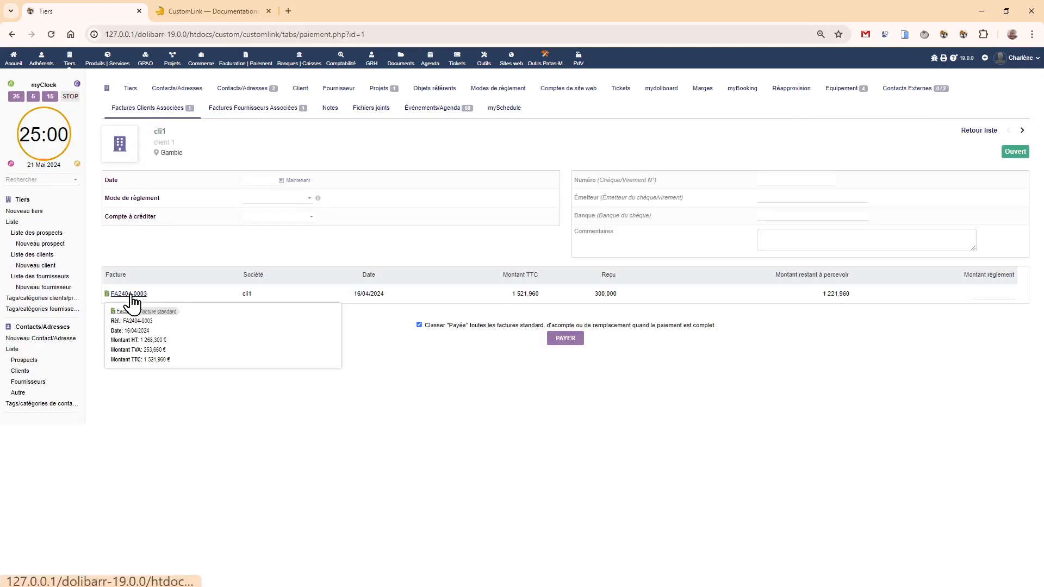
left_click(129, 294)
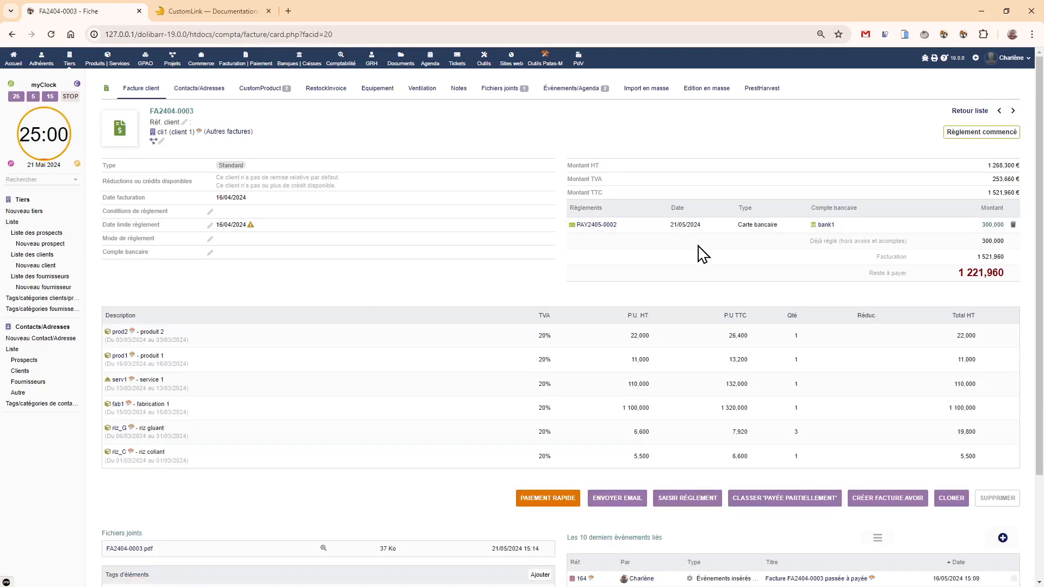
left_click(821, 226)
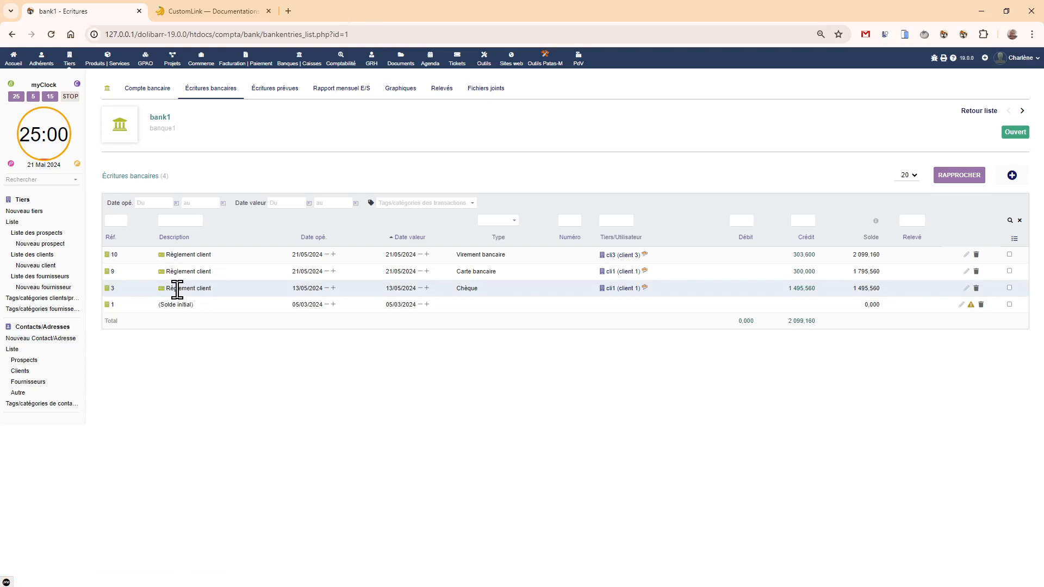
Step: Look at cli1's external contacts and open the associated customer invoices of the linked third party mut2
left_click(622, 271)
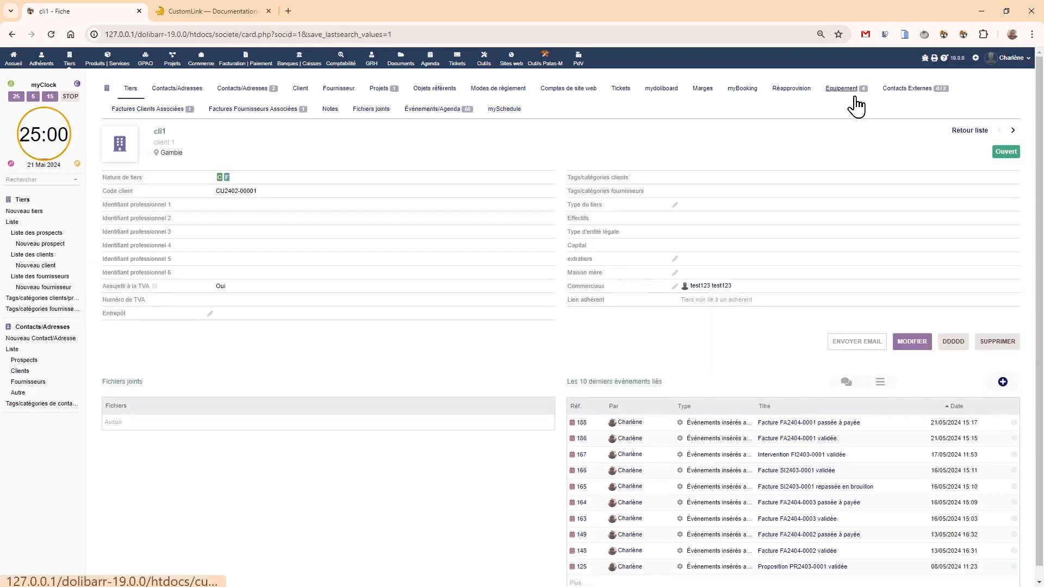
left_click(919, 100)
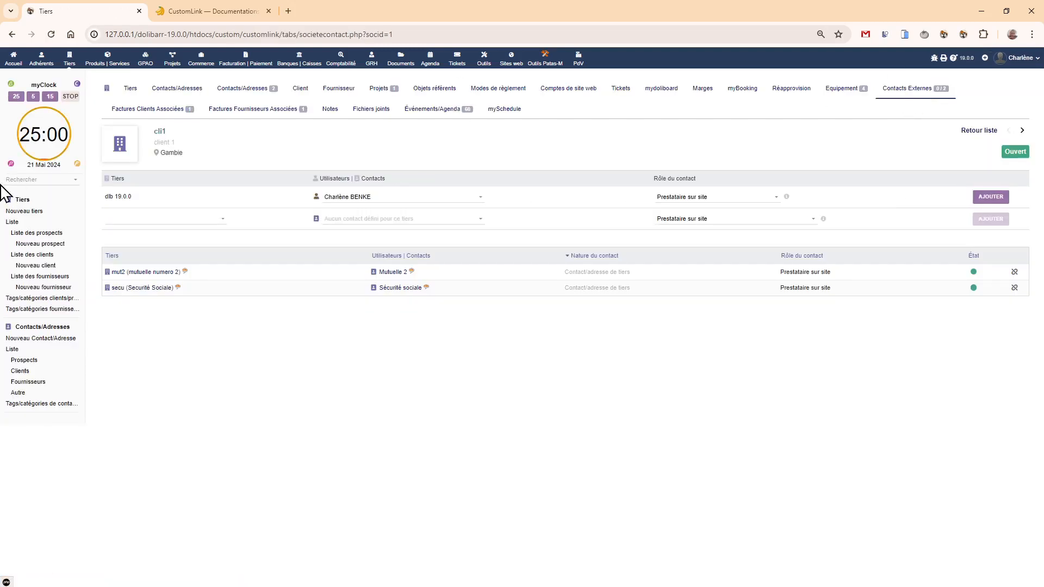
left_click(136, 272)
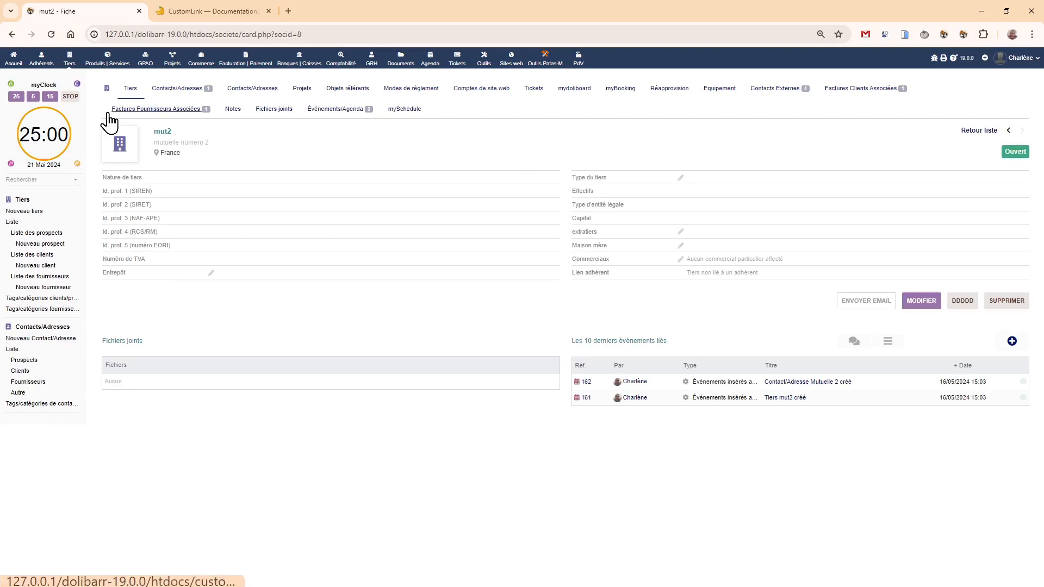
left_click(842, 100)
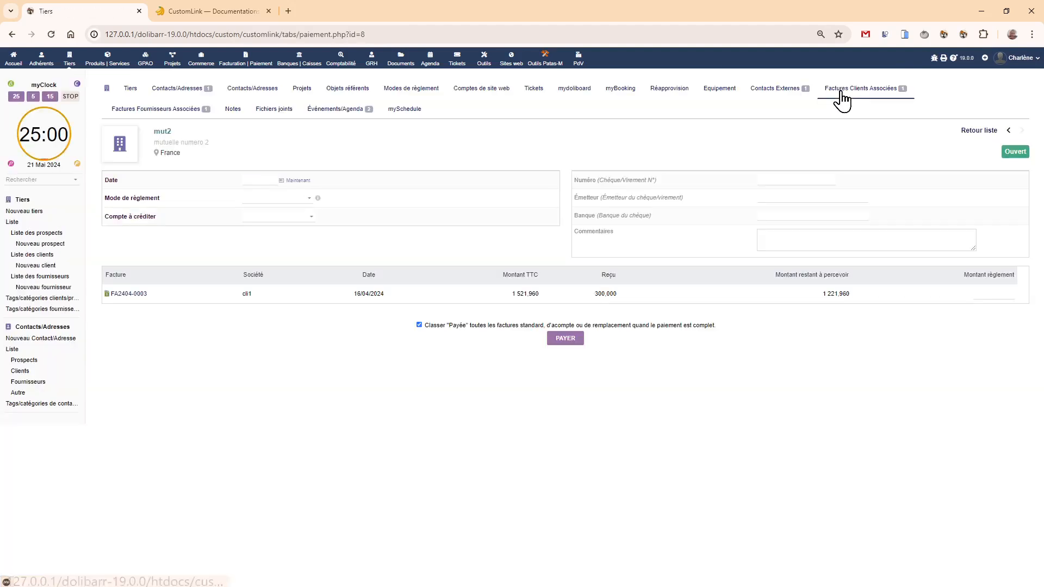
Step: Prepare mut2's payment of 1000 on cli1's invoice, dated the current day, by Virement bancaire to banque1
left_click(983, 293)
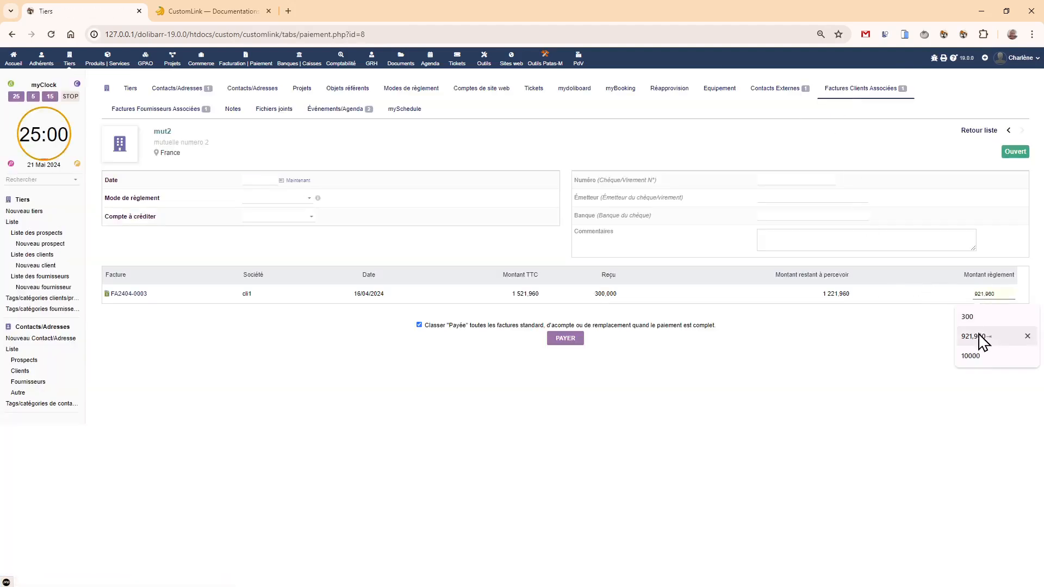
left_click(976, 357)
key("BackSpace")
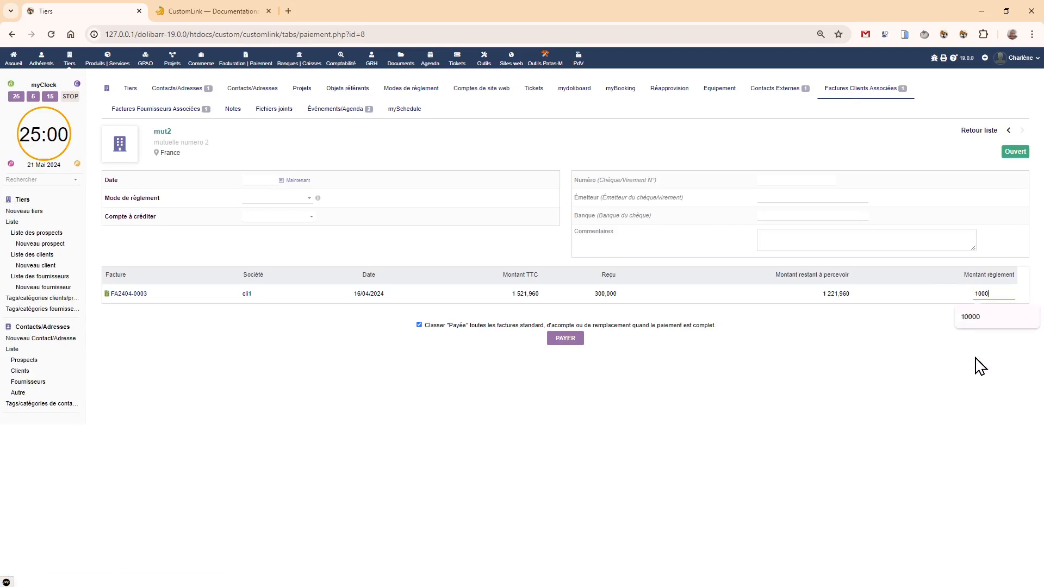
left_click(297, 179)
left_click(289, 199)
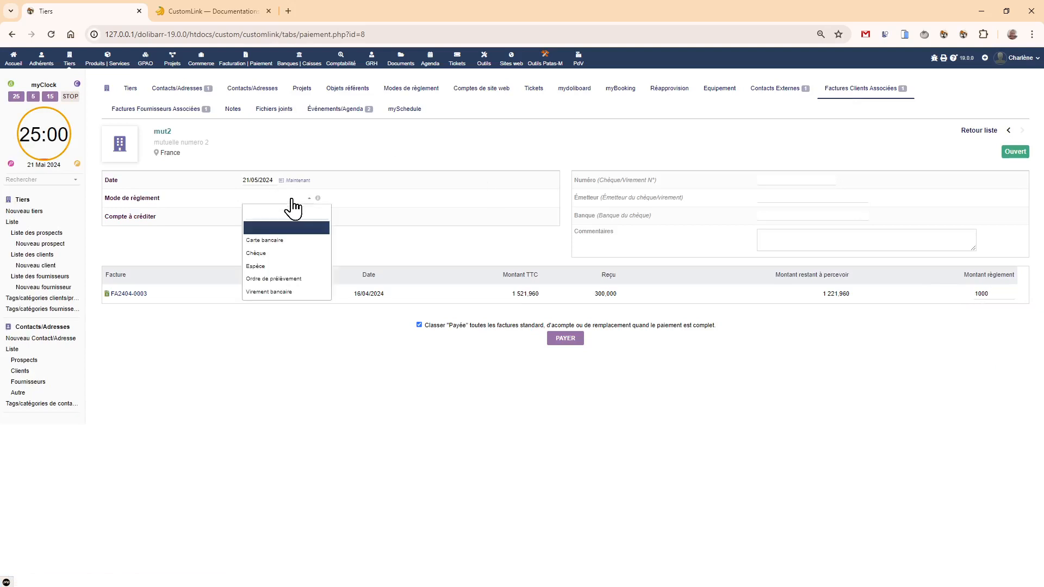
left_click(278, 292)
left_click(277, 217)
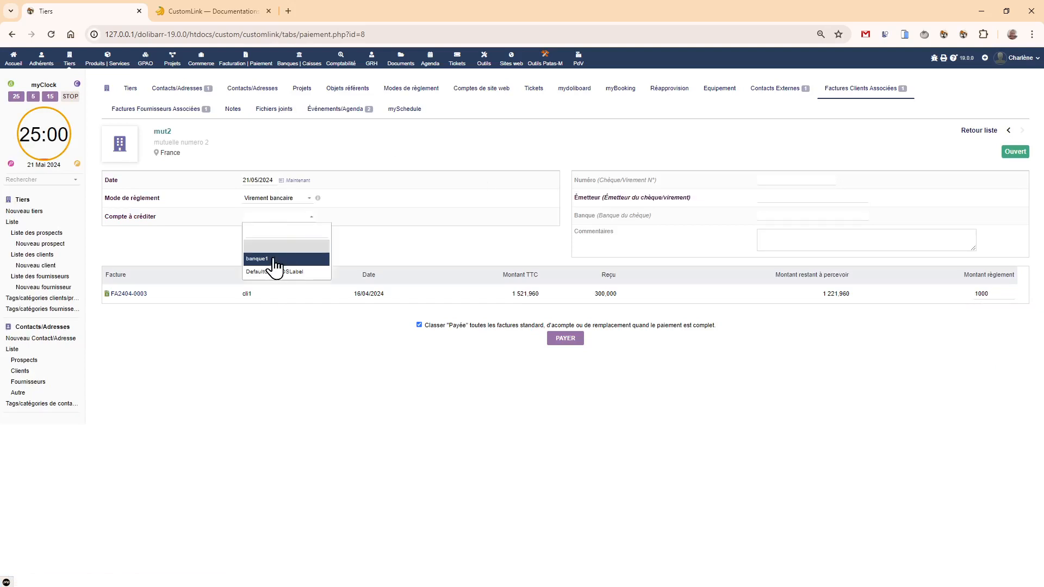
left_click(275, 258)
Step: Enter jkljkl as the transfer issuer and record mut2's payment of 1000 on the invoice
left_click(762, 198)
type("jkljkl")
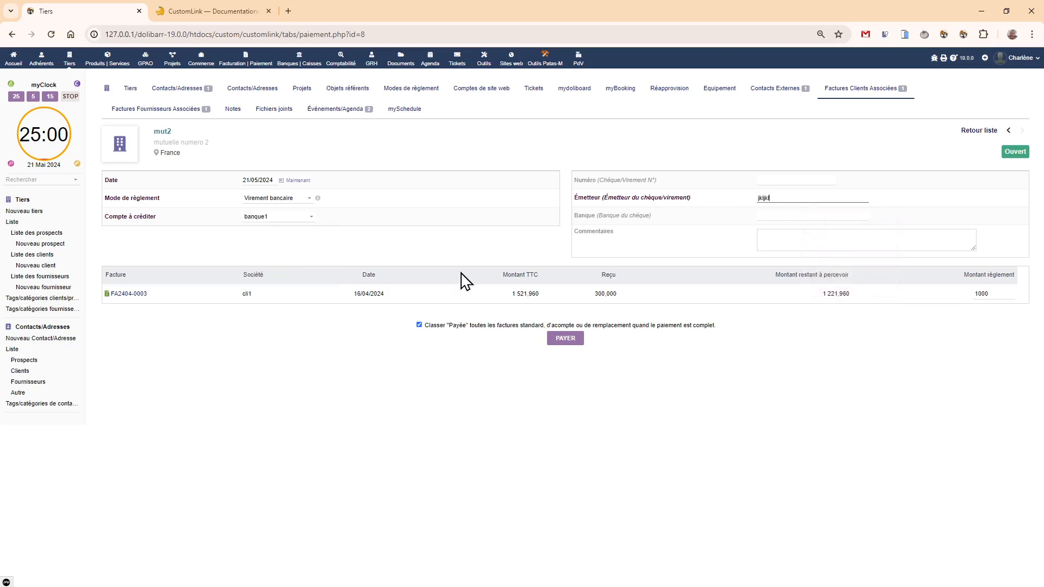
left_click(563, 339)
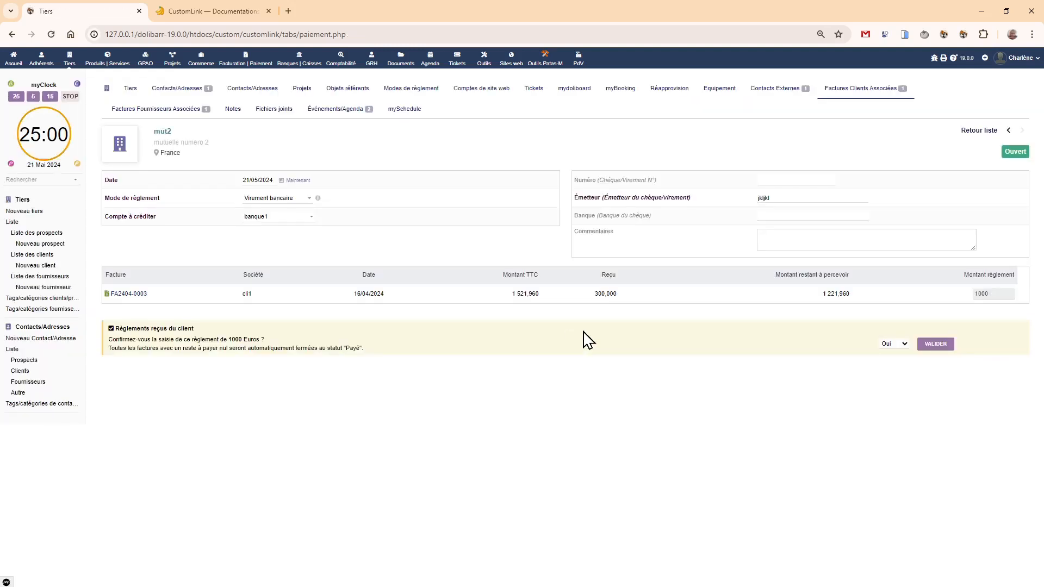
left_click(948, 347)
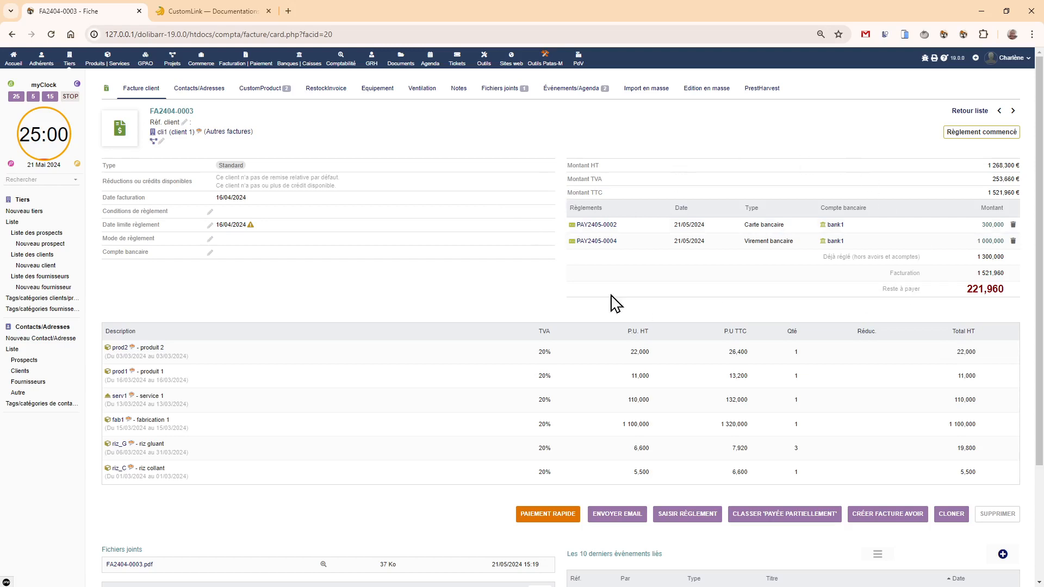
Step: Review the bank1 entries, then trace cli1's Carte bancaire entry through its payment to invoice FA2404-0003
left_click(835, 241)
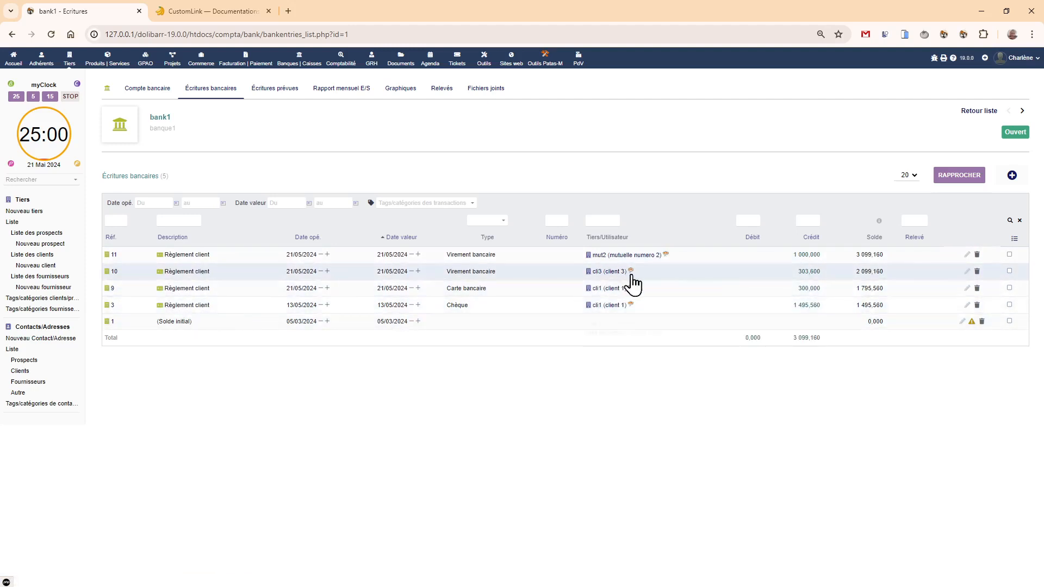
left_click(112, 289)
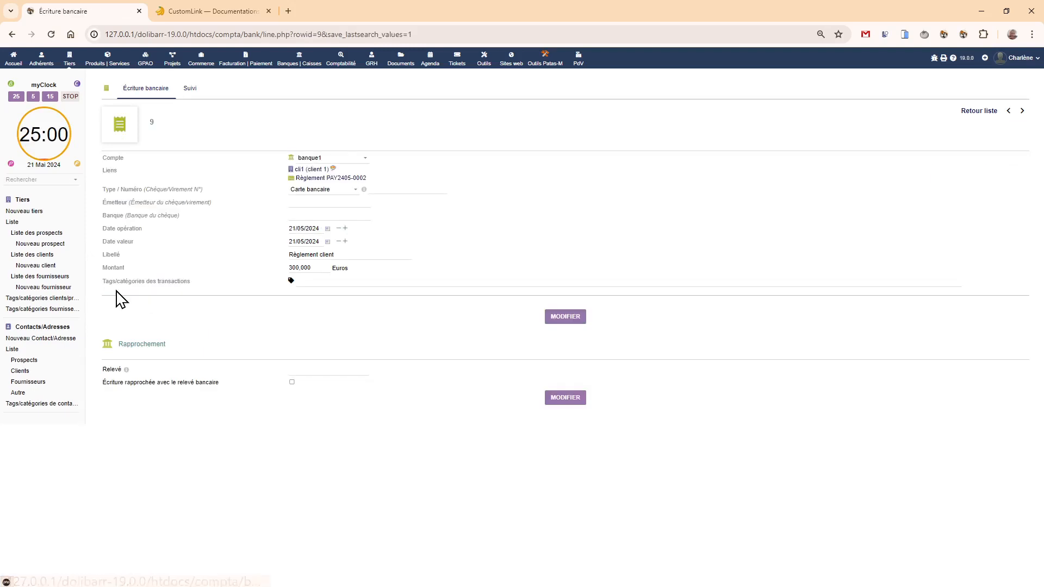
left_click(362, 182)
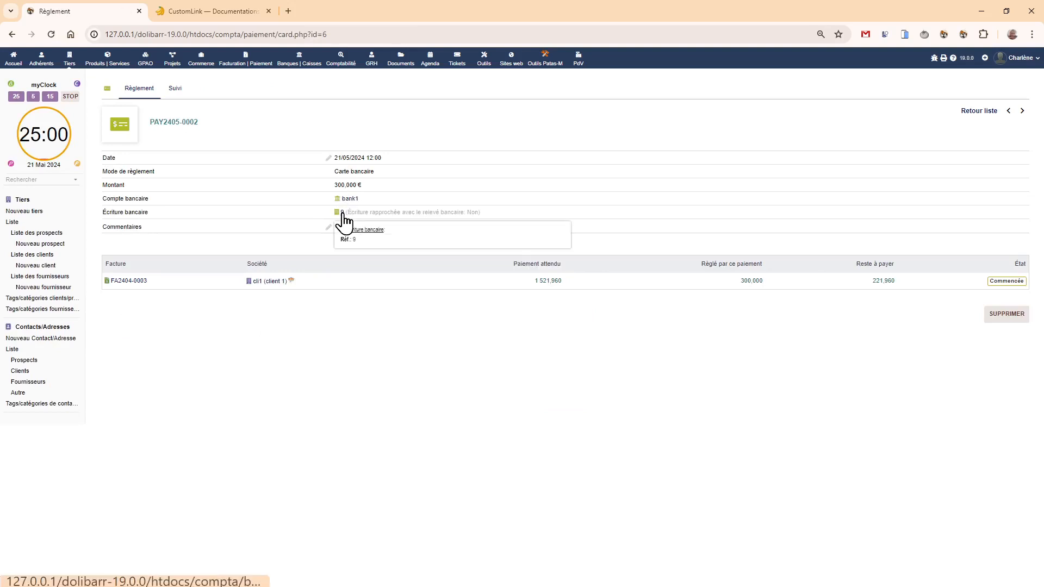
left_click(127, 282)
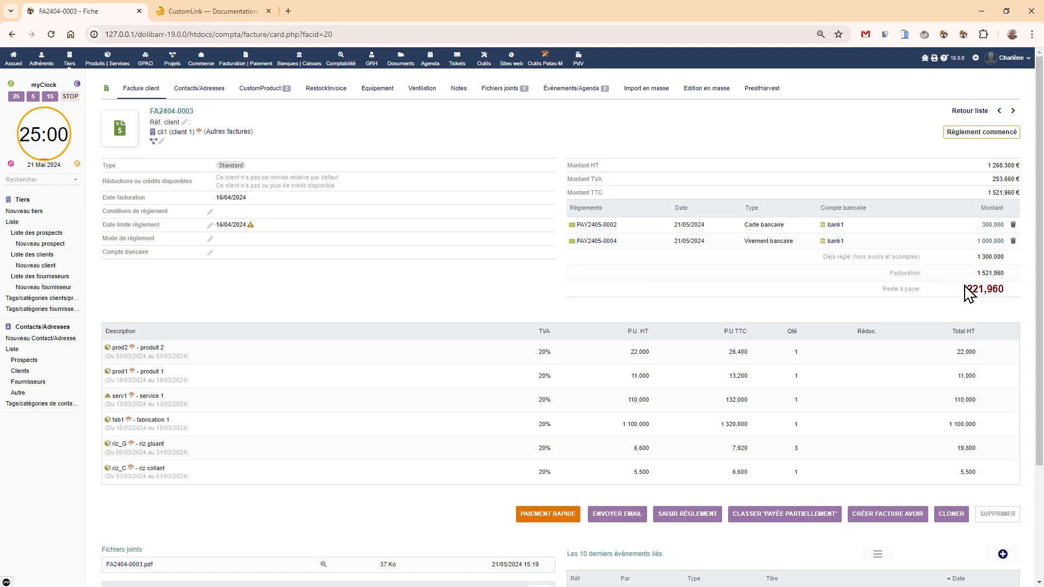
Step: Look at the third-party list, and open cli1's supplier invoice from the supplier invoice list
left_click(70, 60)
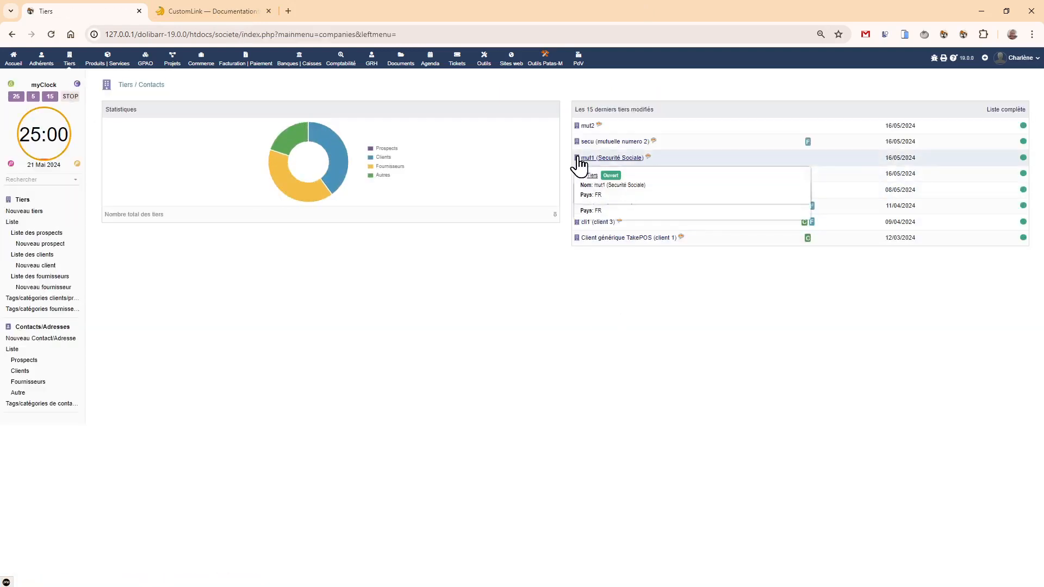
left_click(9, 224)
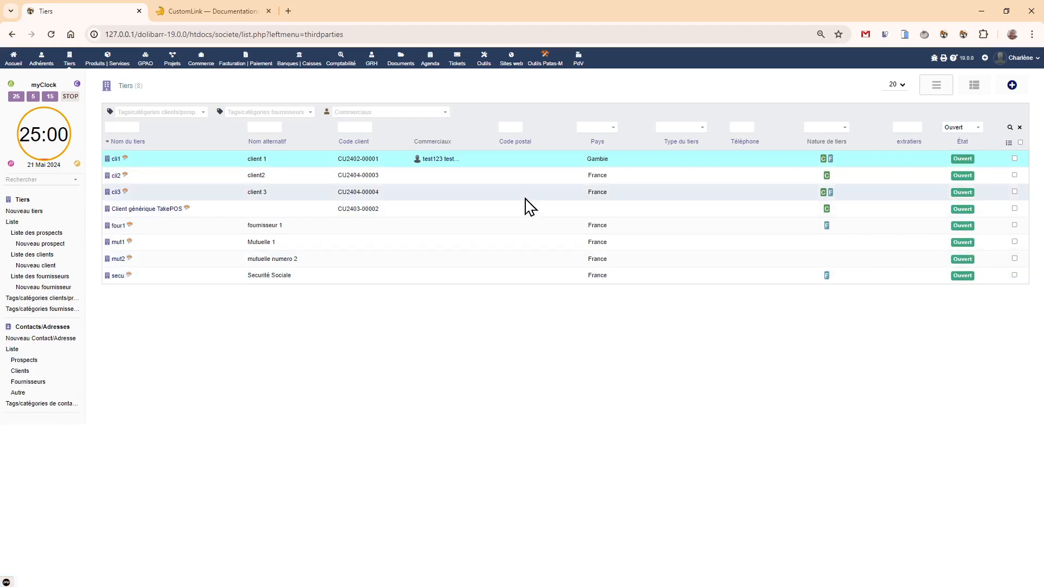
left_click(233, 64)
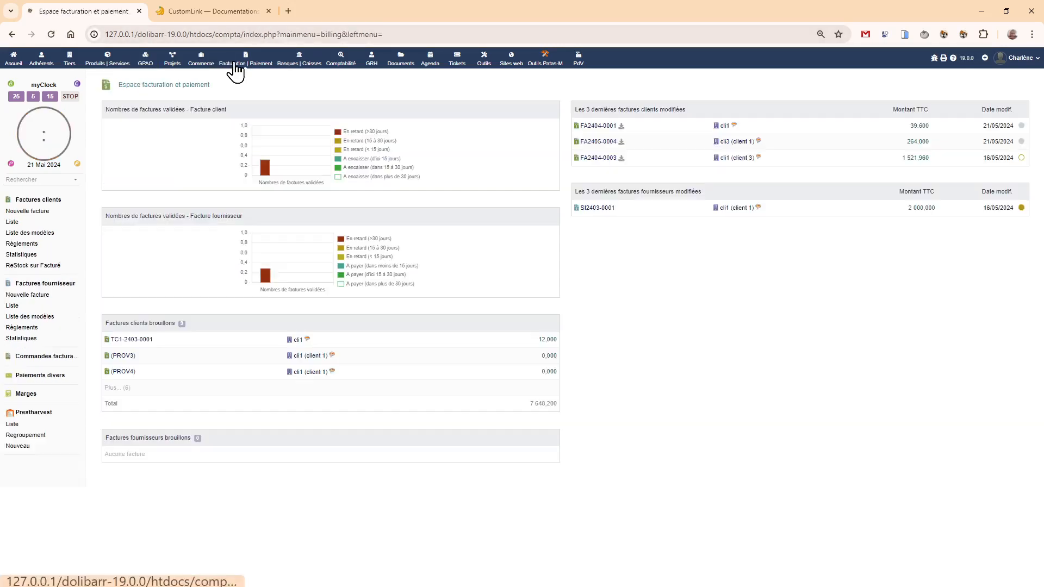
left_click(12, 306)
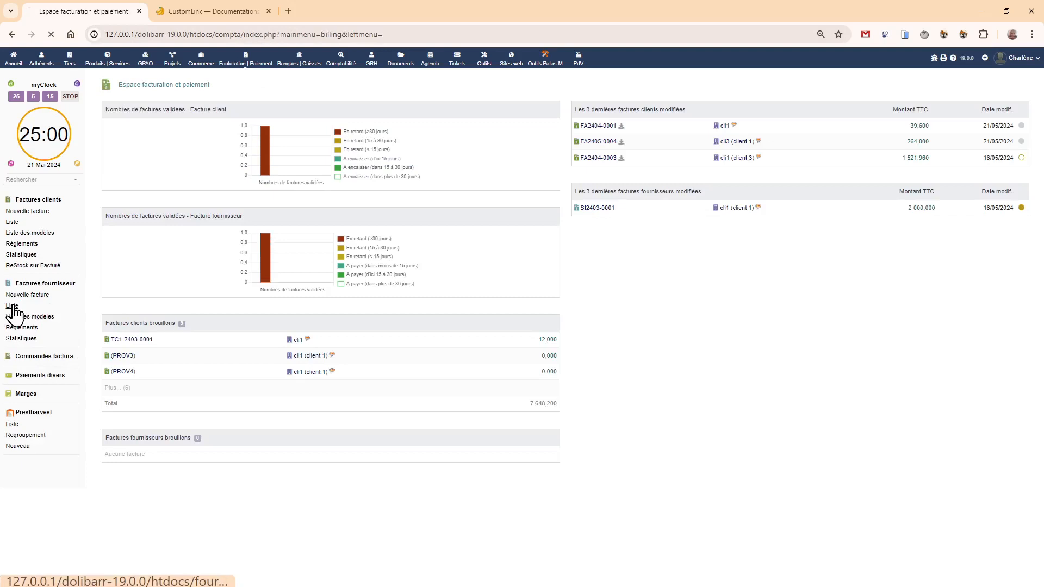
left_click(124, 160)
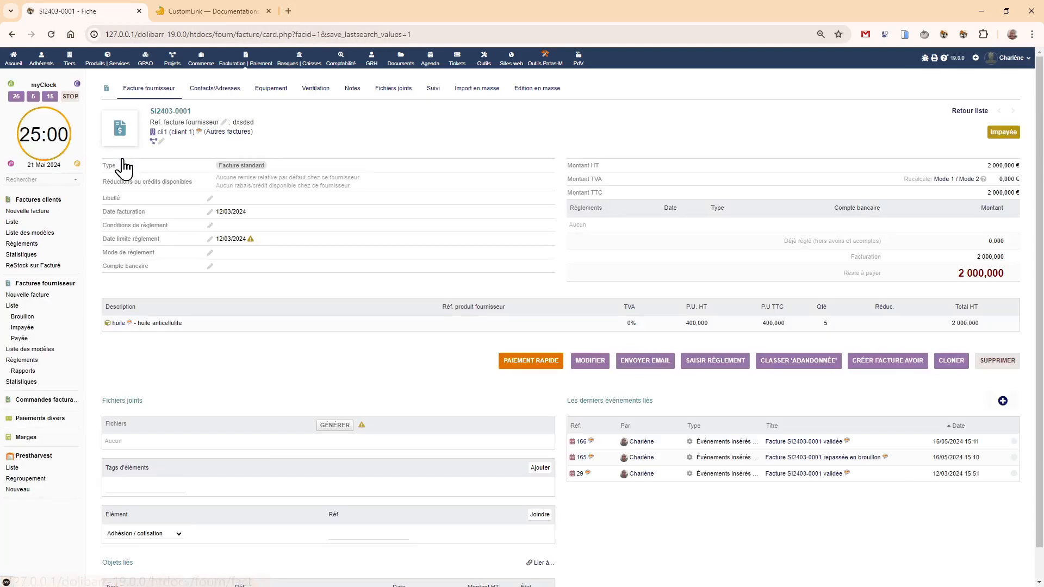
Step: View the supplier invoices associated with cli1 and return to the invoice list
left_click(175, 132)
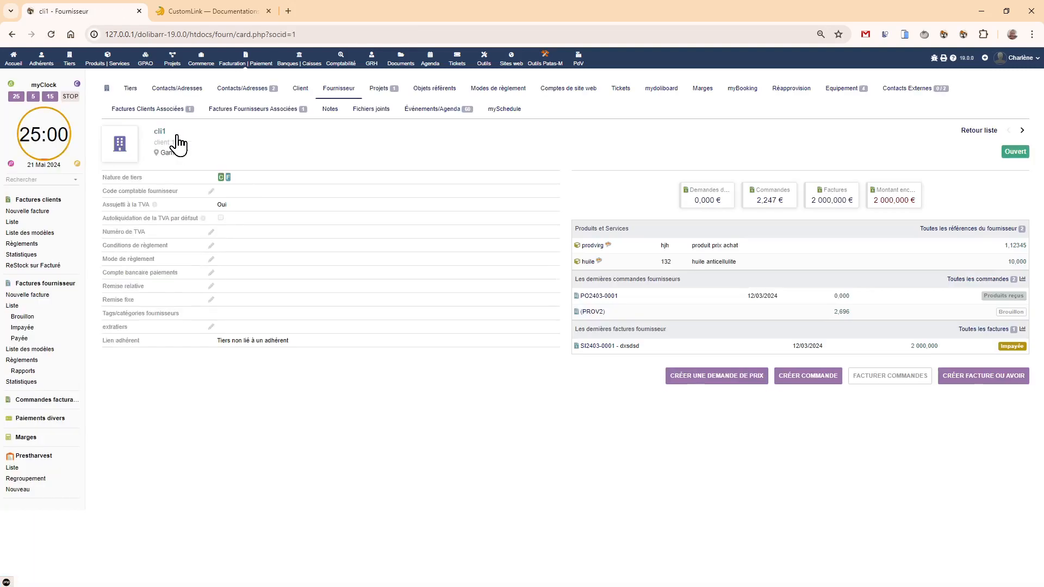
left_click(257, 110)
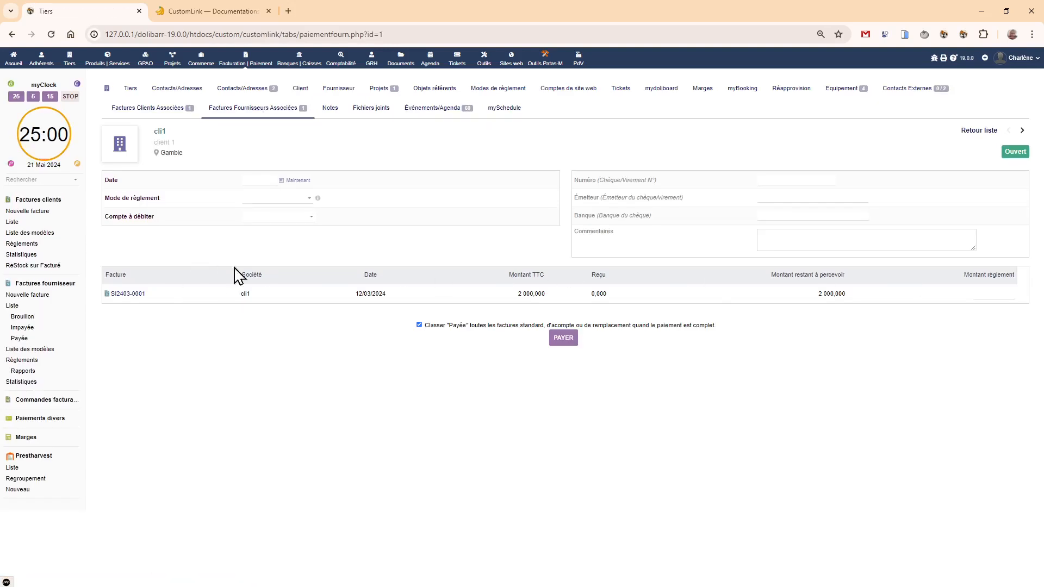
mouse_move(133, 294)
left_click(968, 134)
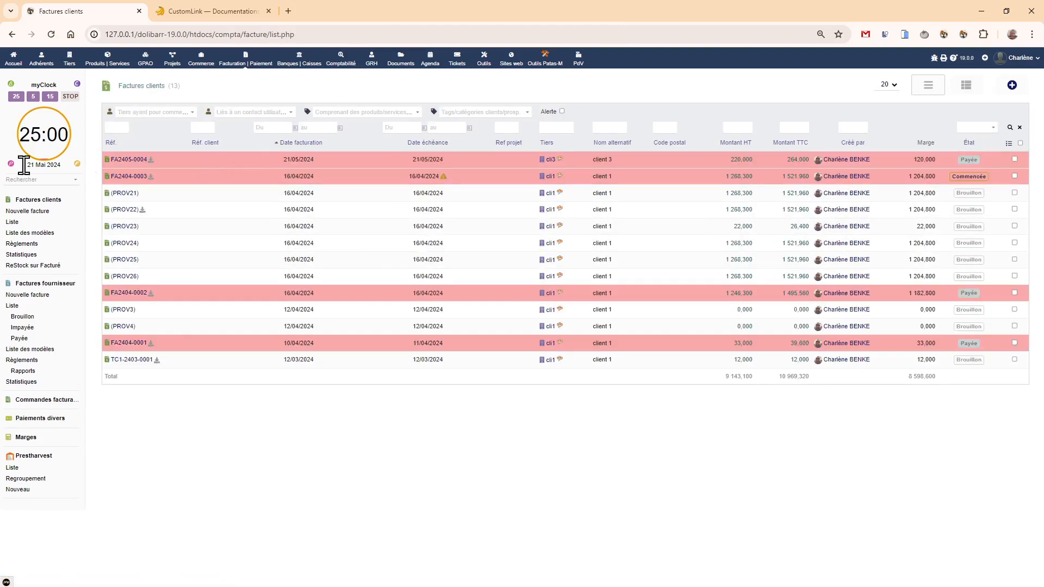
Step: Open the supplier invoices associated with the third party mut2
left_click(73, 64)
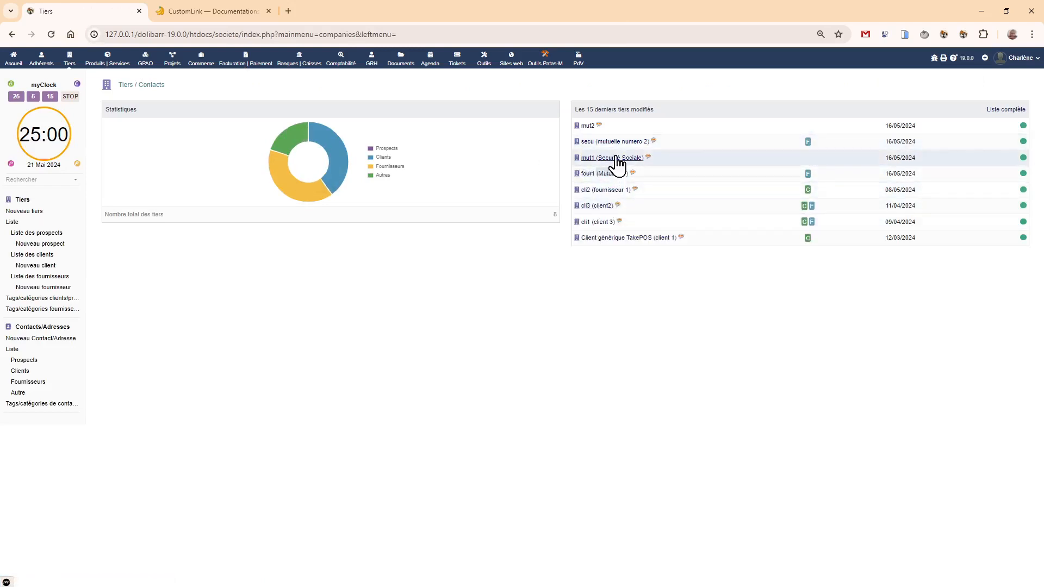
left_click(587, 126)
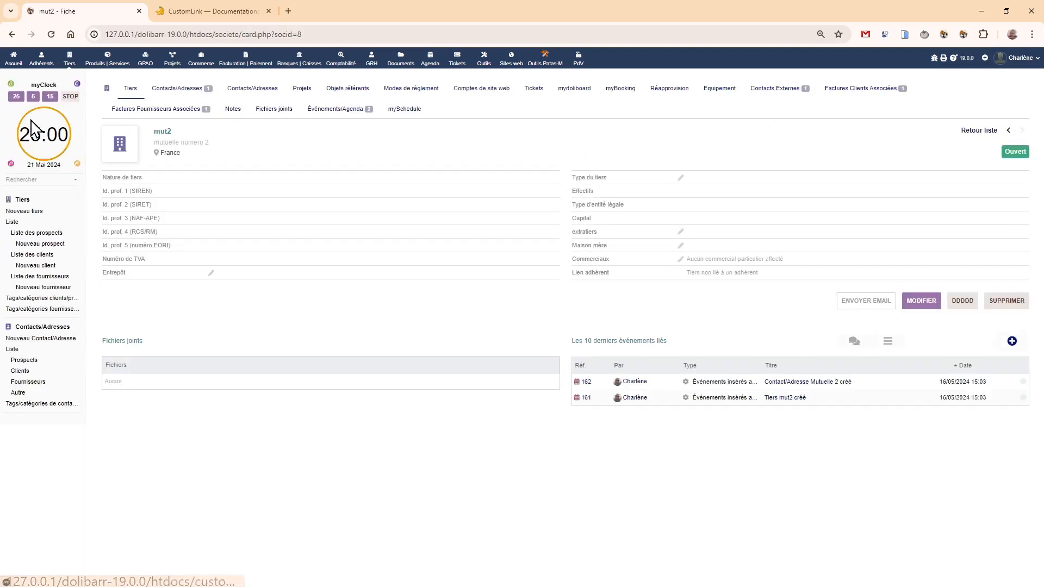
left_click(123, 110)
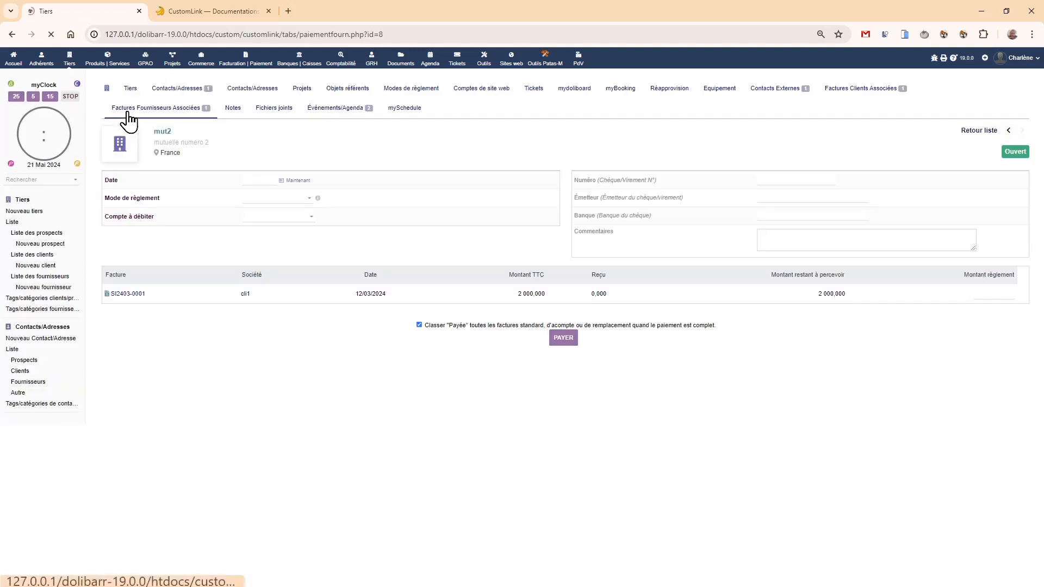
Step: Set mut2's supplier invoice payment to the current date, by Virement bancaire, debited from banque1
left_click(297, 180)
left_click(282, 198)
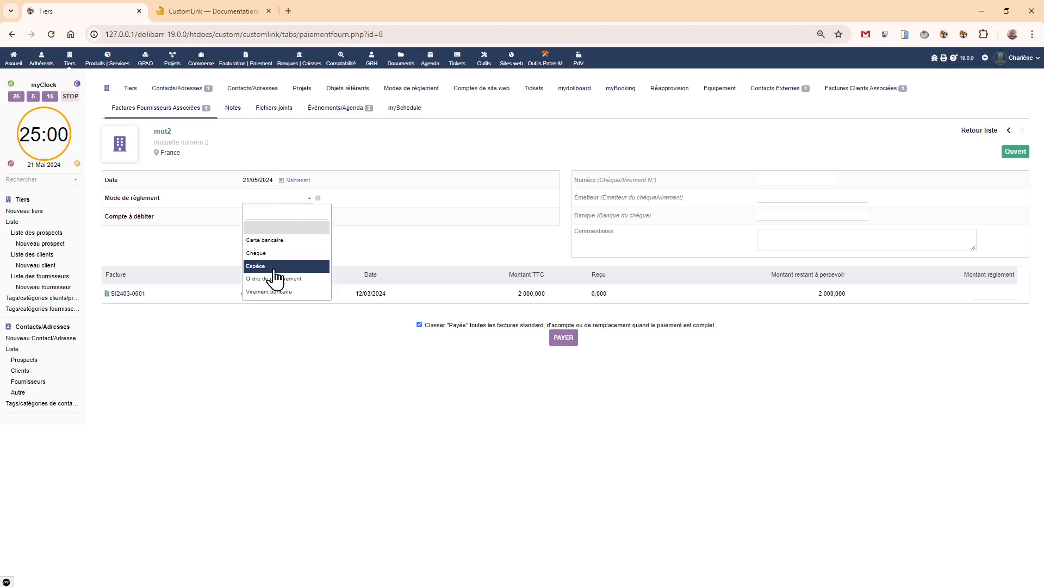
left_click(275, 266)
left_click(266, 198)
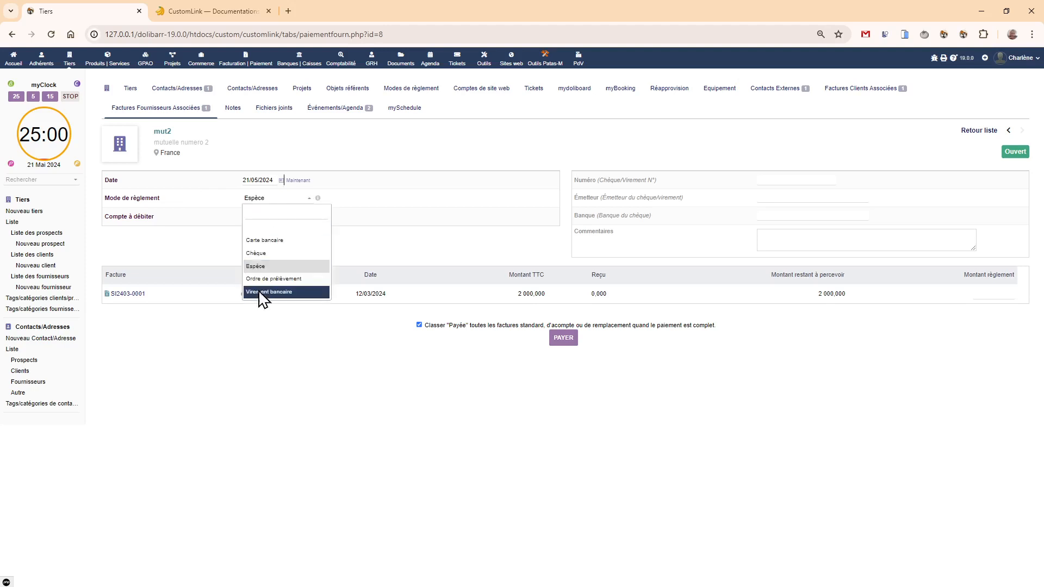
left_click(263, 294)
left_click(272, 217)
left_click(279, 260)
Step: Enter ddd as the payment's Émetteur, set the amount to 1000 on the supplier invoice, and validate the payment
left_click(811, 197)
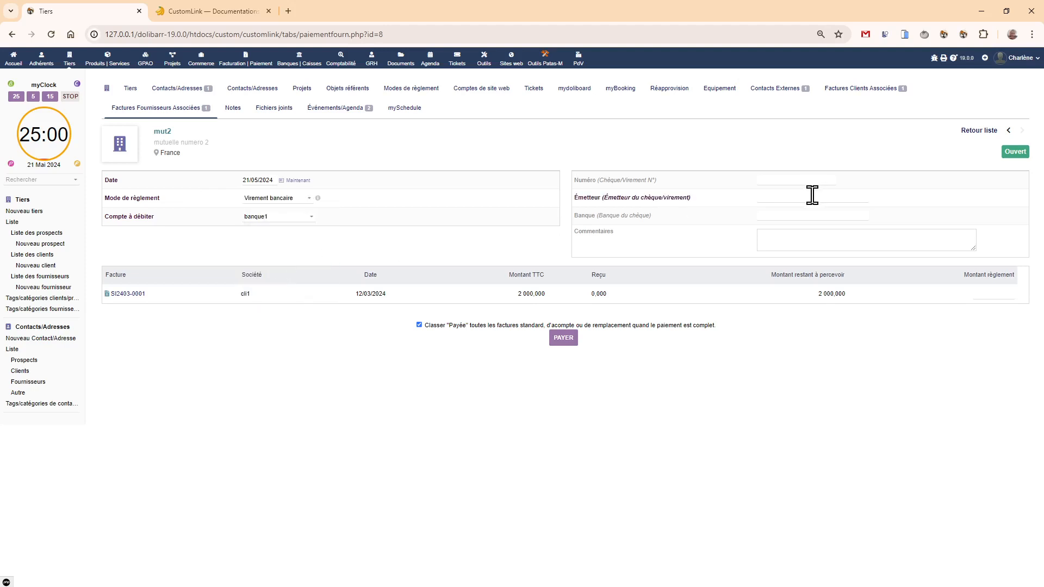
type("ddd")
left_click(994, 294)
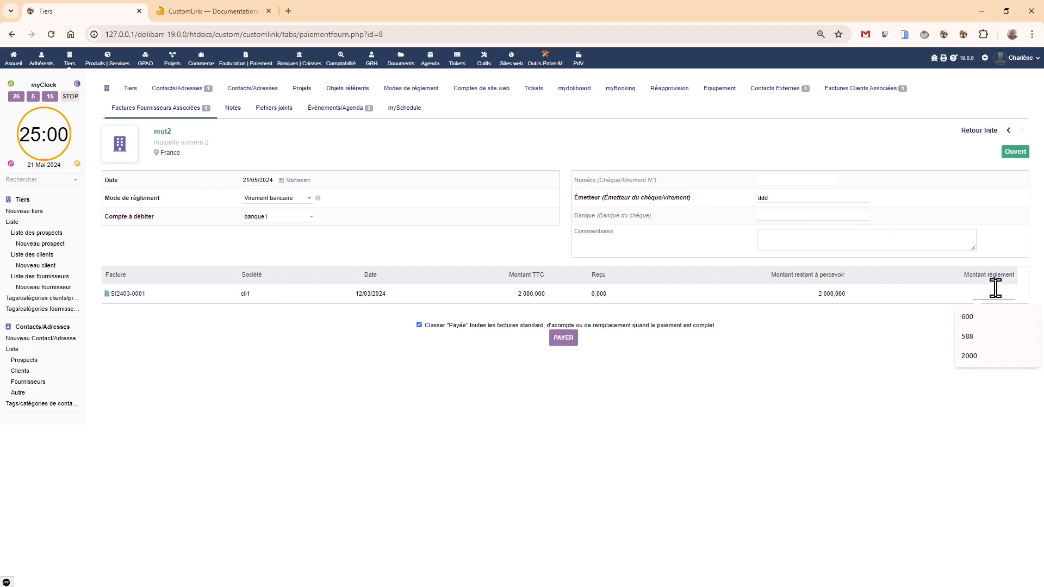
type("1000")
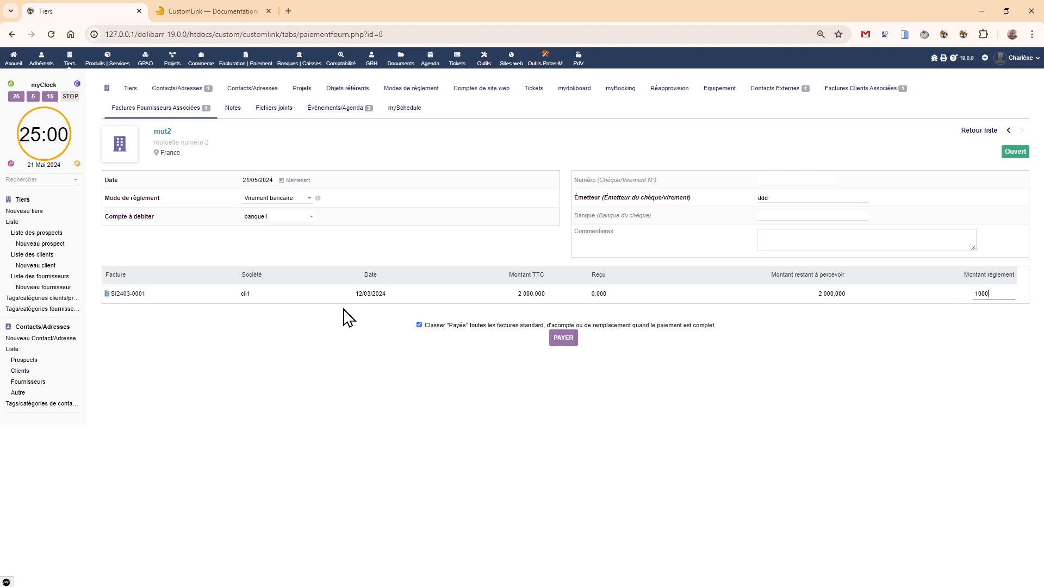
left_click(563, 339)
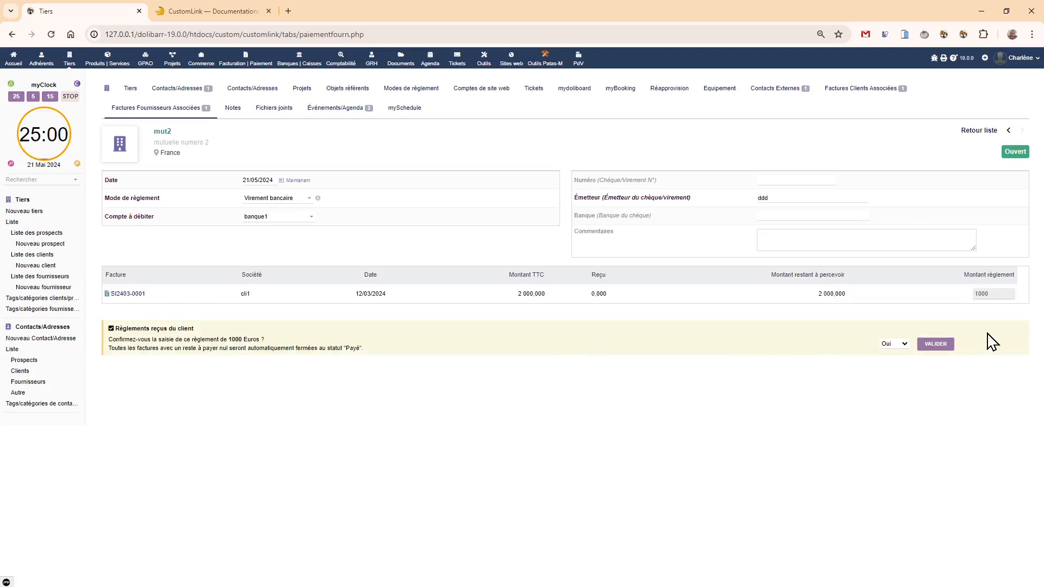
left_click(936, 345)
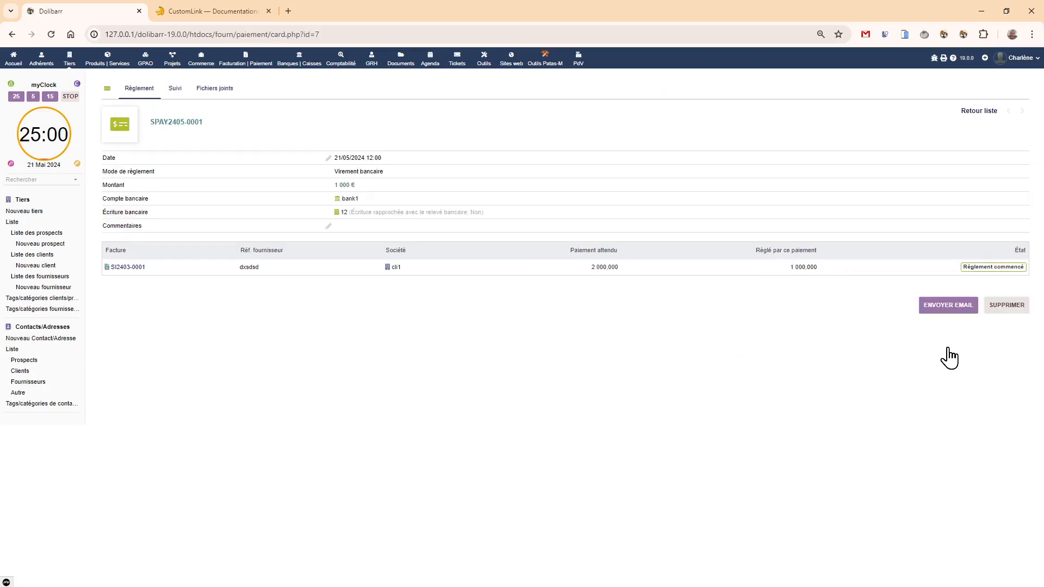
Step: Check the payment on cli1's supplier invoice and in bank1's bank entries, and view the third party secu
left_click(137, 269)
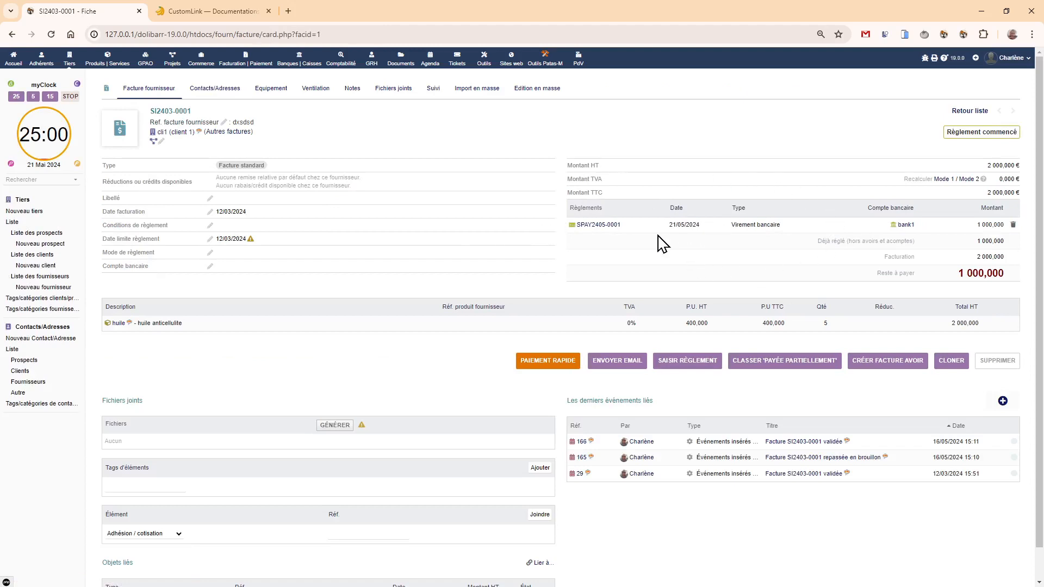
left_click(901, 225)
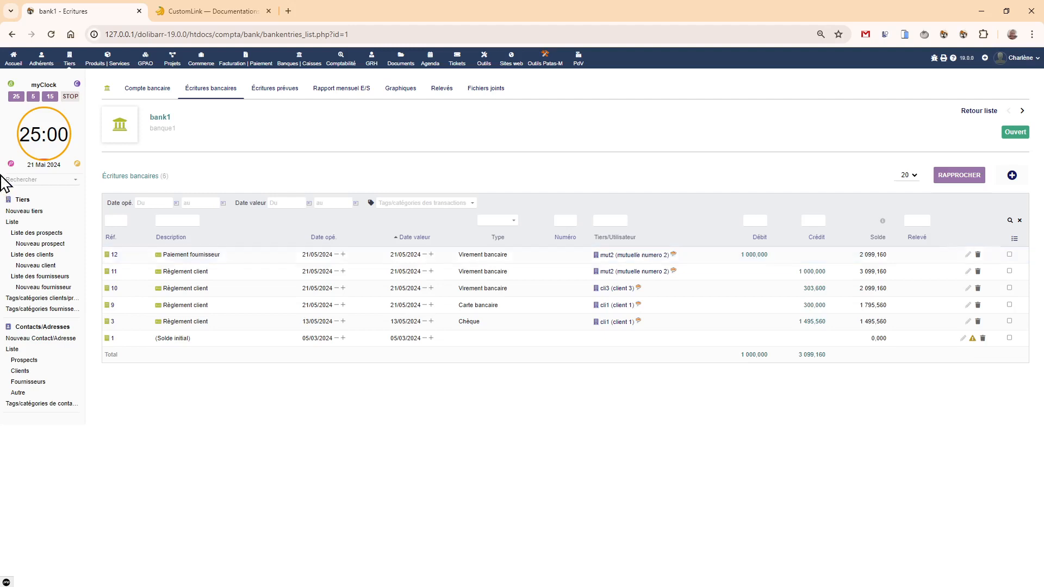
left_click(77, 60)
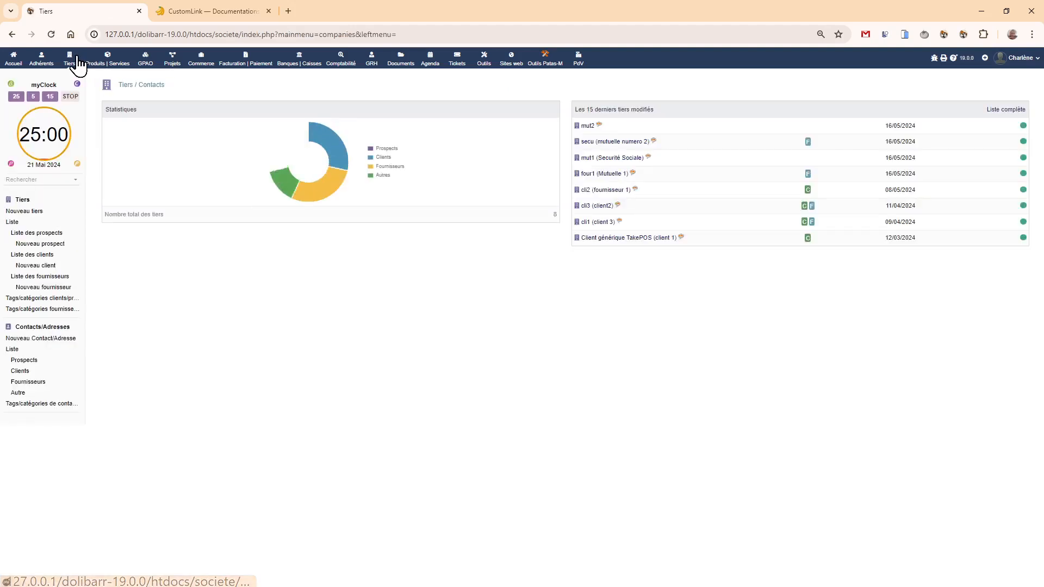
left_click(589, 155)
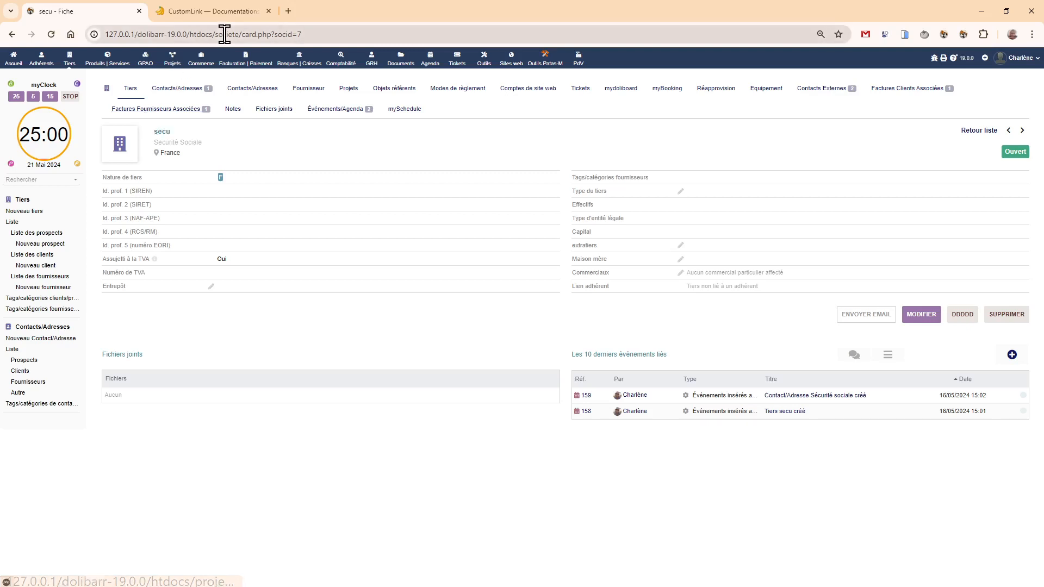
Step: View the Ventilation page of cli3's recently modified customer invoice from the billing and payment area
left_click(239, 60)
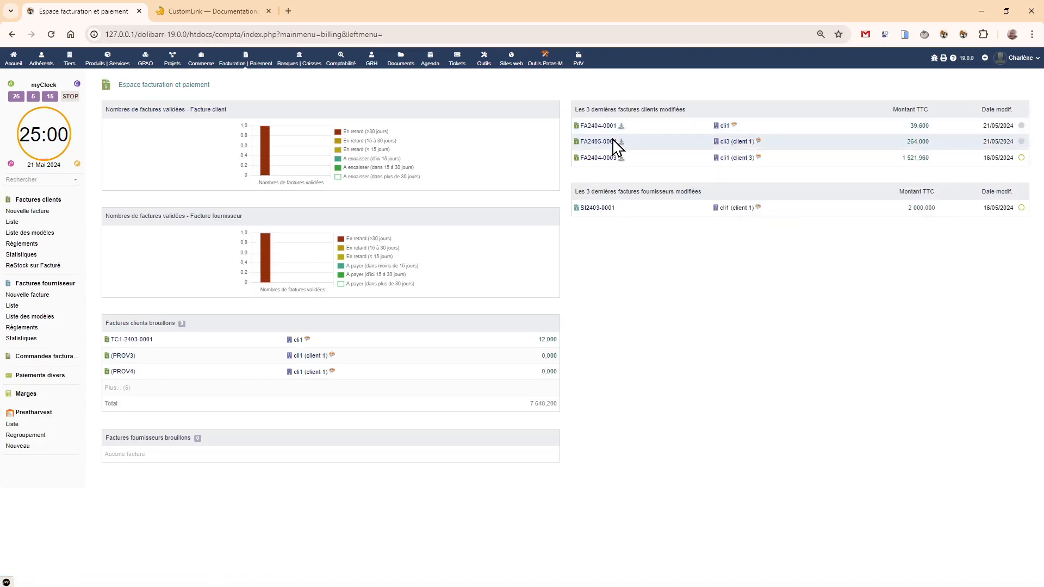
left_click(599, 141)
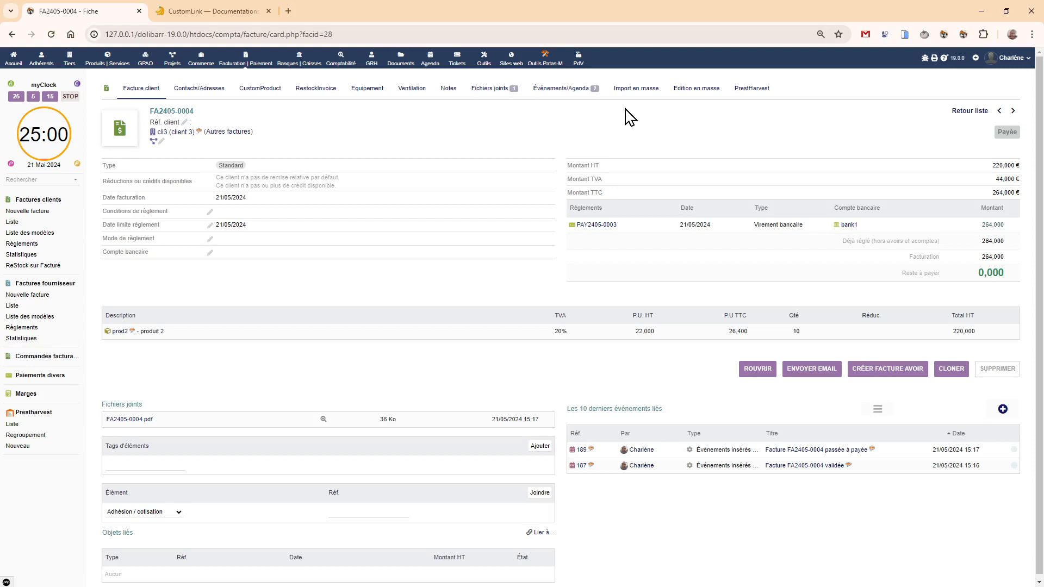
left_click(412, 90)
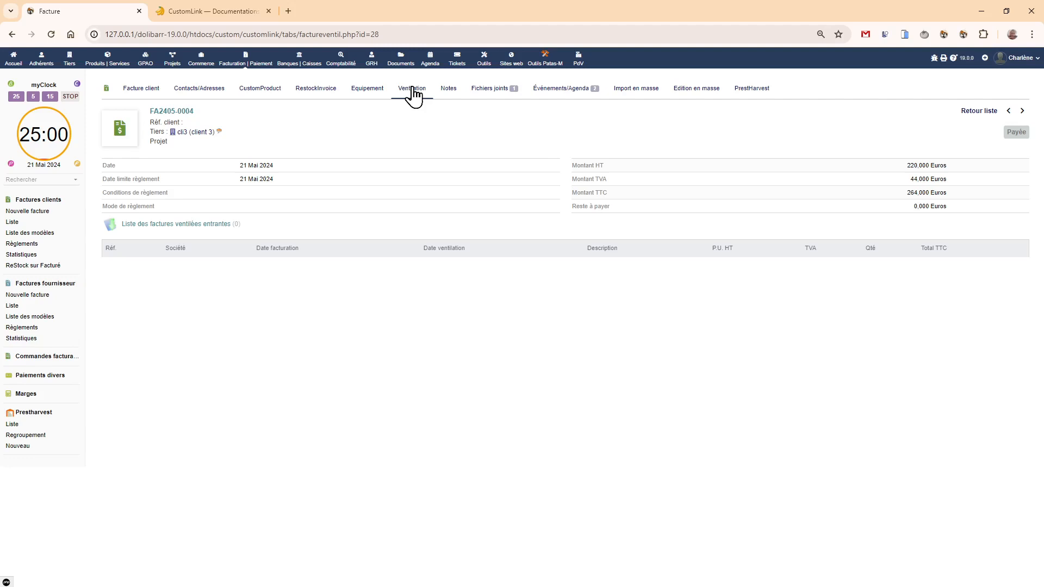
Step: Open the Ventilation page of cli1's supplier invoice from the supplier invoice list
left_click(10, 306)
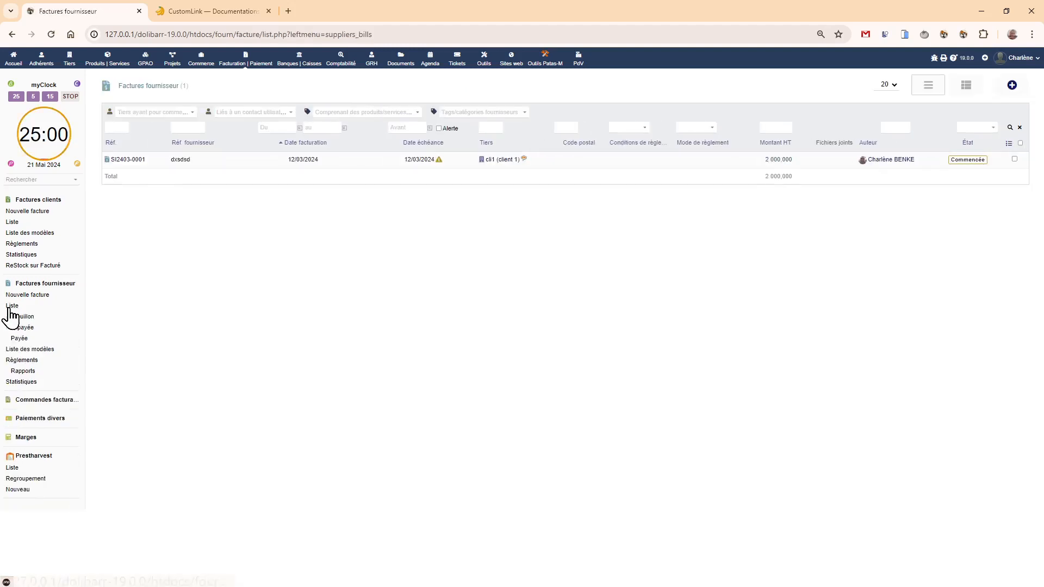
left_click(120, 160)
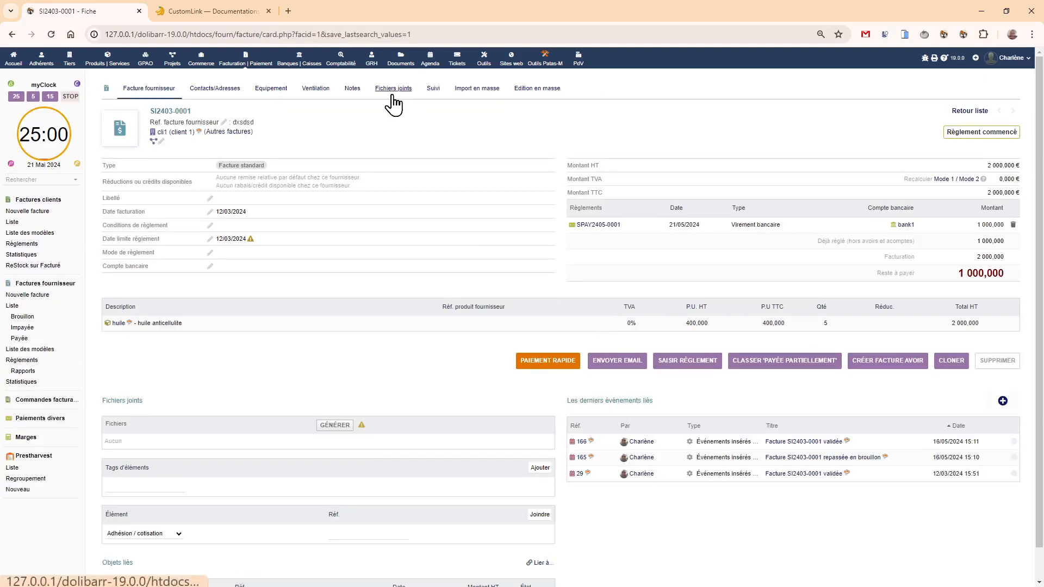
left_click(311, 95)
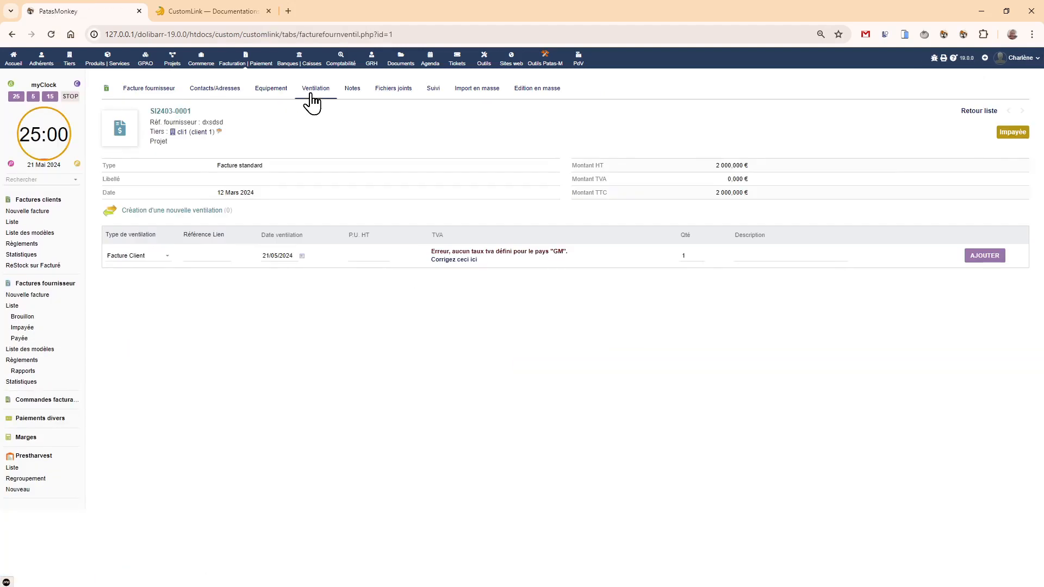